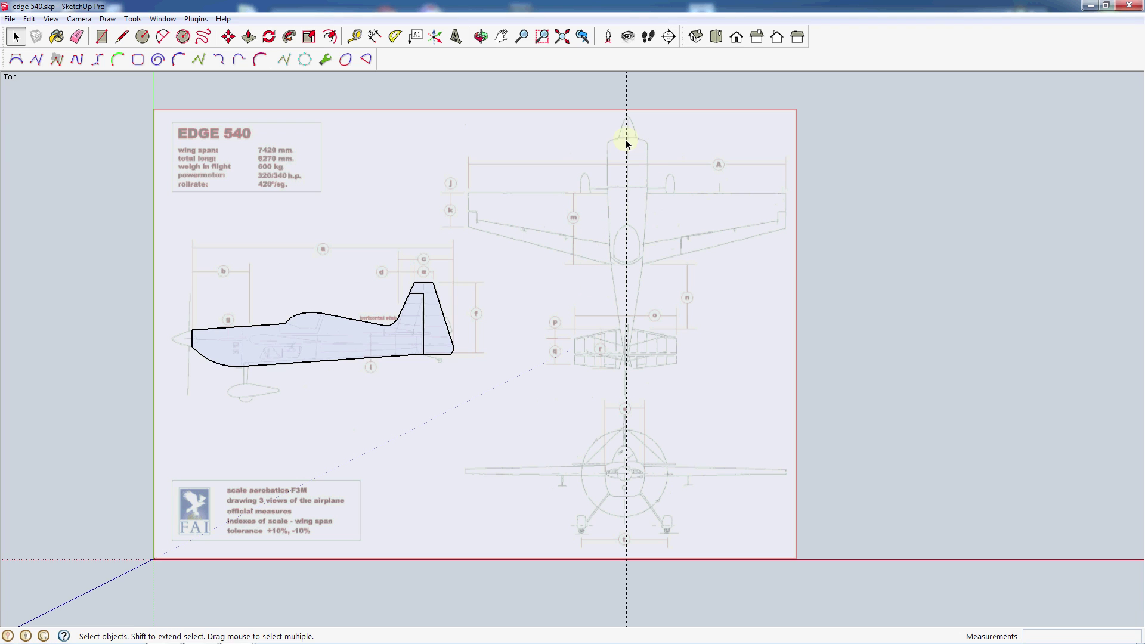
Zoom the viewport in on the Edge 540's top-view drawing on the reference sheet.
{"action": "scroll", "coordinate": [278, 337], "scroll_direction": "up", "scroll_amount": 5}
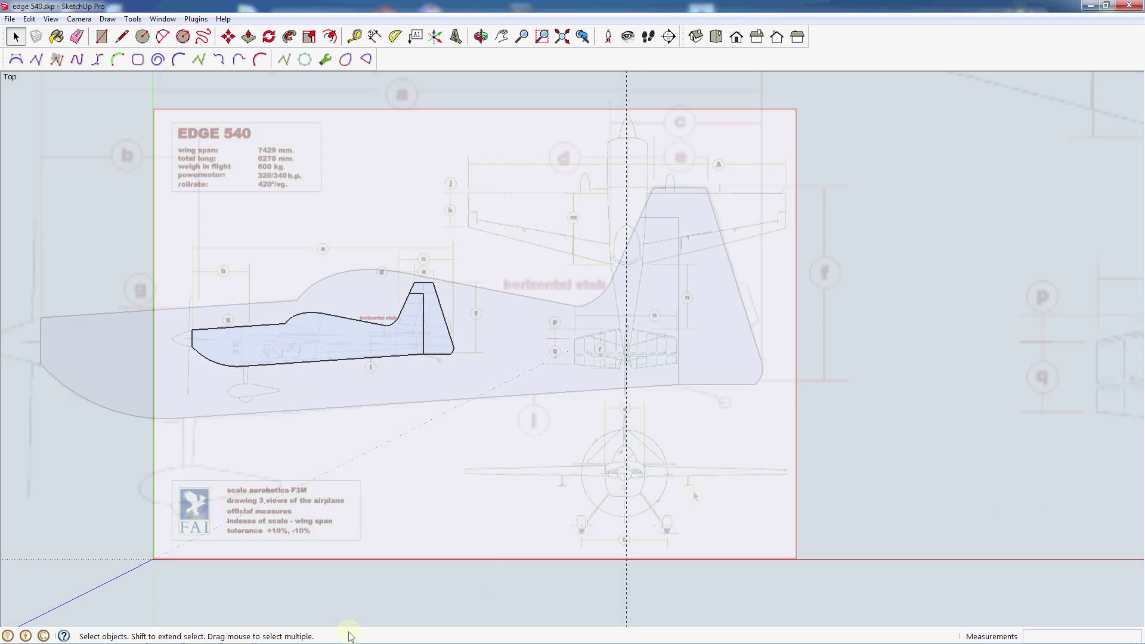
{"action": "scroll", "coordinate": [301, 420], "scroll_direction": "down", "scroll_amount": 6}
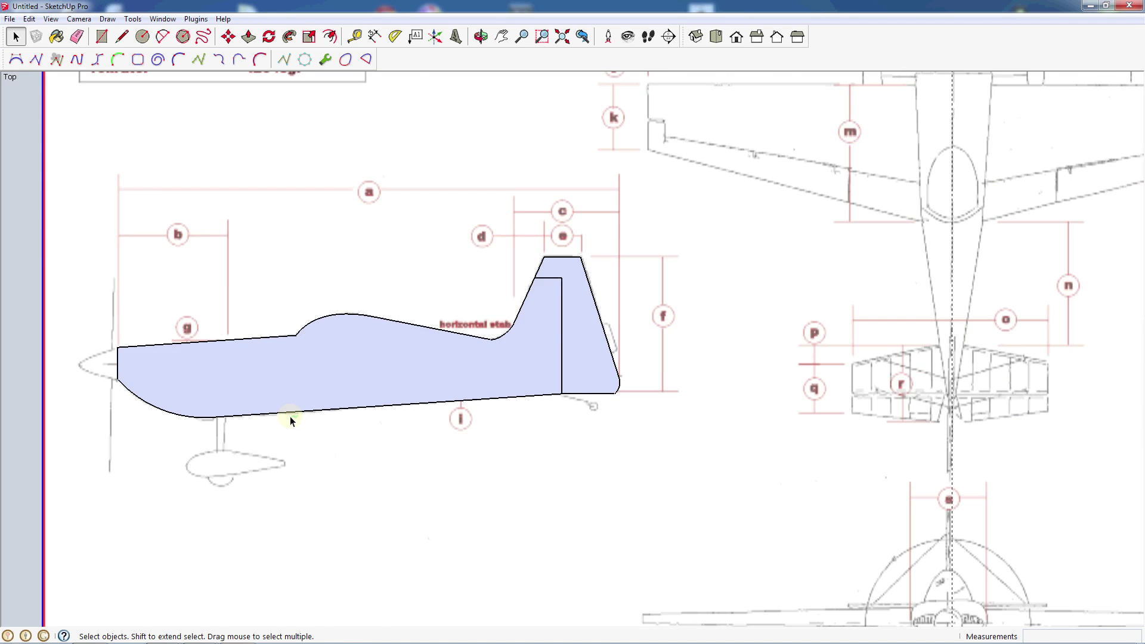
{"action": "scroll", "coordinate": [598, 385], "scroll_direction": "up", "scroll_amount": 5}
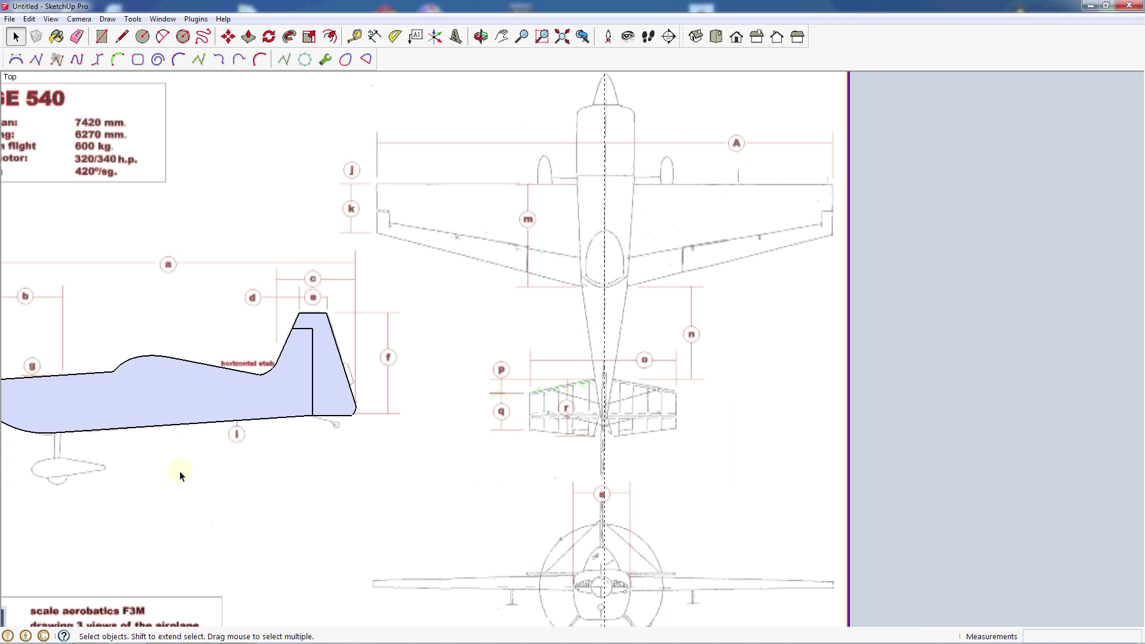
{"action": "scroll", "coordinate": [180, 471], "scroll_direction": "up", "scroll_amount": 1}
{"action": "scroll", "coordinate": [149, 493], "scroll_direction": "down", "scroll_amount": 2}
{"action": "scroll", "coordinate": [739, 324], "scroll_direction": "up", "scroll_amount": 1}
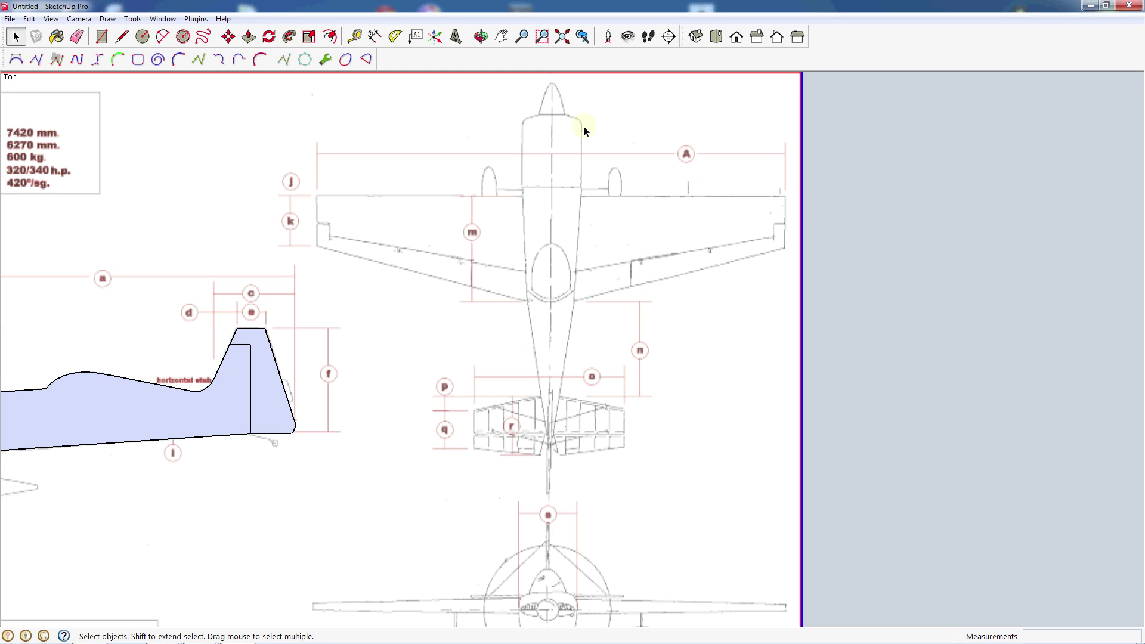
{"action": "scroll", "coordinate": [31, 442], "scroll_direction": "down", "scroll_amount": 1}
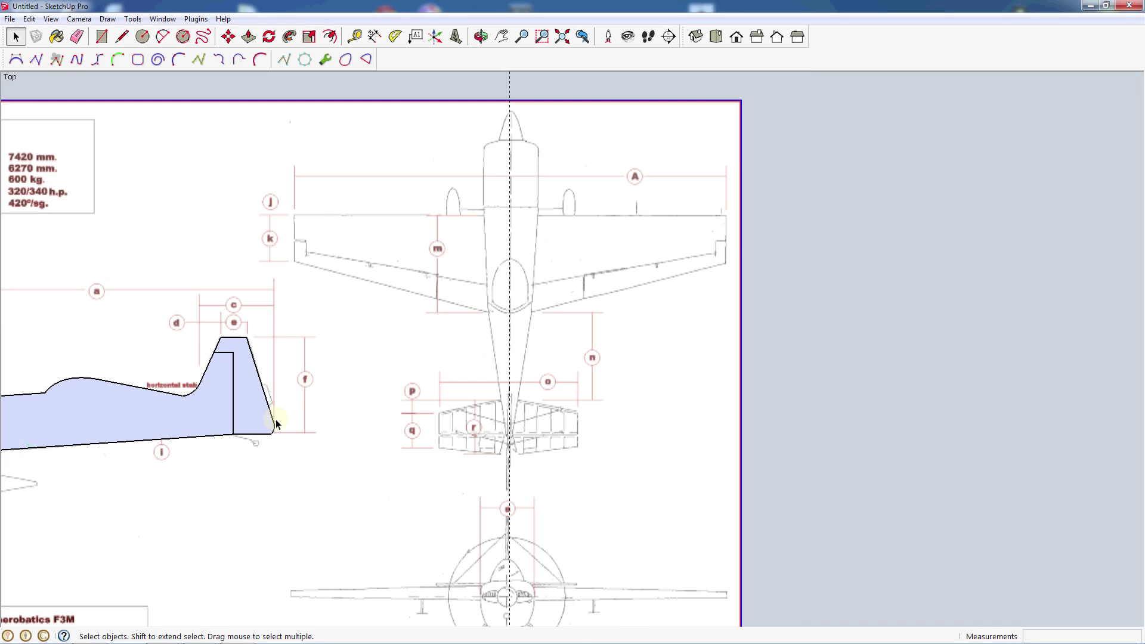
{"action": "scroll", "coordinate": [353, 542], "scroll_direction": "down", "scroll_amount": 1}
{"action": "scroll", "coordinate": [555, 205], "scroll_direction": "up", "scroll_amount": 1}
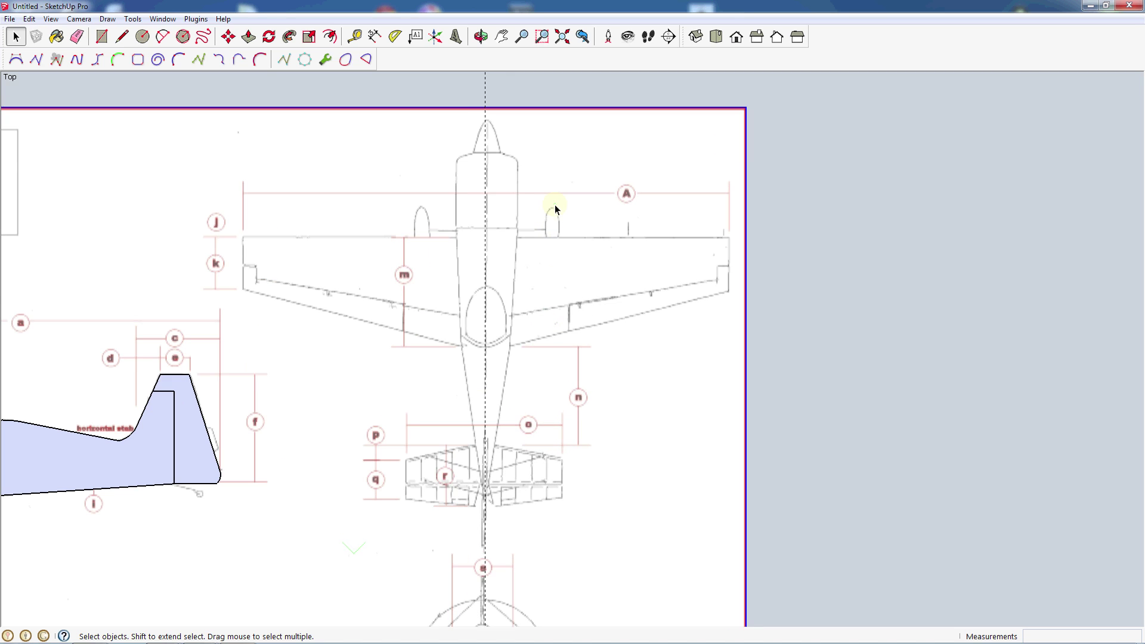
{"action": "left_click", "coordinate": [122, 37]}
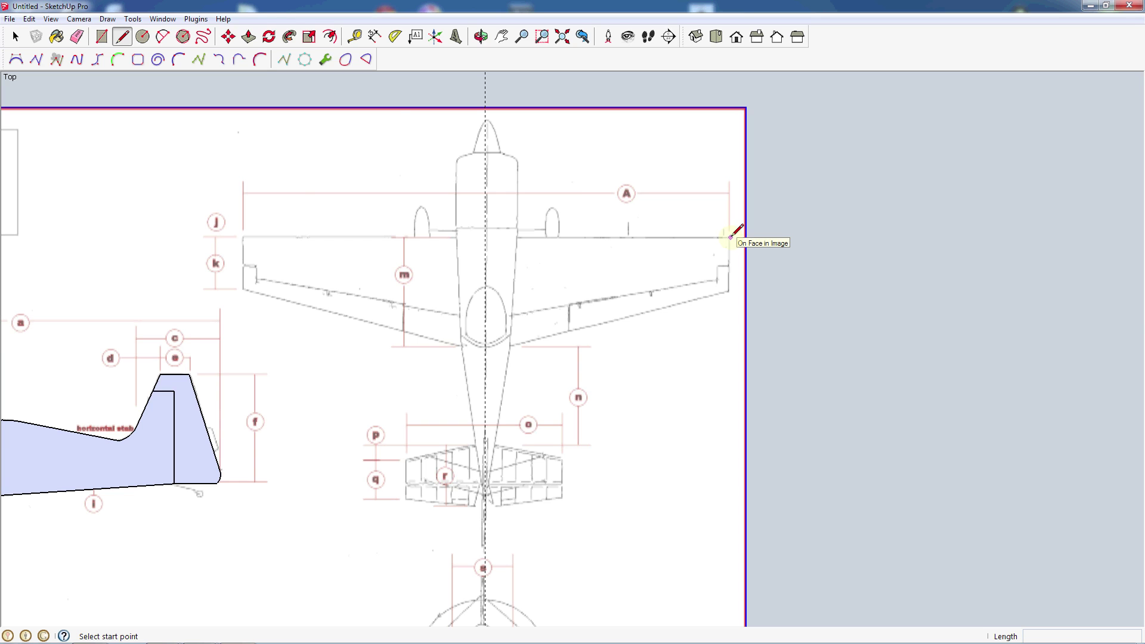
Draw the right wing's leading edge from the tip corner to the fuselage centreline.
{"action": "scroll", "coordinate": [730, 236], "scroll_direction": "up", "scroll_amount": 5}
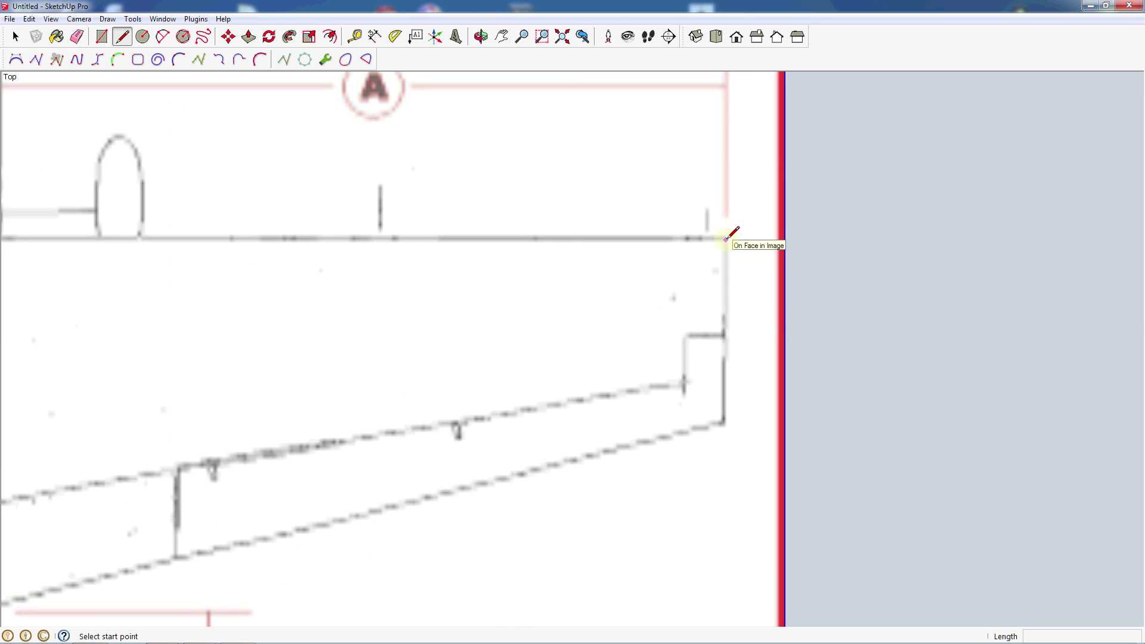
{"action": "left_click", "coordinate": [725, 239]}
{"action": "scroll", "coordinate": [812, 332], "scroll_direction": "down", "scroll_amount": 2}
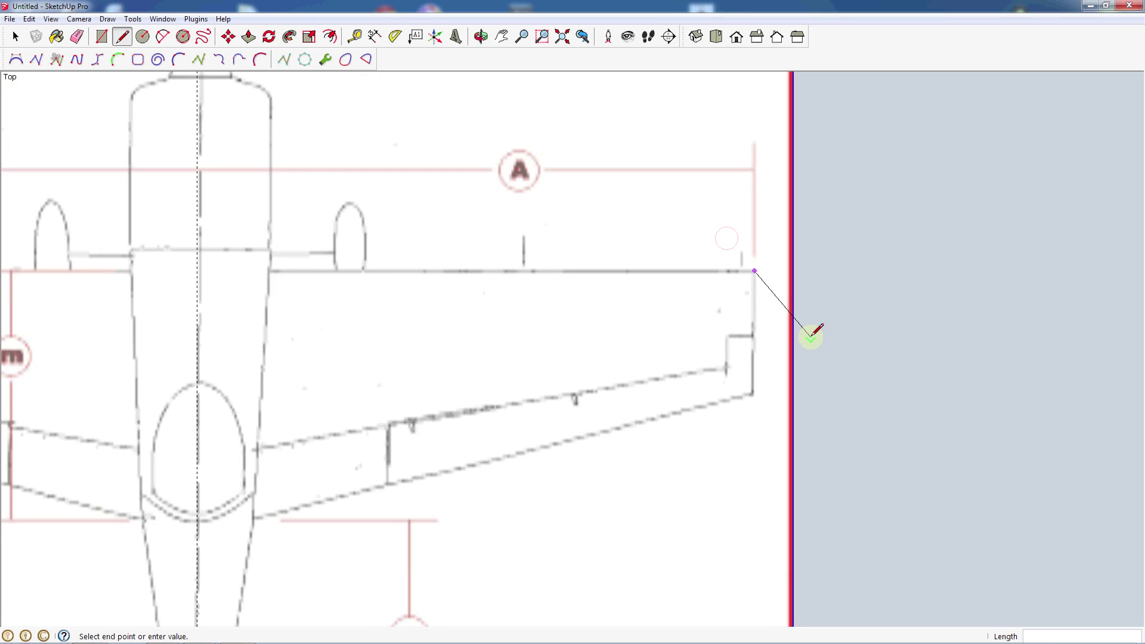
{"action": "scroll", "coordinate": [813, 332], "scroll_direction": "down", "scroll_amount": 1}
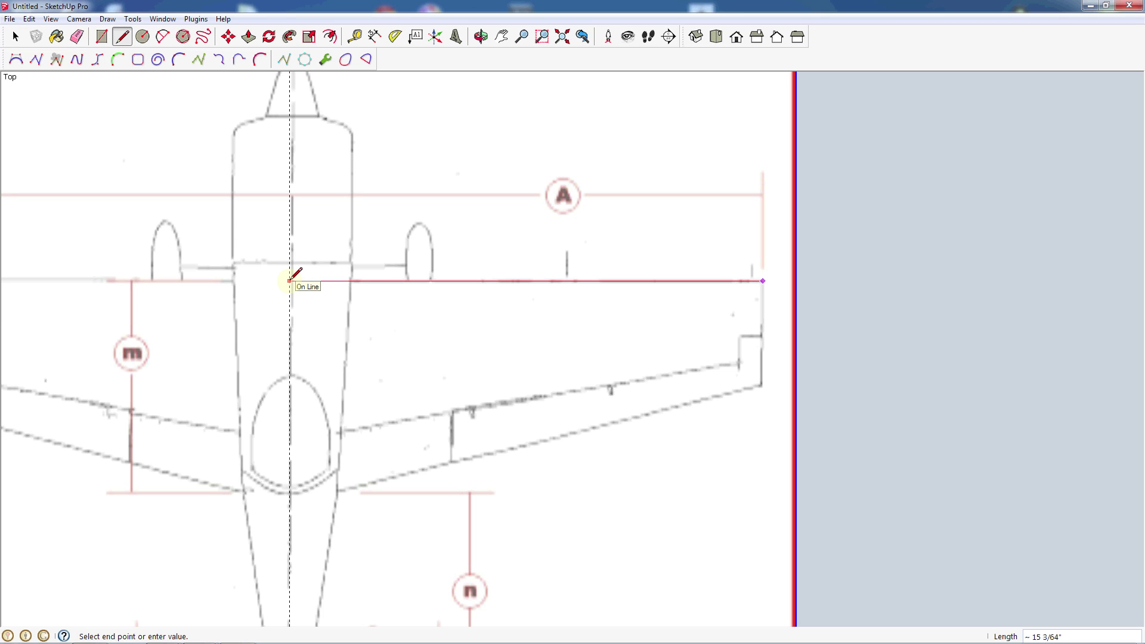
{"action": "left_click", "coordinate": [290, 281]}
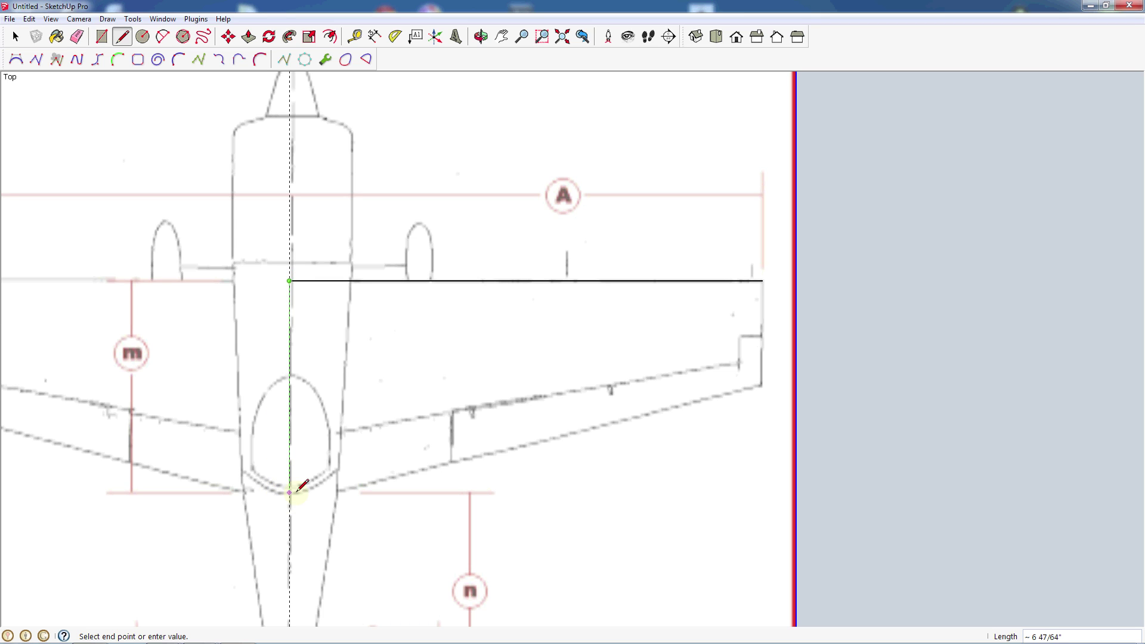
{"action": "key", "text": "Escape"}
Draw the trailing edge from the wing tip to the centreline and close the wing face.
{"action": "scroll", "coordinate": [768, 329], "scroll_direction": "up", "scroll_amount": 5}
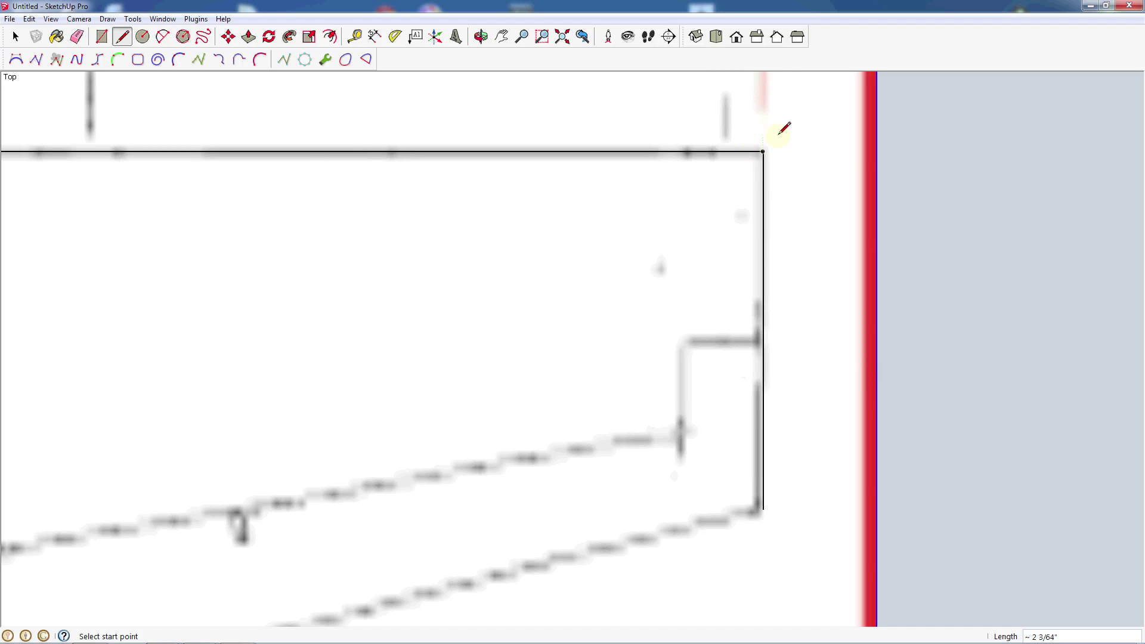
{"action": "scroll", "coordinate": [835, 351], "scroll_direction": "down", "scroll_amount": 2}
{"action": "scroll", "coordinate": [834, 355], "scroll_direction": "down", "scroll_amount": 4}
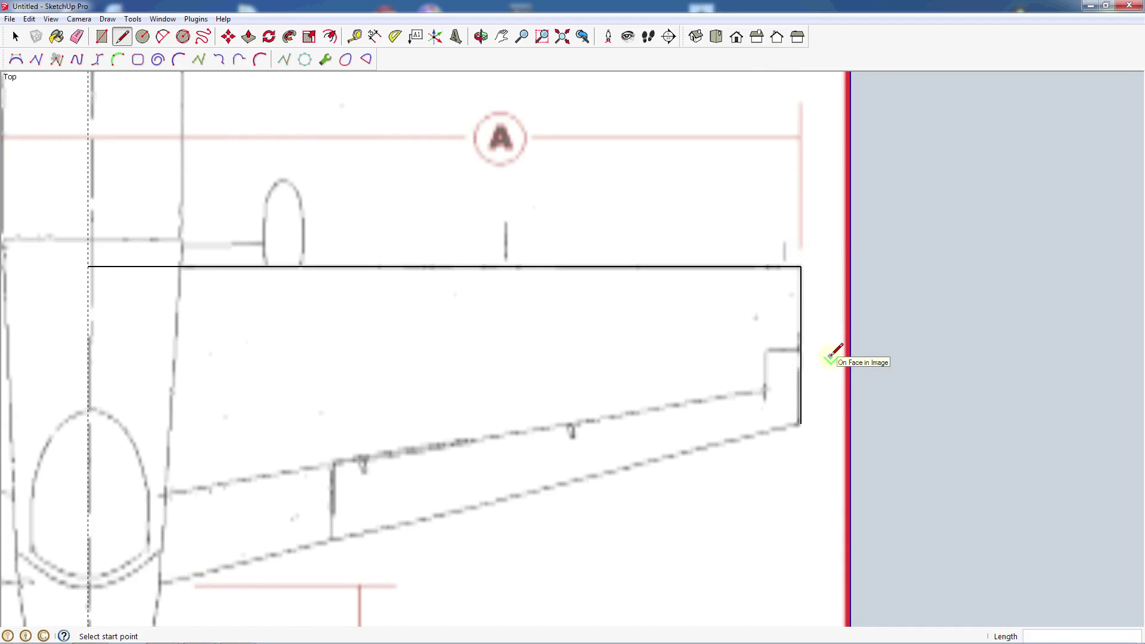
{"action": "left_click", "coordinate": [810, 403]}
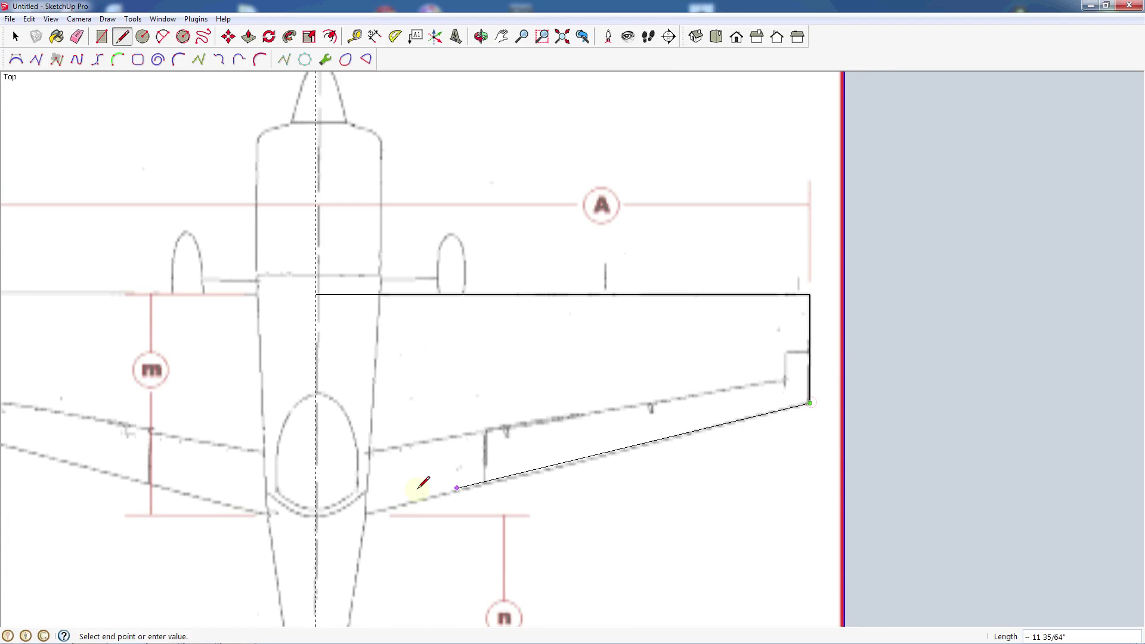
{"action": "left_click", "coordinate": [316, 526]}
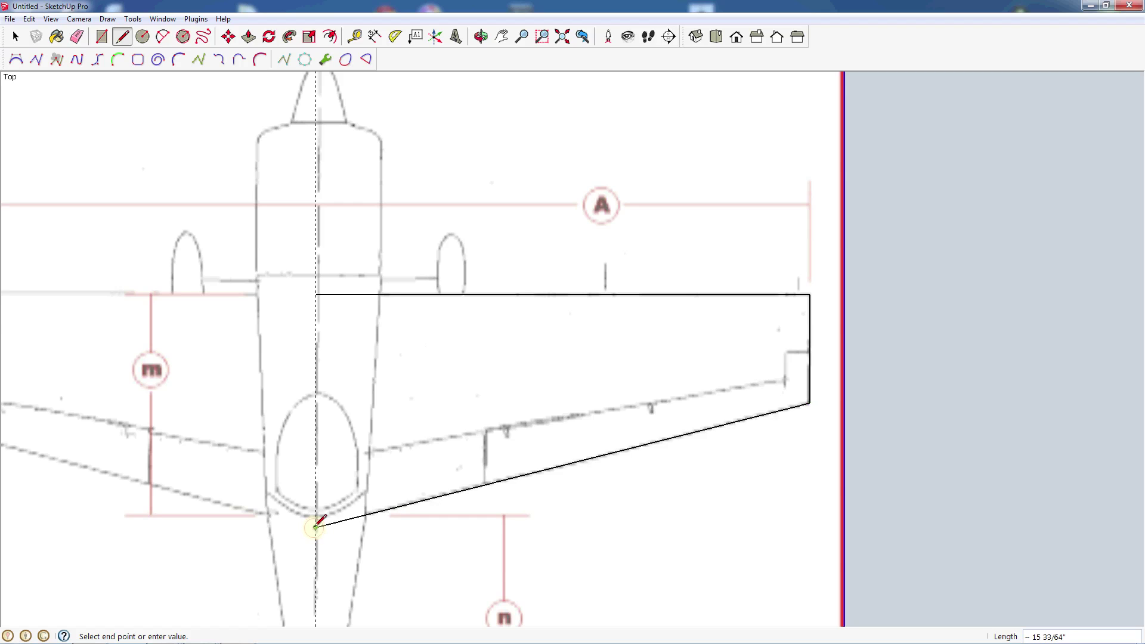
{"action": "left_click", "coordinate": [317, 295]}
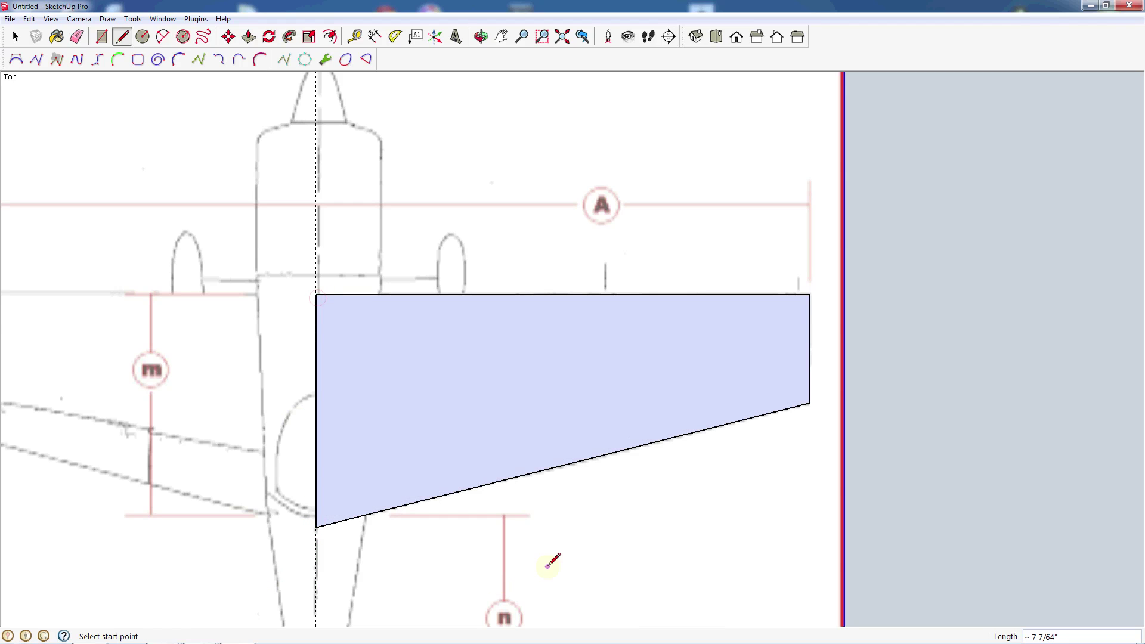
Select the traced right wing face and make it a component named 'Wing Half'.
{"action": "scroll", "coordinate": [464, 563], "scroll_direction": "down", "scroll_amount": 1}
{"action": "scroll", "coordinate": [464, 563], "scroll_direction": "down", "scroll_amount": 1}
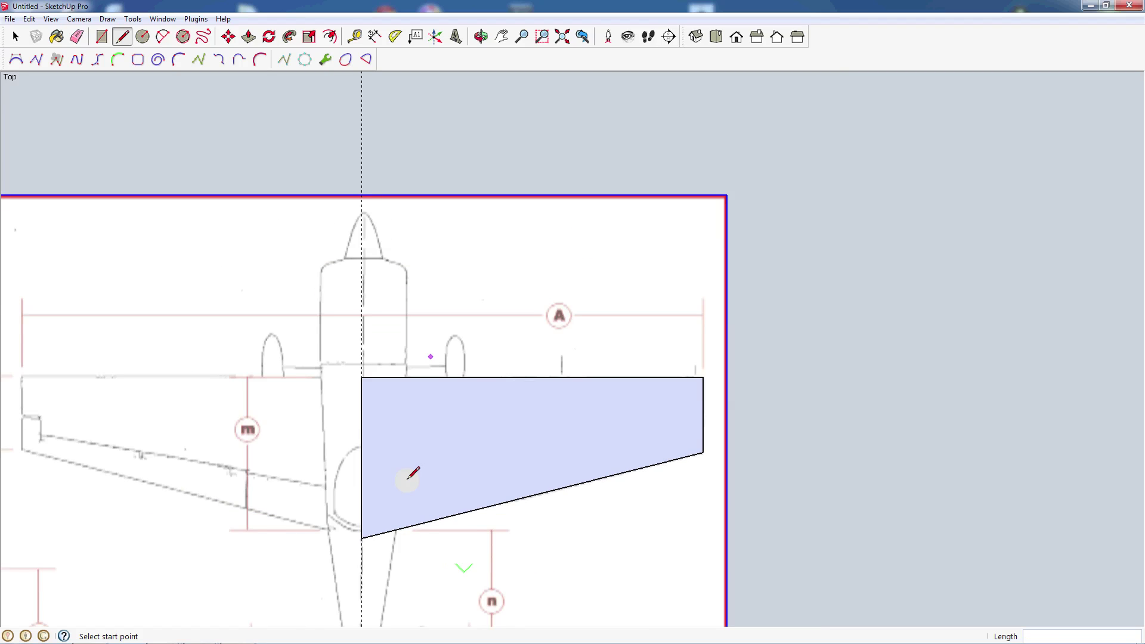
{"action": "scroll", "coordinate": [388, 175], "scroll_direction": "down", "scroll_amount": 2}
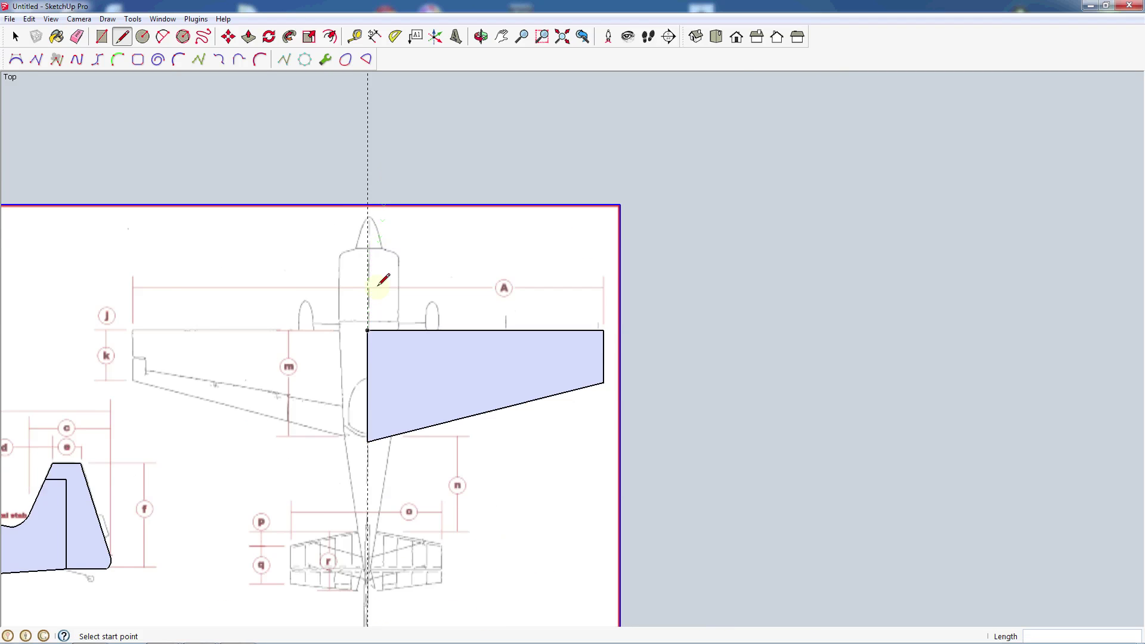
{"action": "scroll", "coordinate": [378, 276], "scroll_direction": "up", "scroll_amount": 3}
{"action": "scroll", "coordinate": [378, 227], "scroll_direction": "up", "scroll_amount": 1}
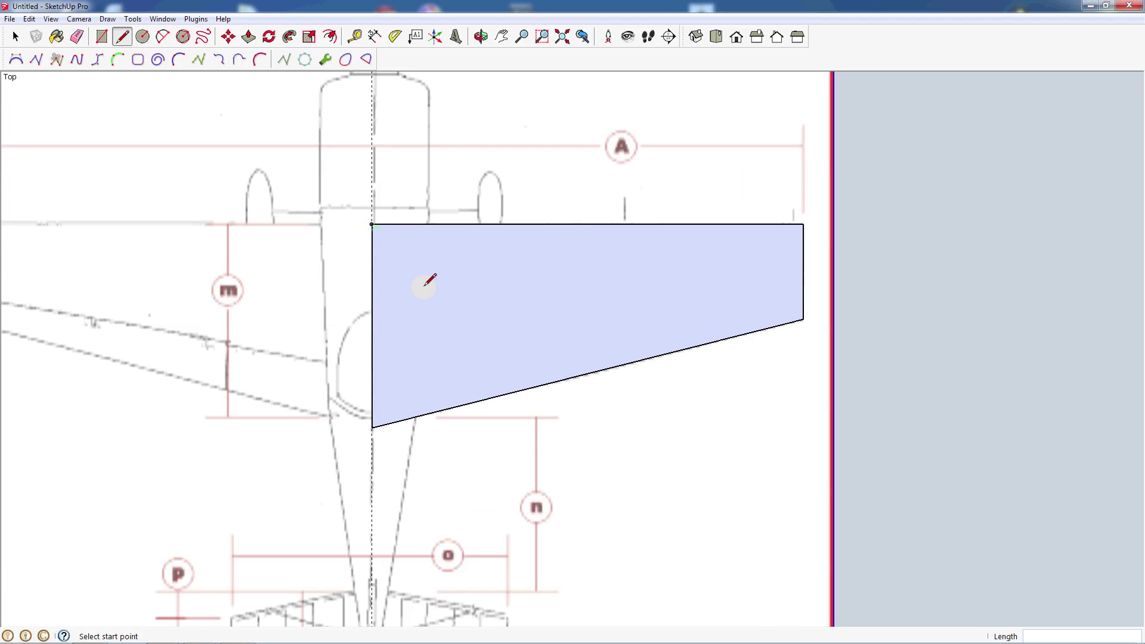
{"action": "key", "text": "space"}
{"action": "left_click", "coordinate": [486, 270]}
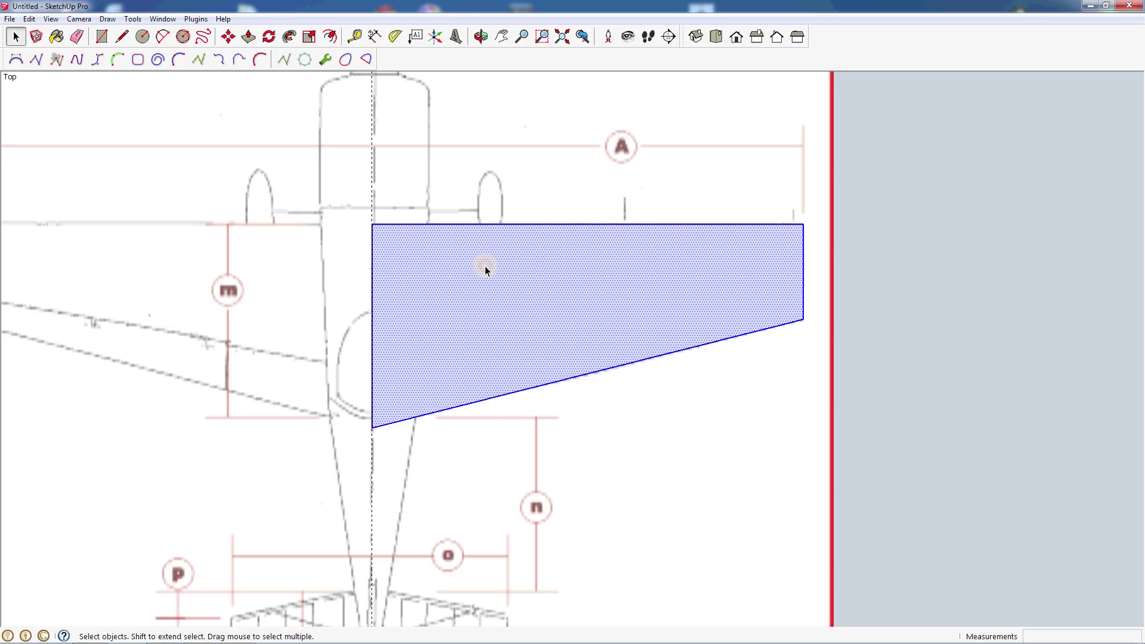
{"action": "right_click", "coordinate": [473, 280]}
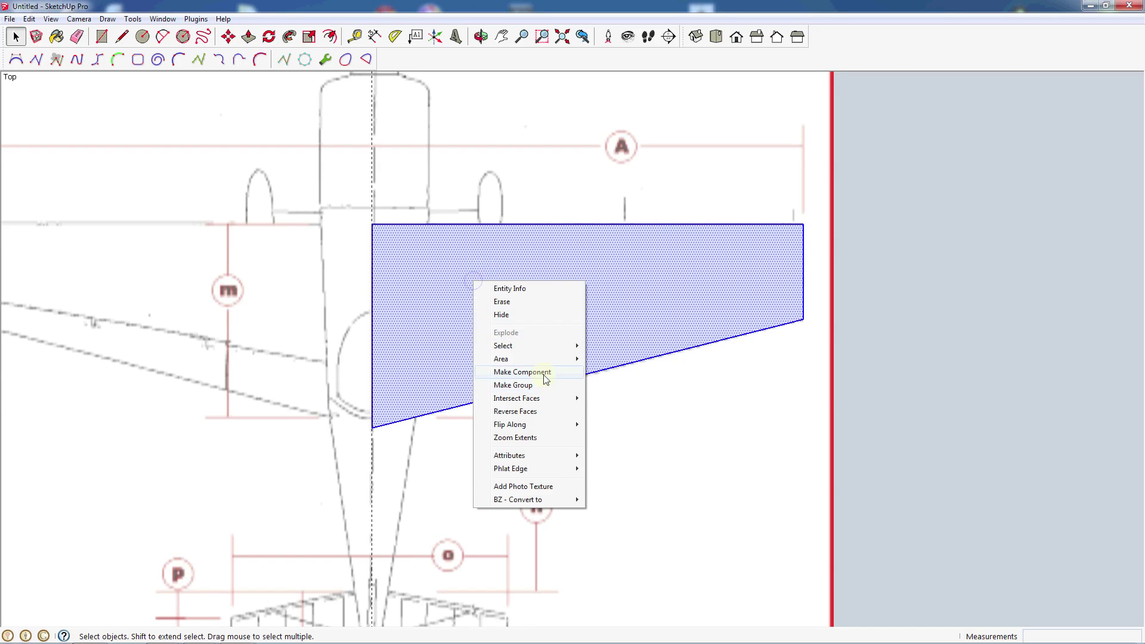
{"action": "left_click", "coordinate": [542, 373]}
{"action": "type", "text": "Wing Half"}
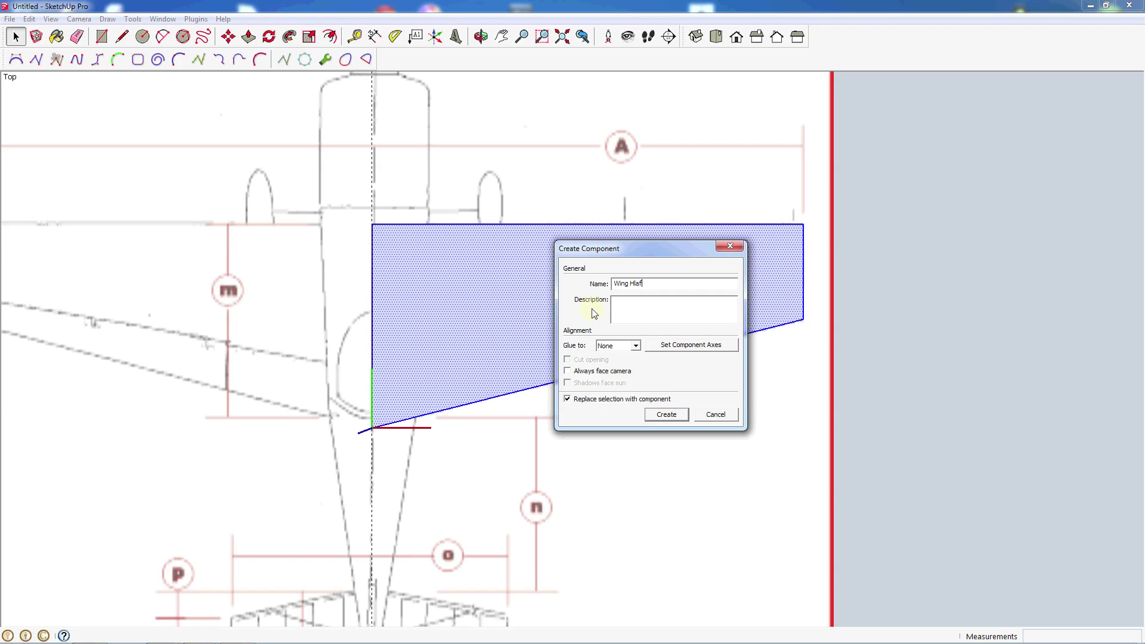
{"action": "key", "text": "Return"}
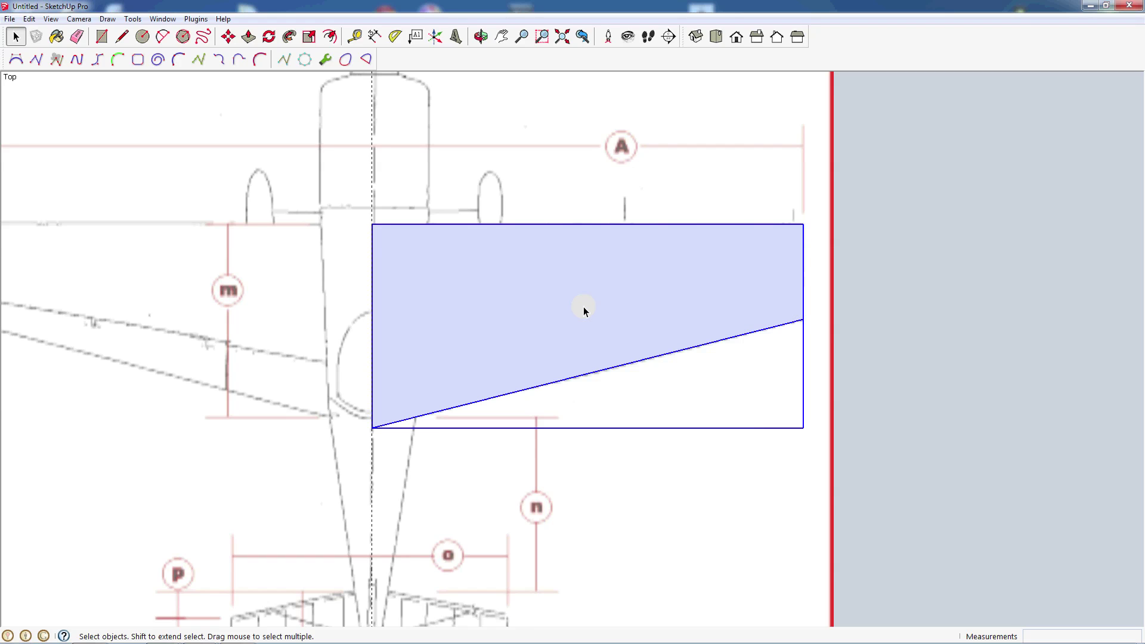
{"action": "left_click", "coordinate": [637, 496]}
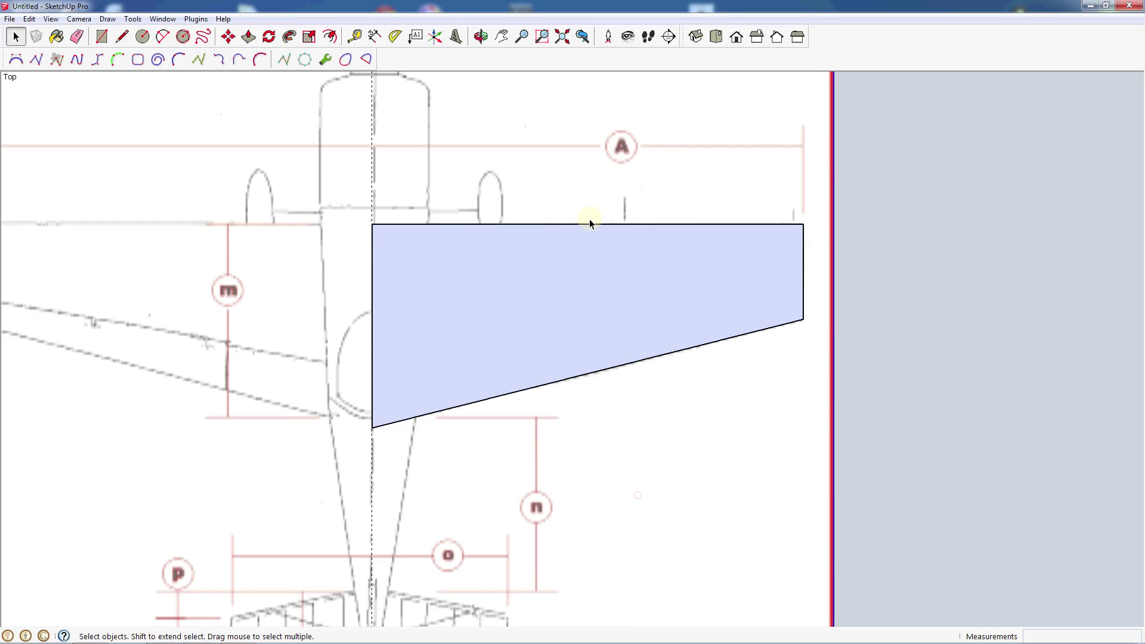
Copy the Wing Half component with Move and Ctrl to the left of the fuselage.
{"action": "scroll", "coordinate": [749, 335], "scroll_direction": "down", "scroll_amount": 3}
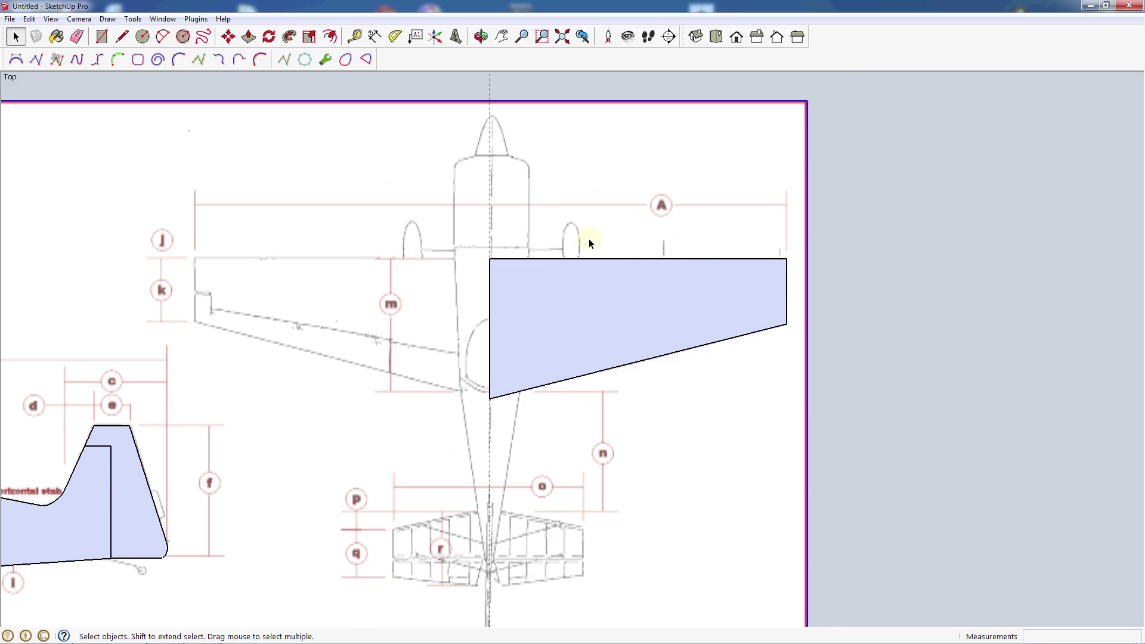
{"action": "left_click", "coordinate": [651, 305]}
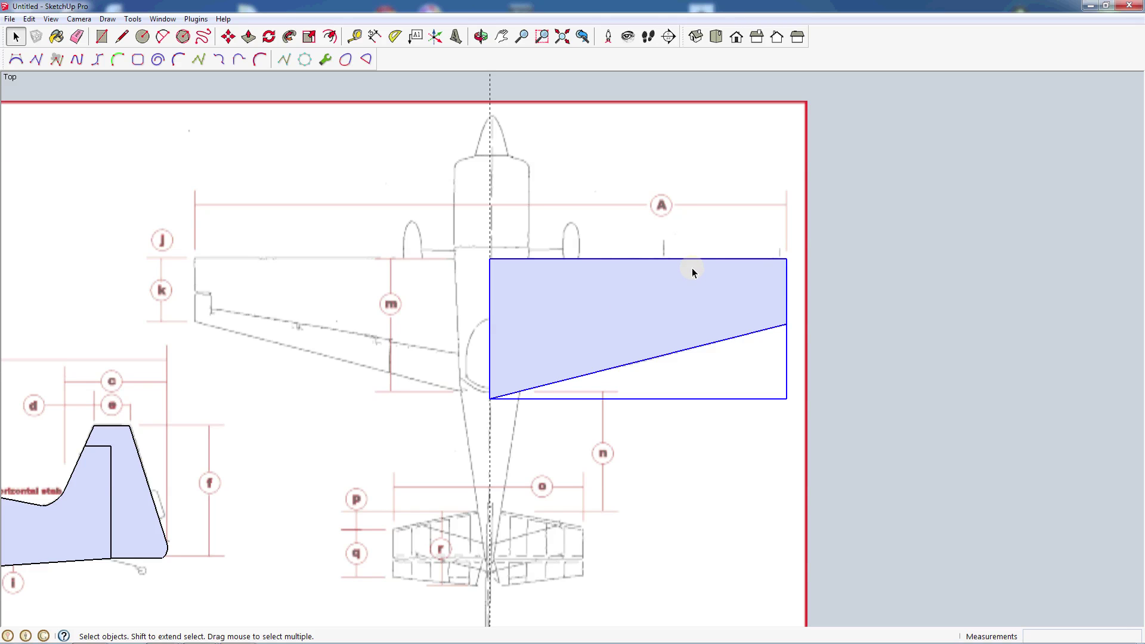
{"action": "key", "text": "m"}
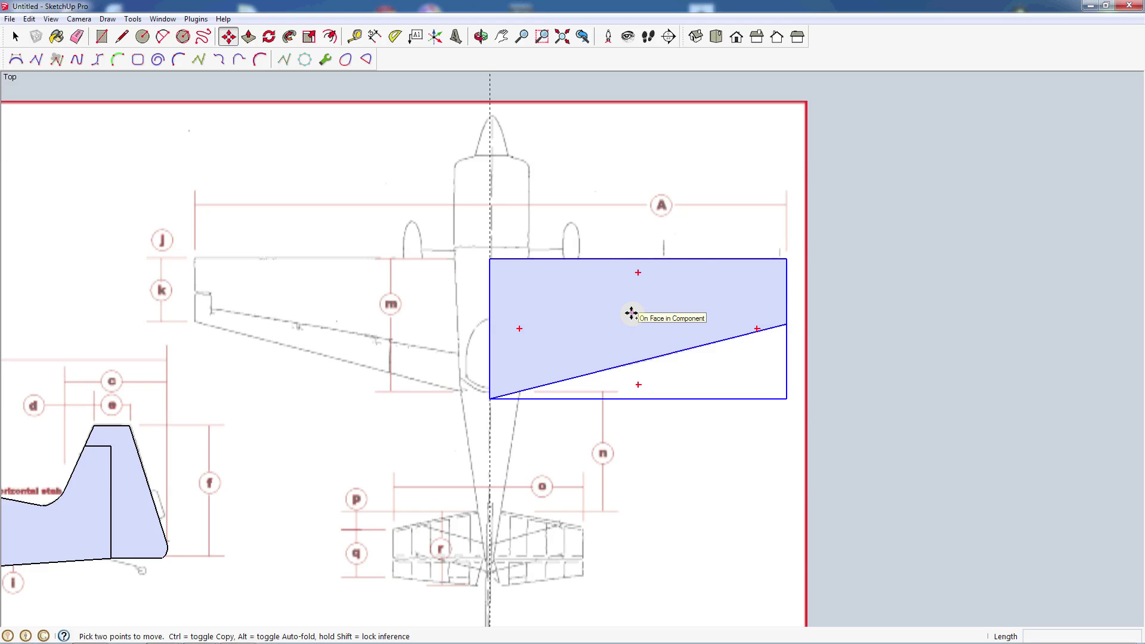
{"action": "key", "text": "ctrl"}
{"action": "left_click", "coordinate": [637, 316]}
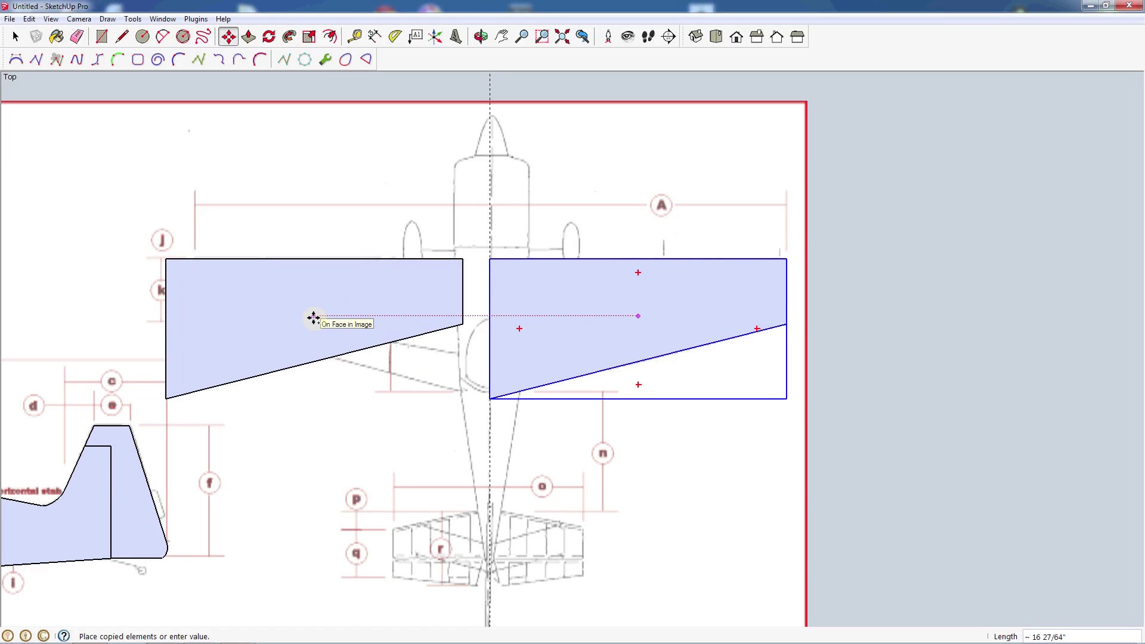
{"action": "left_click", "coordinate": [313, 318]}
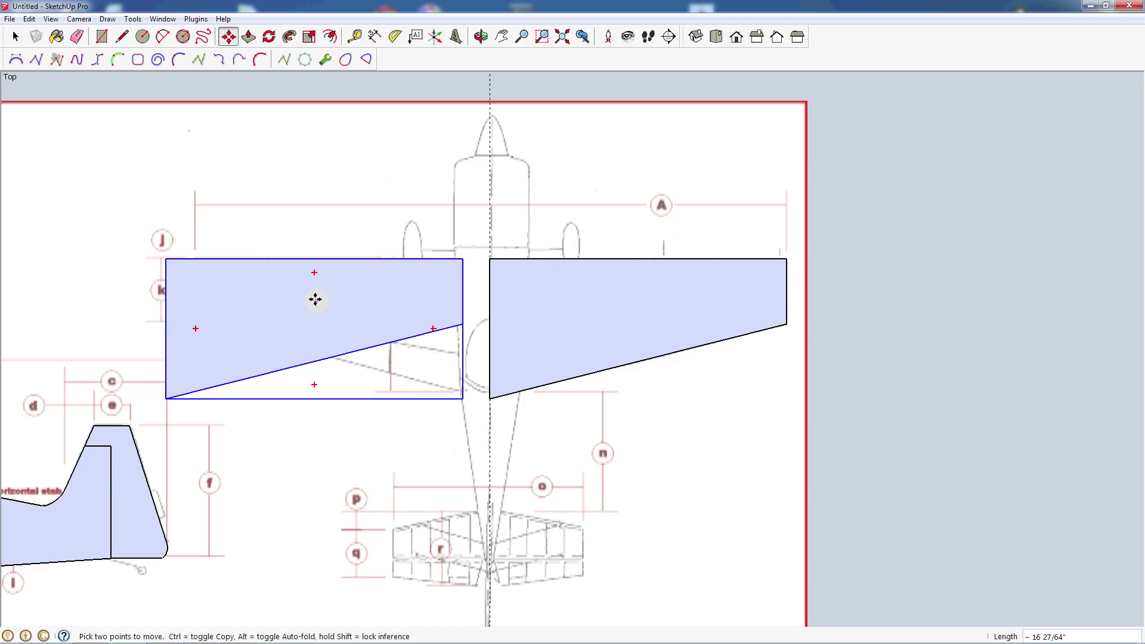
{"action": "scroll", "coordinate": [294, 302], "scroll_direction": "up", "scroll_amount": 1}
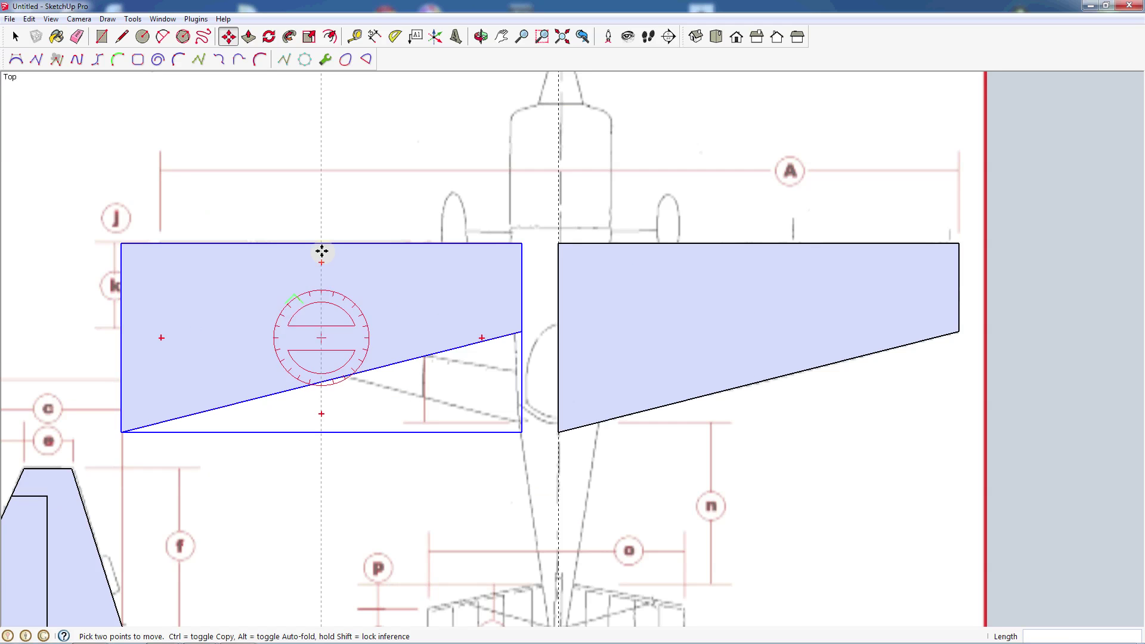
Scale the left wing copy to -1 along the red axis to mirror it.
{"action": "key", "text": "s"}
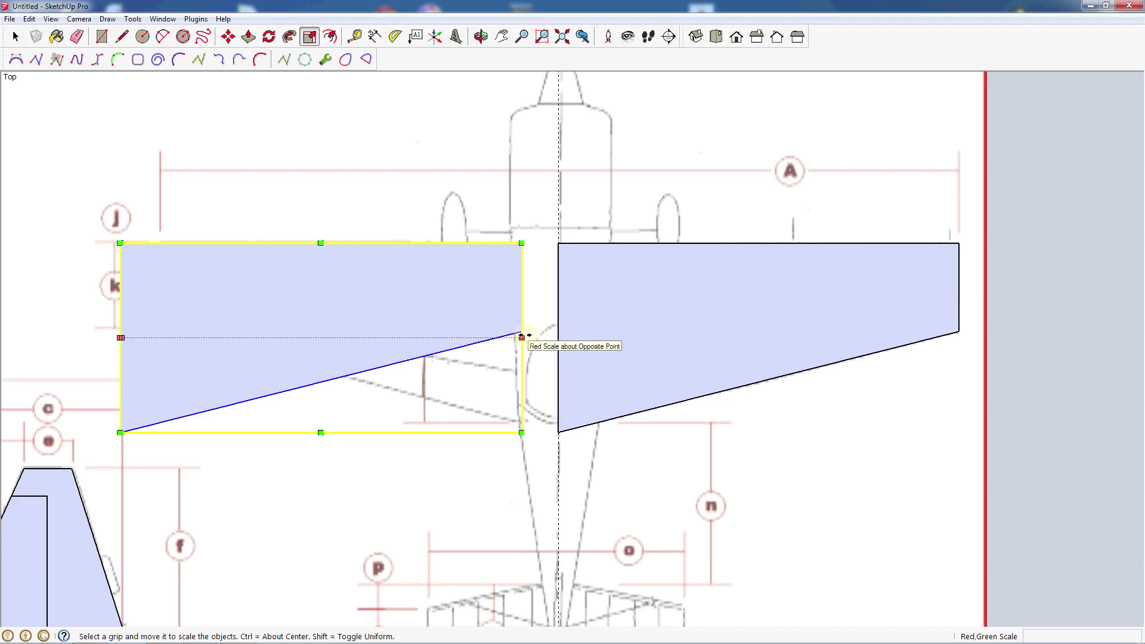
{"action": "mouse_move", "coordinate": [522, 336]}
{"action": "left_mouse_down"}
{"action": "mouse_move", "coordinate": [340, 336]}
{"action": "mouse_move", "coordinate": [520, 329]}
{"action": "left_mouse_up"}
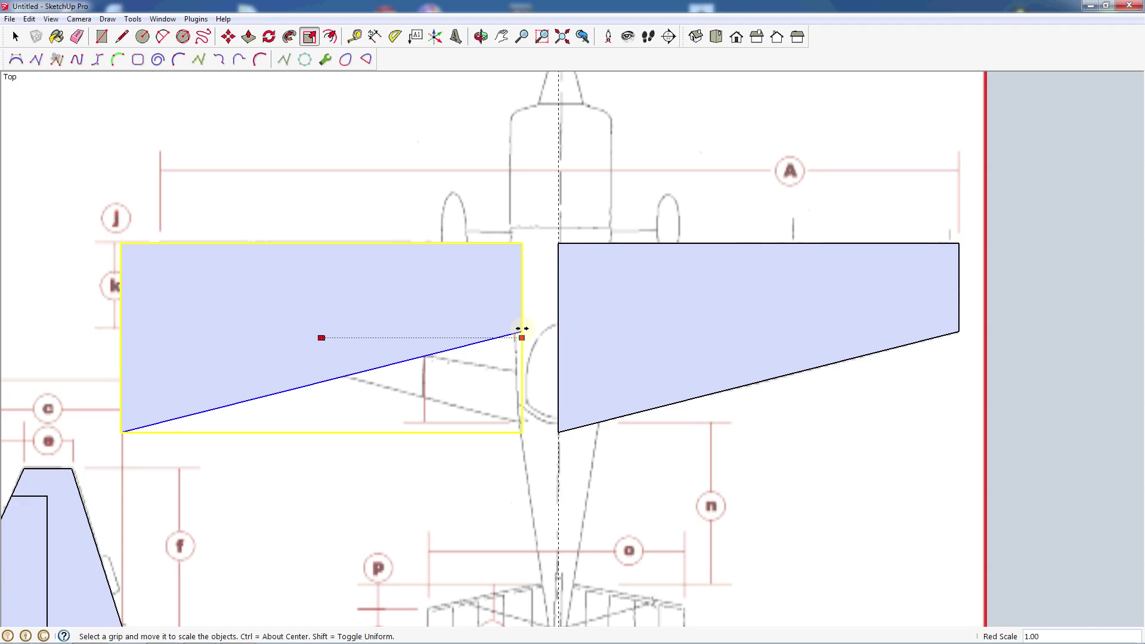
{"action": "left_click_drag", "start_coordinate": [522, 328], "coordinate": [111, 307], "text": "ctrl"}
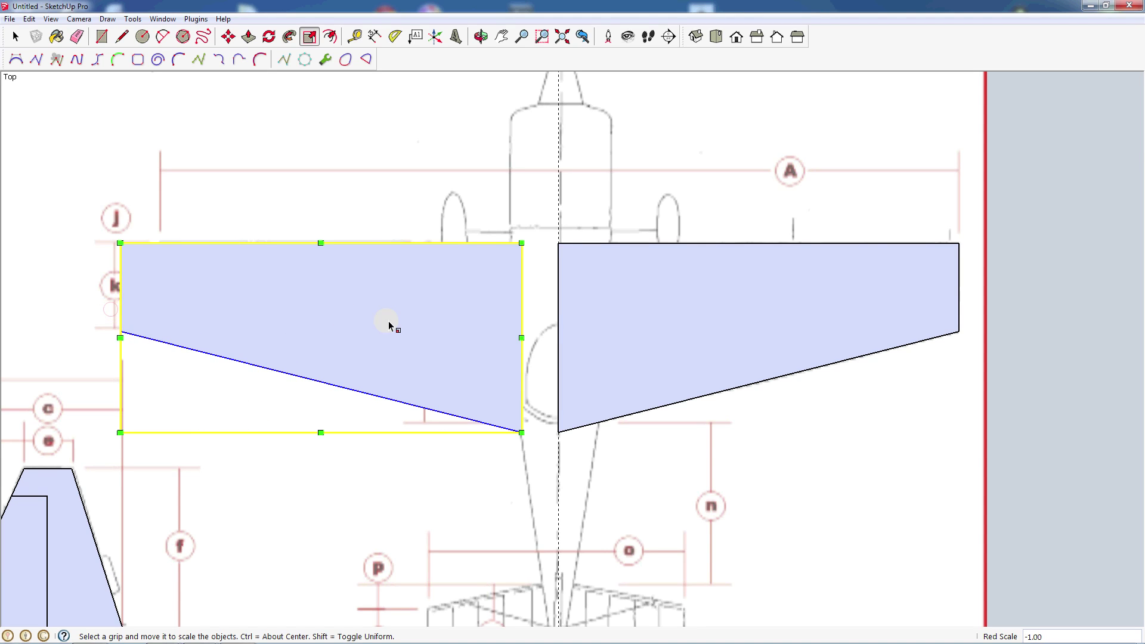
{"action": "scroll", "coordinate": [471, 152], "scroll_direction": "down", "scroll_amount": 1}
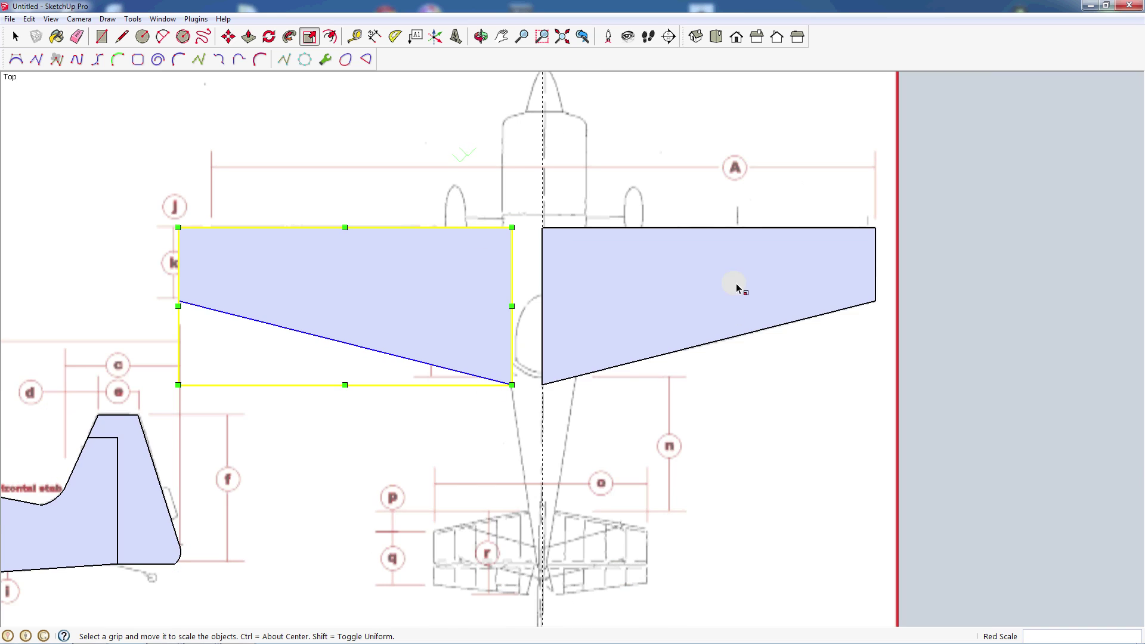
Move the mirrored wing by its inner corner onto the centreline endpoint, joining both halves.
{"action": "key", "text": "space"}
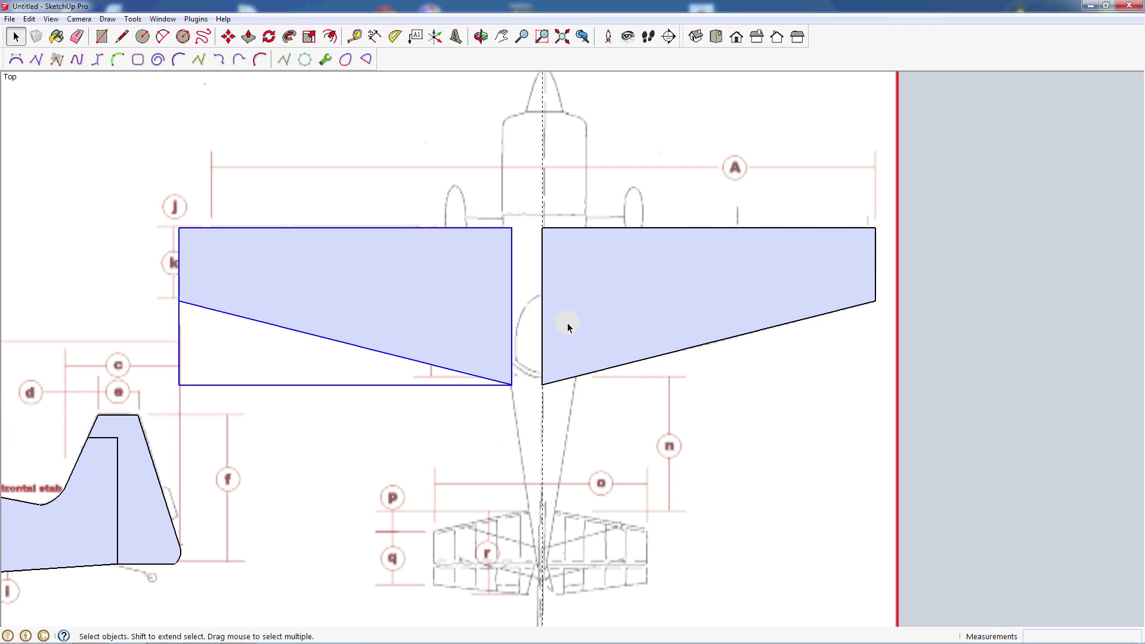
{"action": "scroll", "coordinate": [521, 218], "scroll_direction": "up", "scroll_amount": 3}
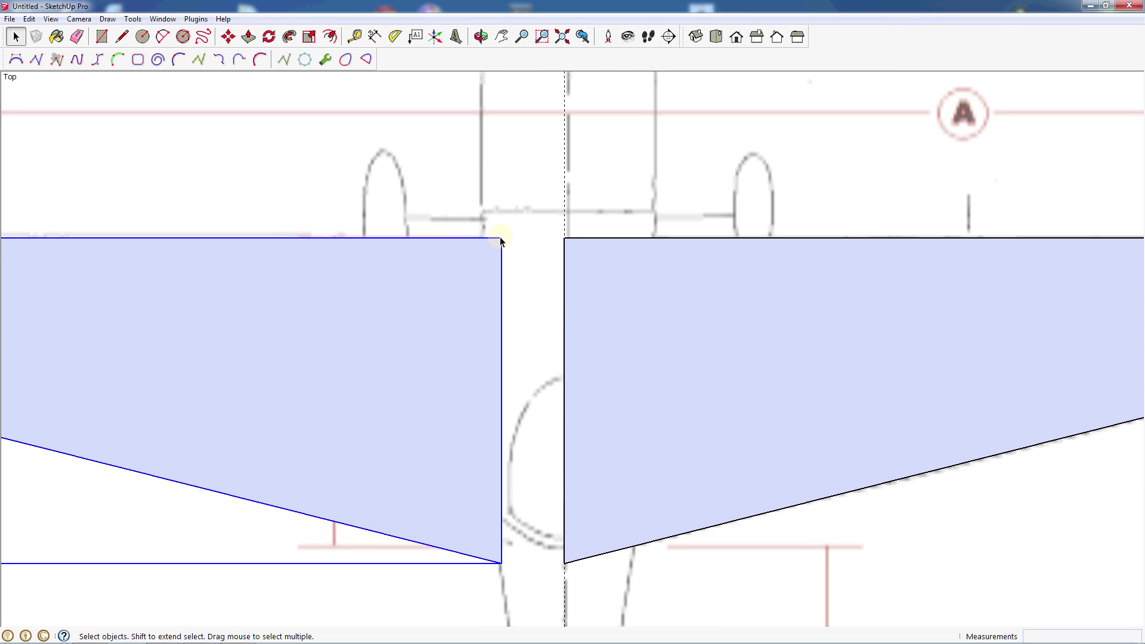
{"action": "key", "text": "m"}
{"action": "left_click", "coordinate": [501, 239]}
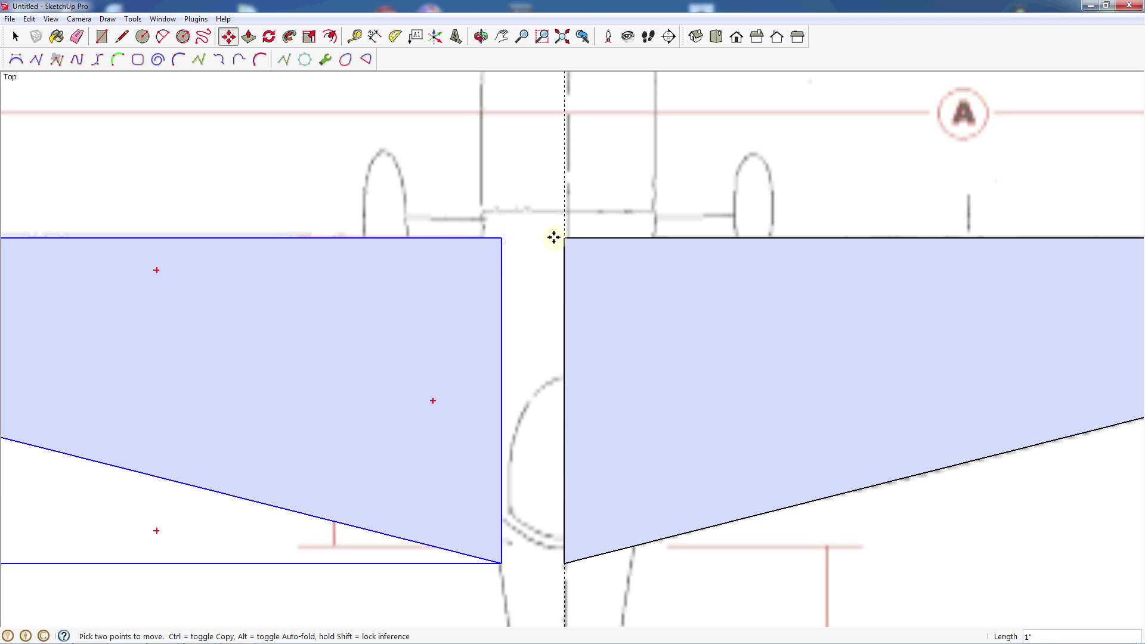
{"action": "left_click", "coordinate": [564, 239]}
{"action": "scroll", "coordinate": [507, 371], "scroll_direction": "down", "scroll_amount": 3}
{"action": "key", "text": "space"}
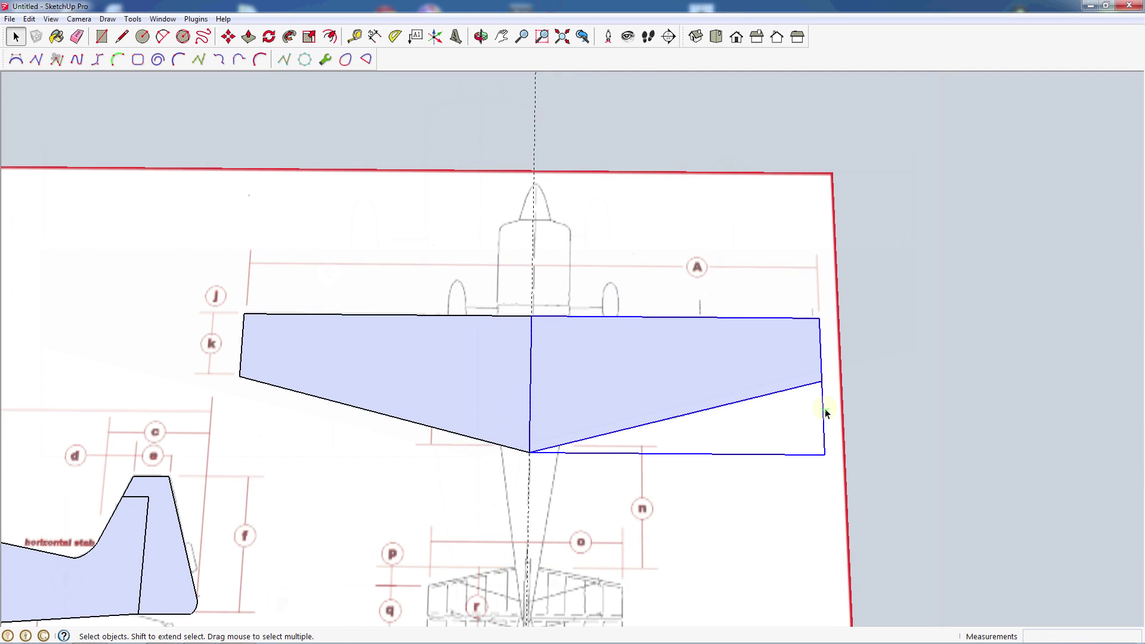
{"action": "scroll", "coordinate": [673, 542], "scroll_direction": "up", "scroll_amount": 2}
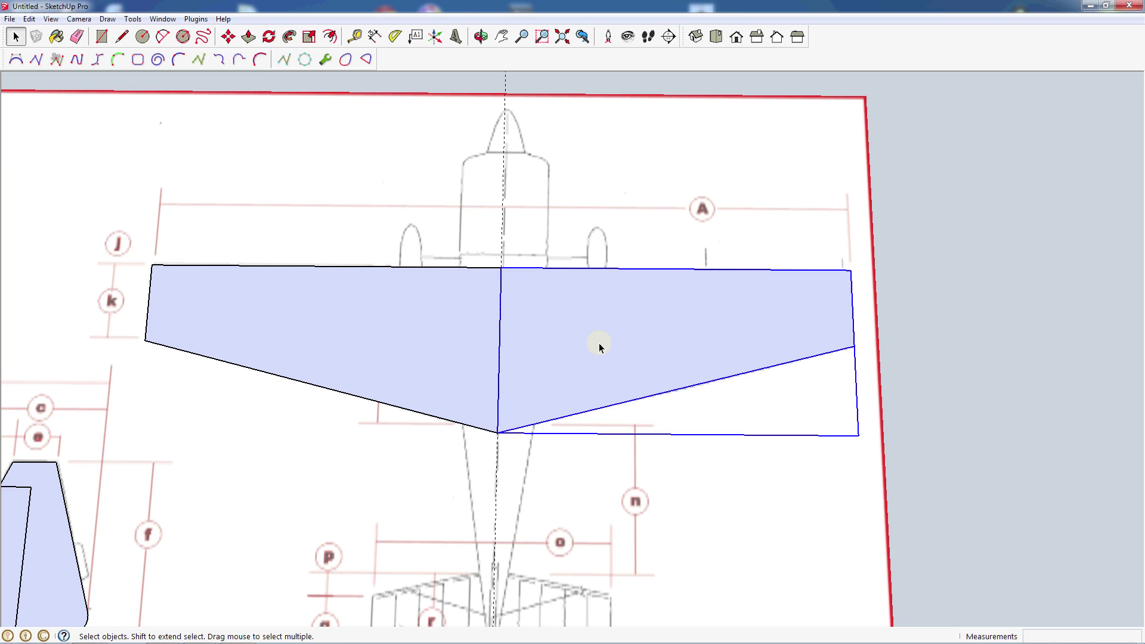
Set the View > Face Style to X-Ray so the blueprint shows through the wing.
{"action": "left_click", "coordinate": [49, 19]}
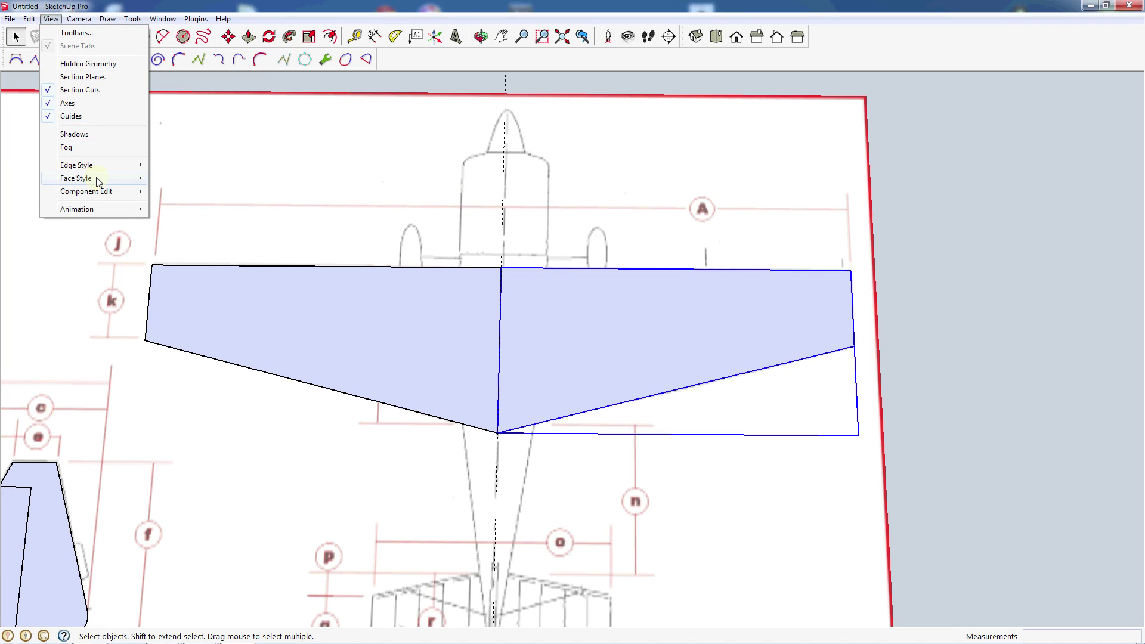
{"action": "mouse_move", "coordinate": [99, 180]}
{"action": "left_click", "coordinate": [173, 179]}
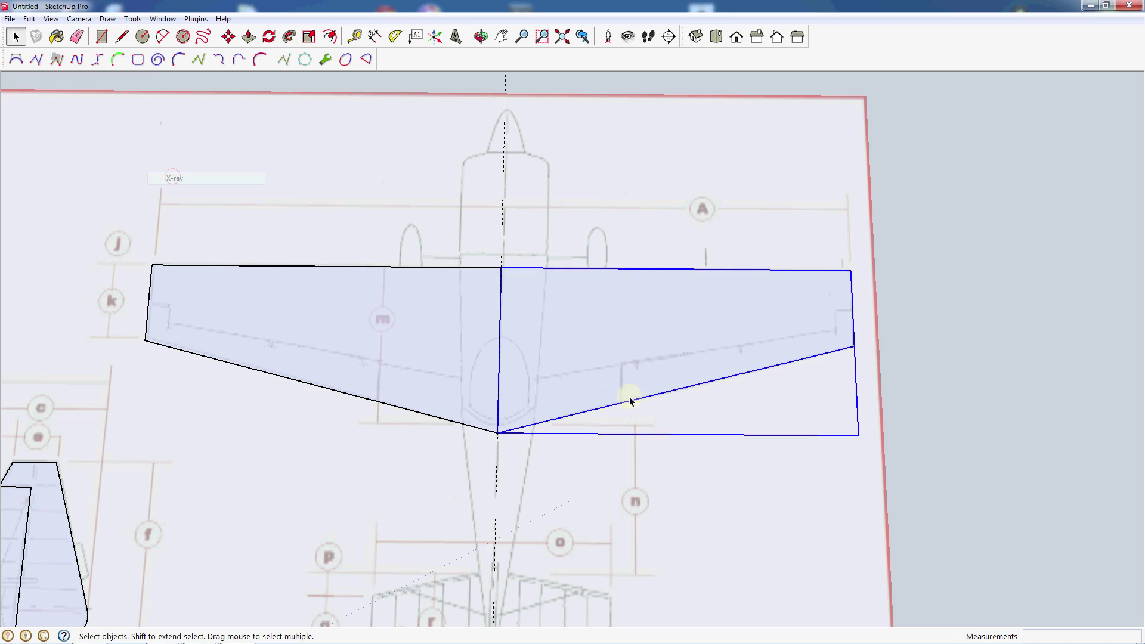
{"action": "scroll", "coordinate": [539, 331], "scroll_direction": "down", "scroll_amount": 4}
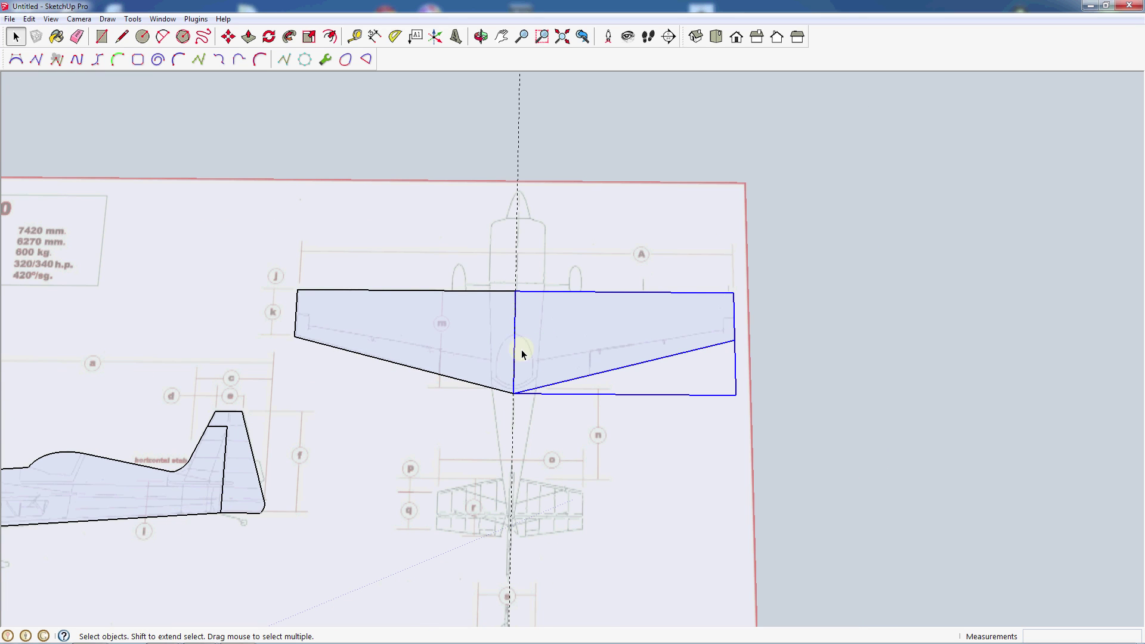
{"action": "scroll", "coordinate": [566, 347], "scroll_direction": "up", "scroll_amount": 4}
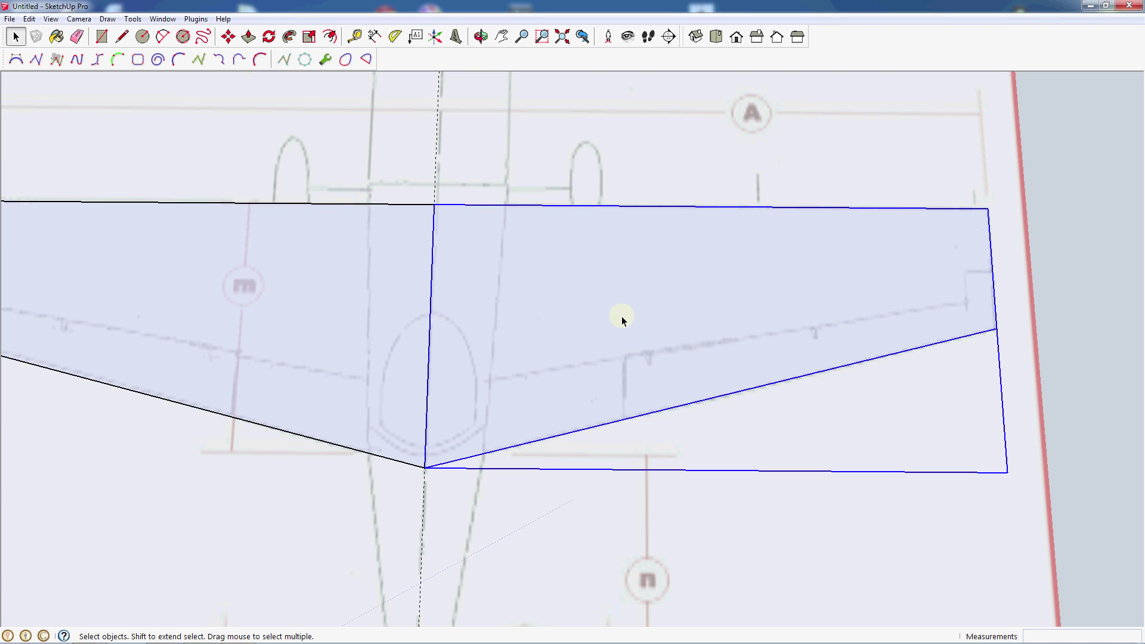
{"action": "scroll", "coordinate": [622, 320], "scroll_direction": "down", "scroll_amount": 2}
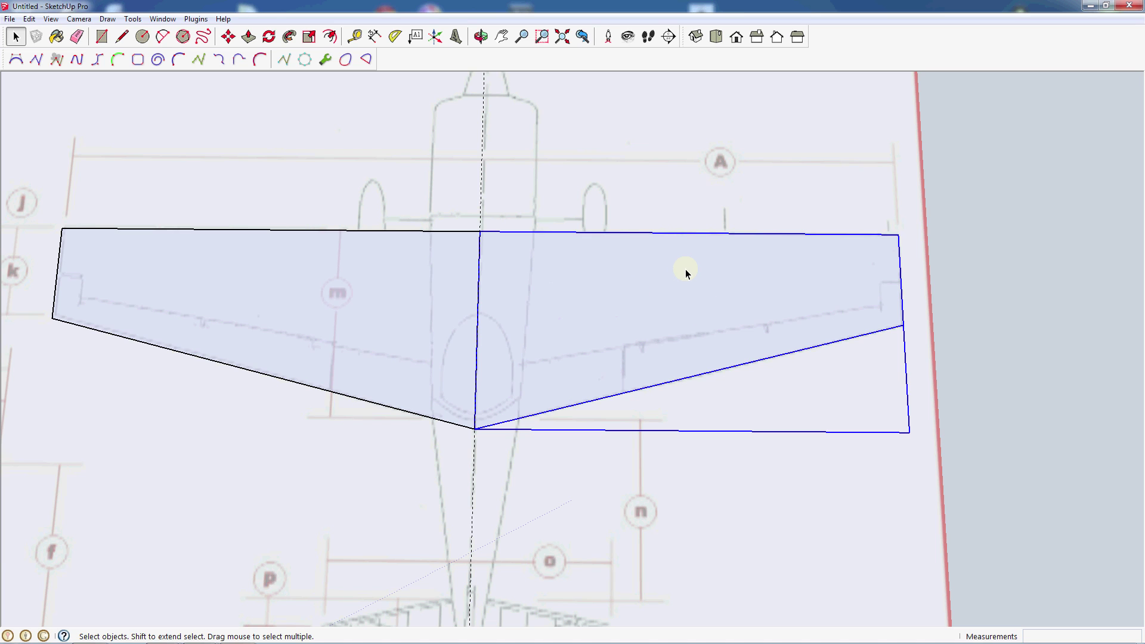
Enter edit mode on the right Wing Half component.
{"action": "right_click", "coordinate": [683, 293]}
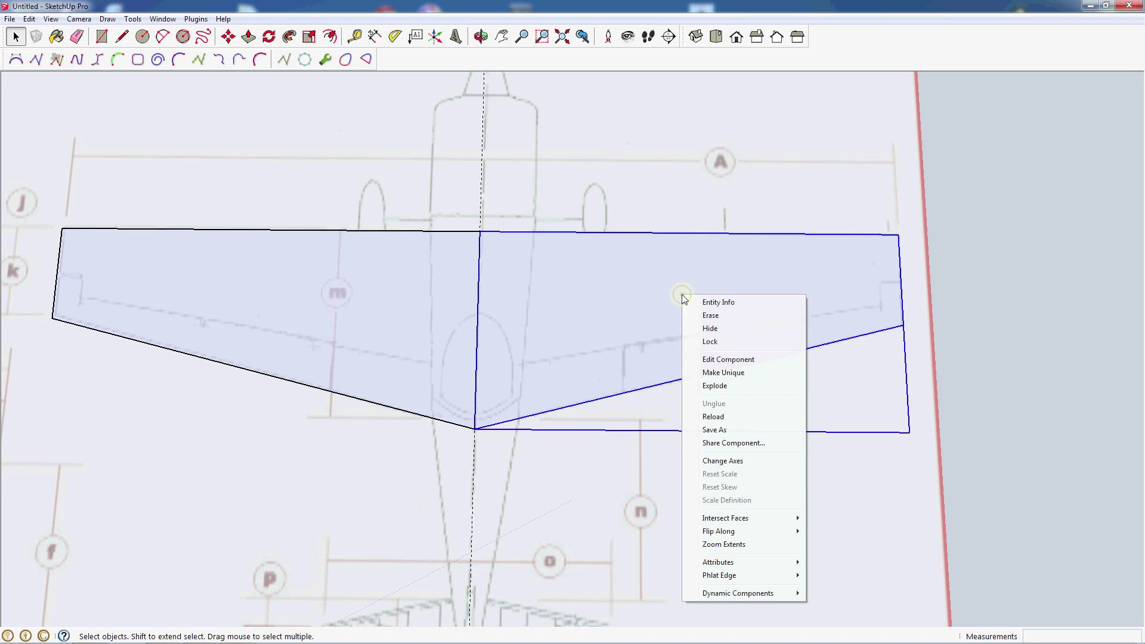
{"action": "left_click", "coordinate": [631, 271]}
{"action": "double_click", "coordinate": [632, 284]}
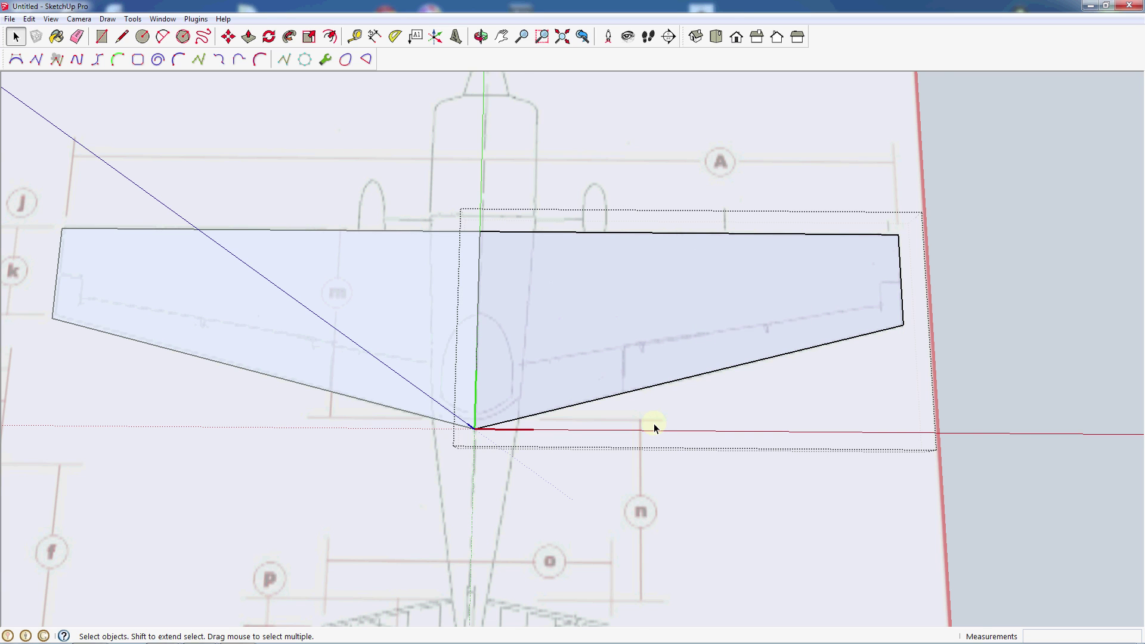
{"action": "scroll", "coordinate": [263, 395], "scroll_direction": "up", "scroll_amount": 1}
{"action": "scroll", "coordinate": [560, 401], "scroll_direction": "down", "scroll_amount": 2}
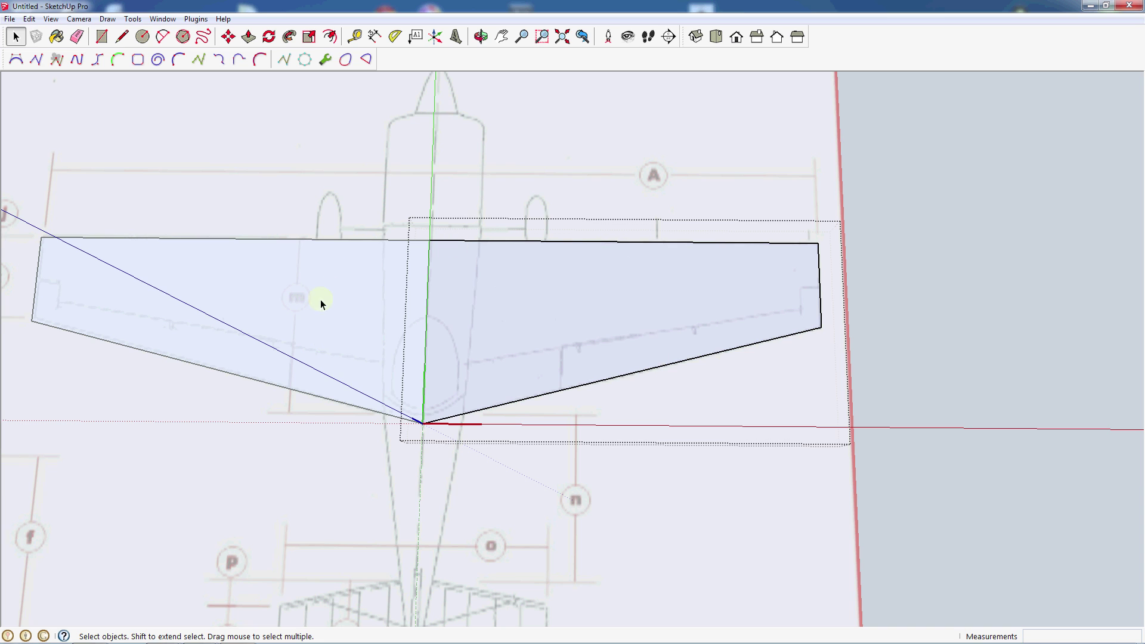
{"action": "scroll", "coordinate": [592, 306], "scroll_direction": "up", "scroll_amount": 2}
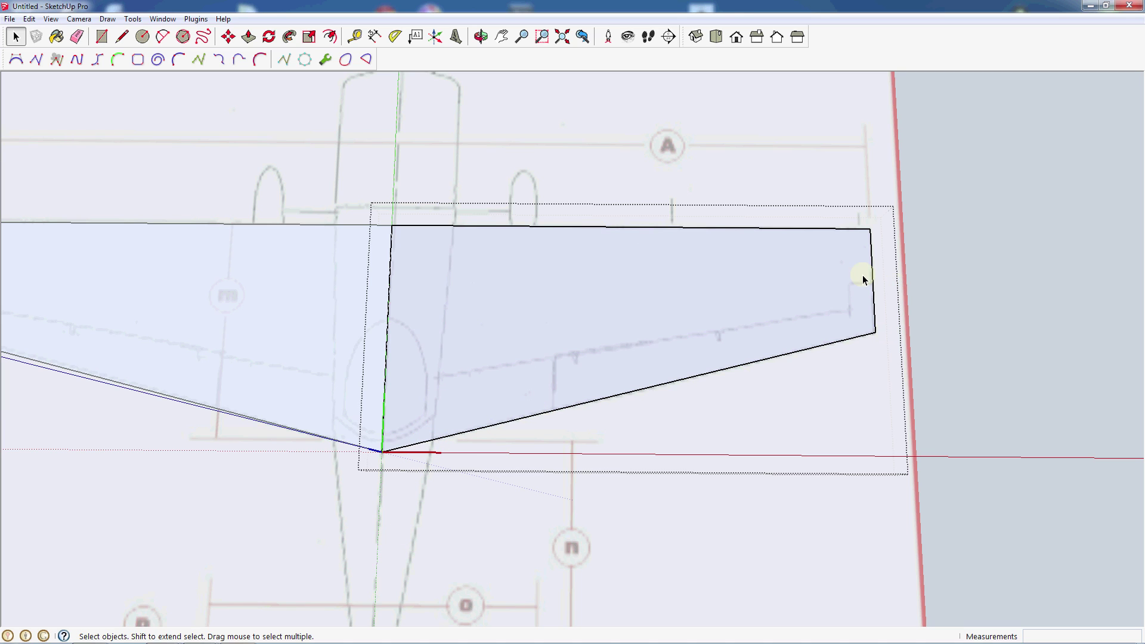
Trace the aileron outline inside Wing Half, from the trailing edge along the hinge line to the tip.
{"action": "left_click", "coordinate": [122, 37]}
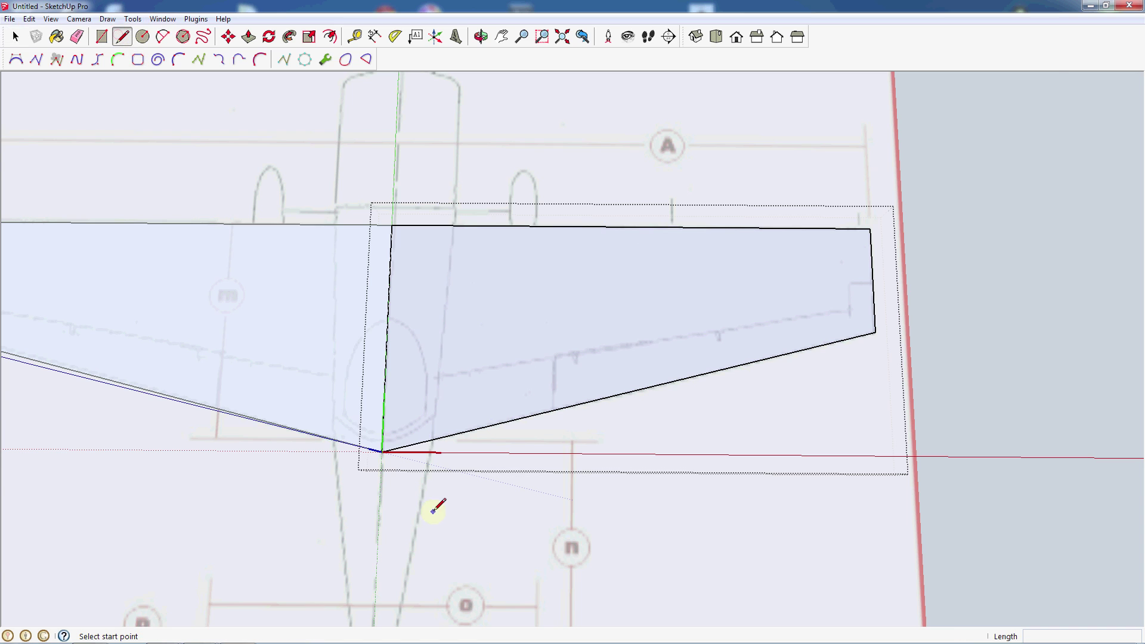
{"action": "scroll", "coordinate": [431, 431], "scroll_direction": "up", "scroll_amount": 3}
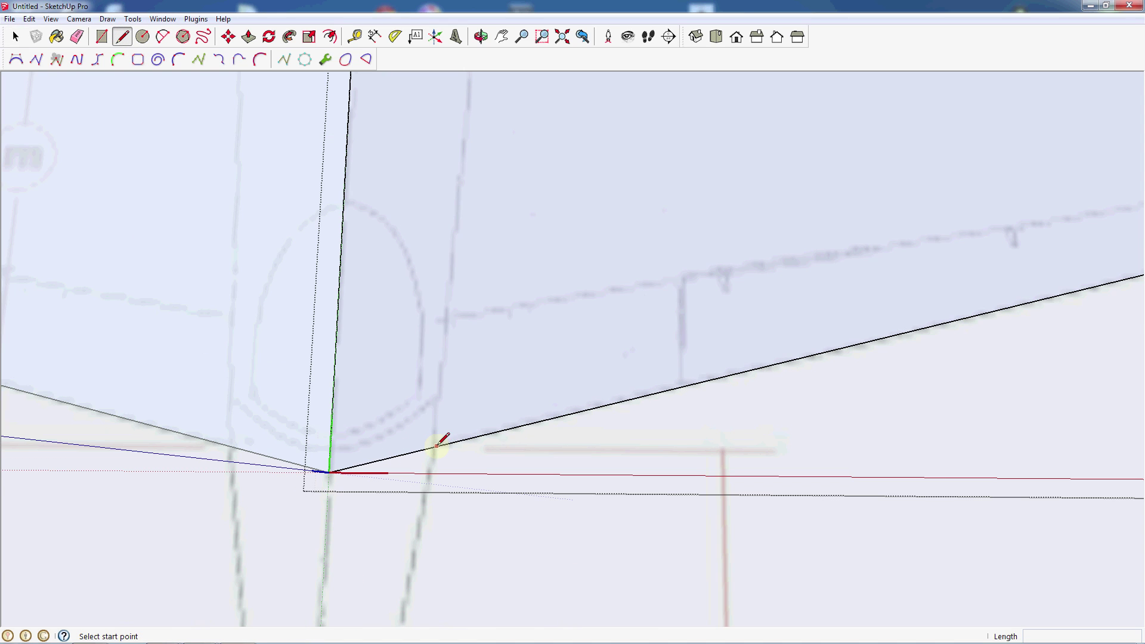
{"action": "left_click", "coordinate": [435, 446]}
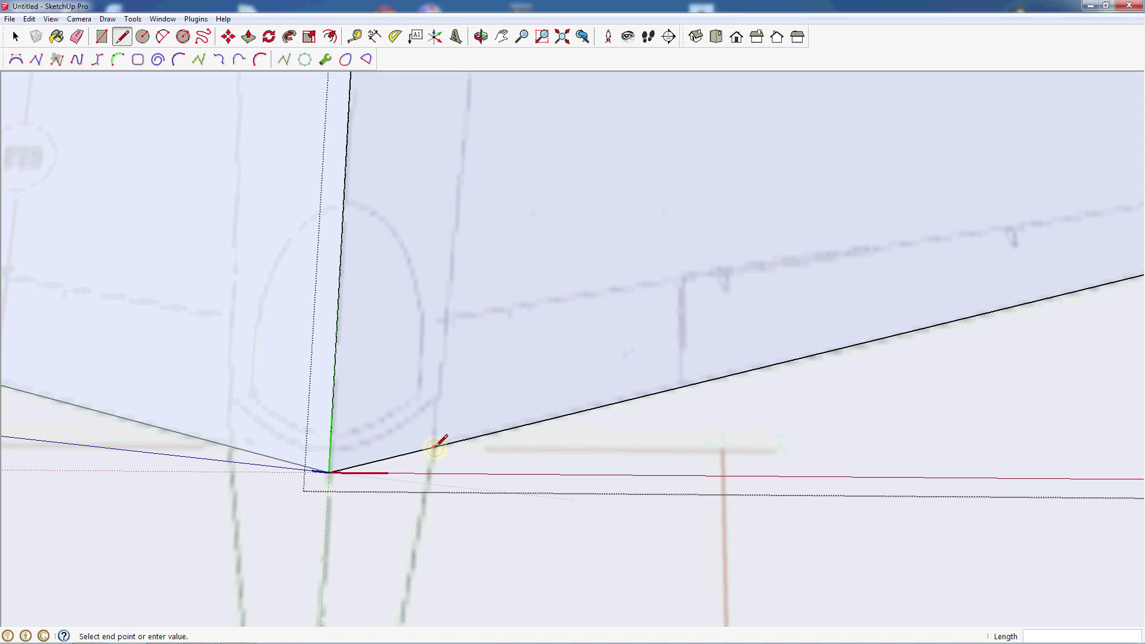
{"action": "left_click", "coordinate": [448, 319]}
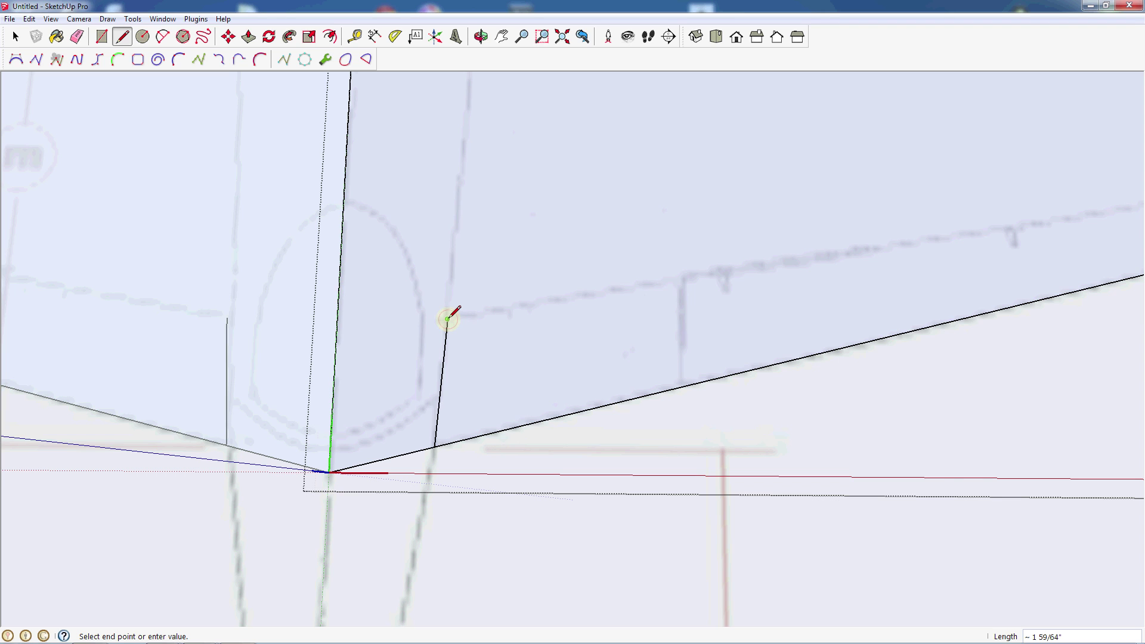
{"action": "scroll", "coordinate": [337, 517], "scroll_direction": "down", "scroll_amount": 2}
{"action": "scroll", "coordinate": [337, 517], "scroll_direction": "down", "scroll_amount": 2}
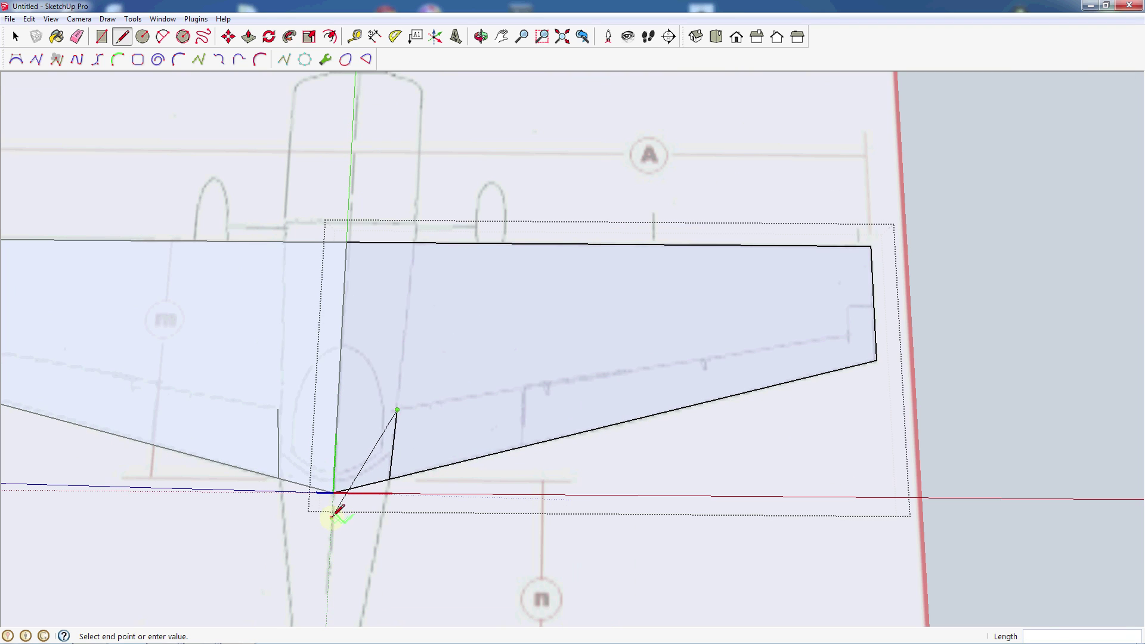
{"action": "scroll", "coordinate": [875, 337], "scroll_direction": "up", "scroll_amount": 4}
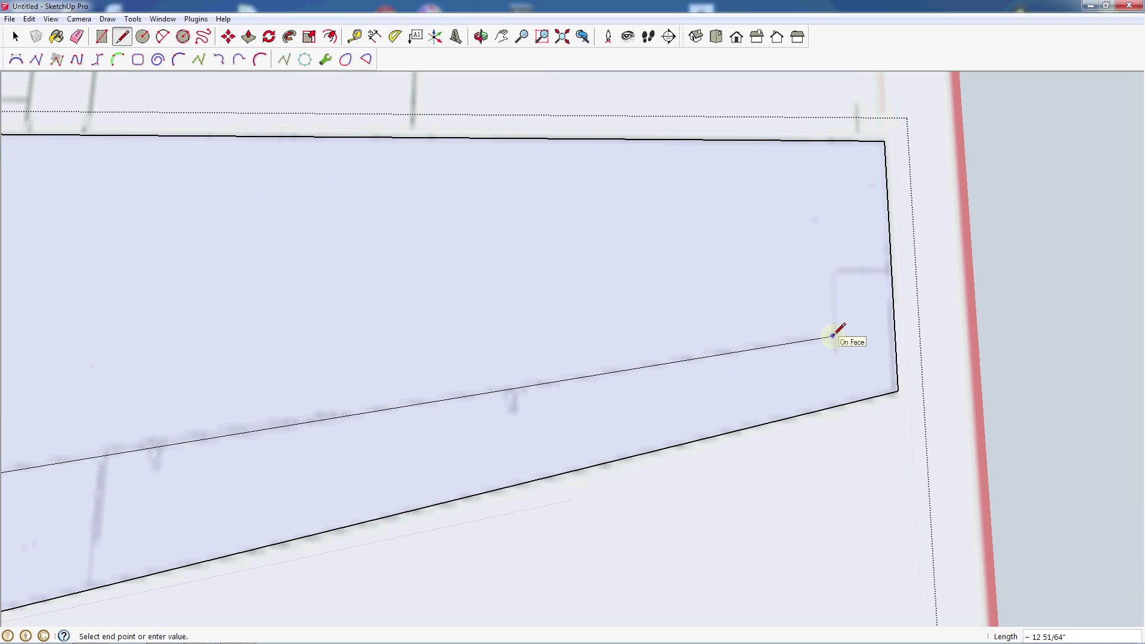
{"action": "left_click", "coordinate": [833, 336]}
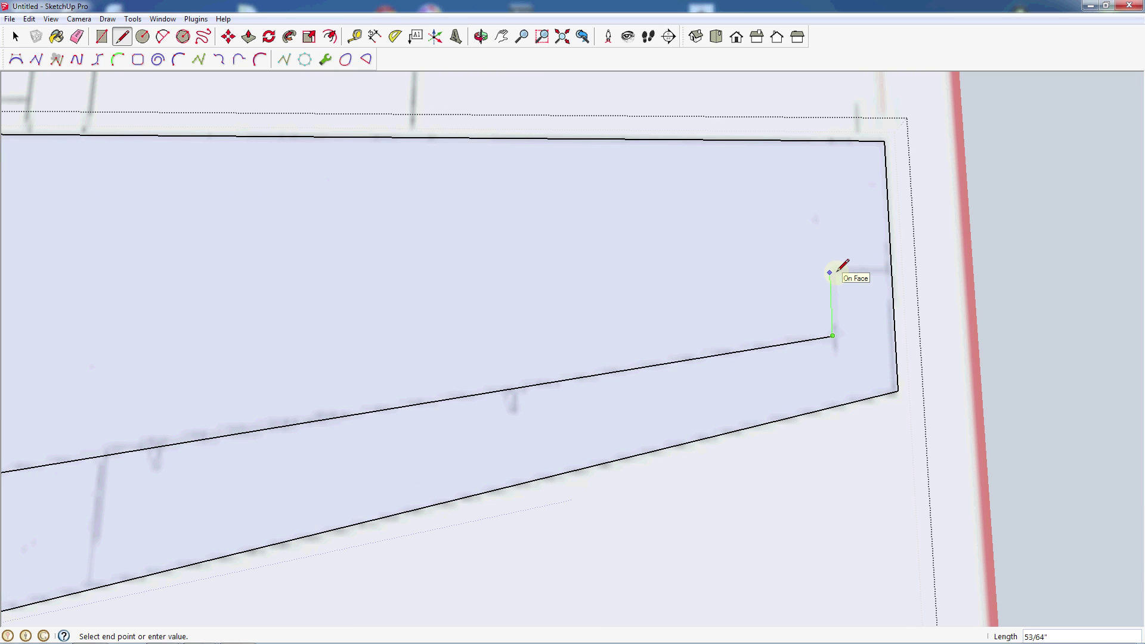
{"action": "left_click", "coordinate": [829, 271]}
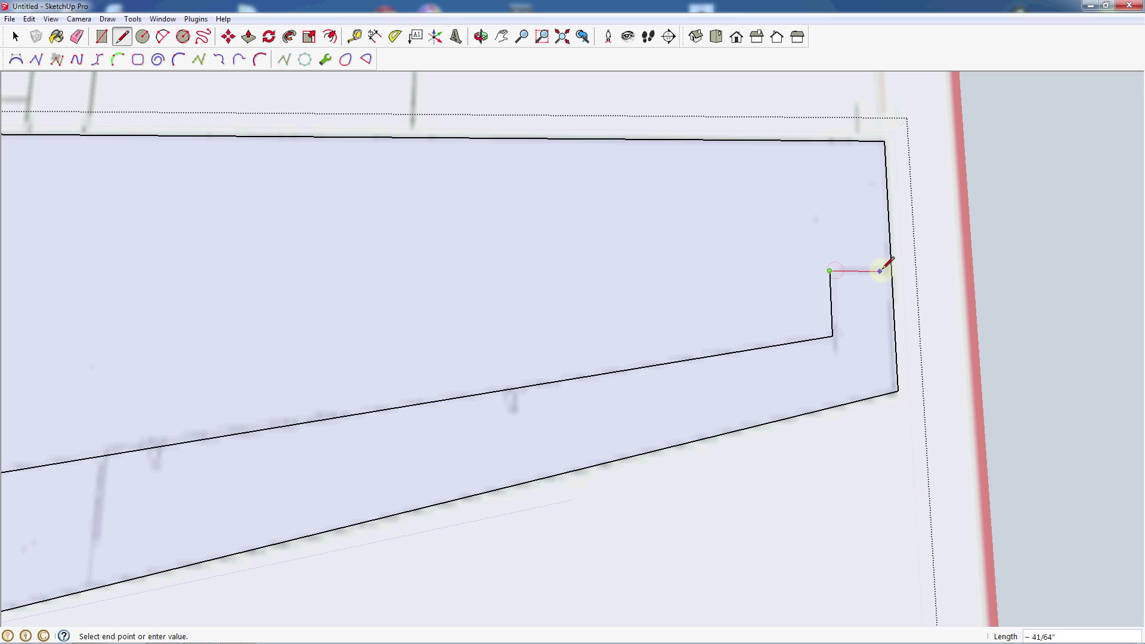
{"action": "left_click", "coordinate": [892, 271]}
{"action": "scroll", "coordinate": [859, 375], "scroll_direction": "down", "scroll_amount": 6}
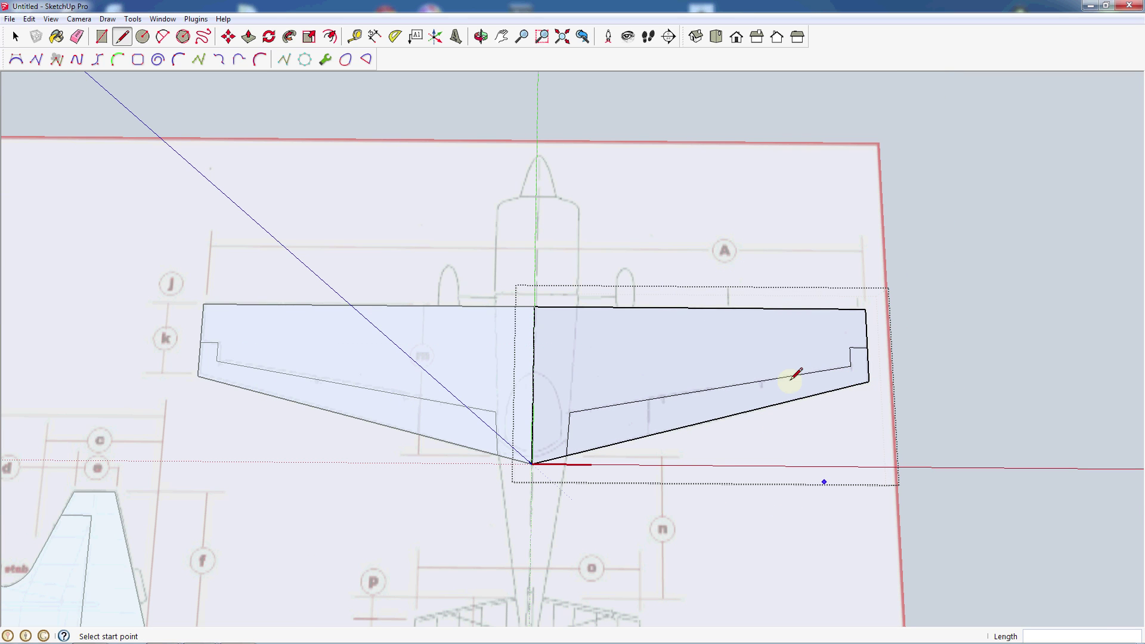
{"action": "key", "text": "space"}
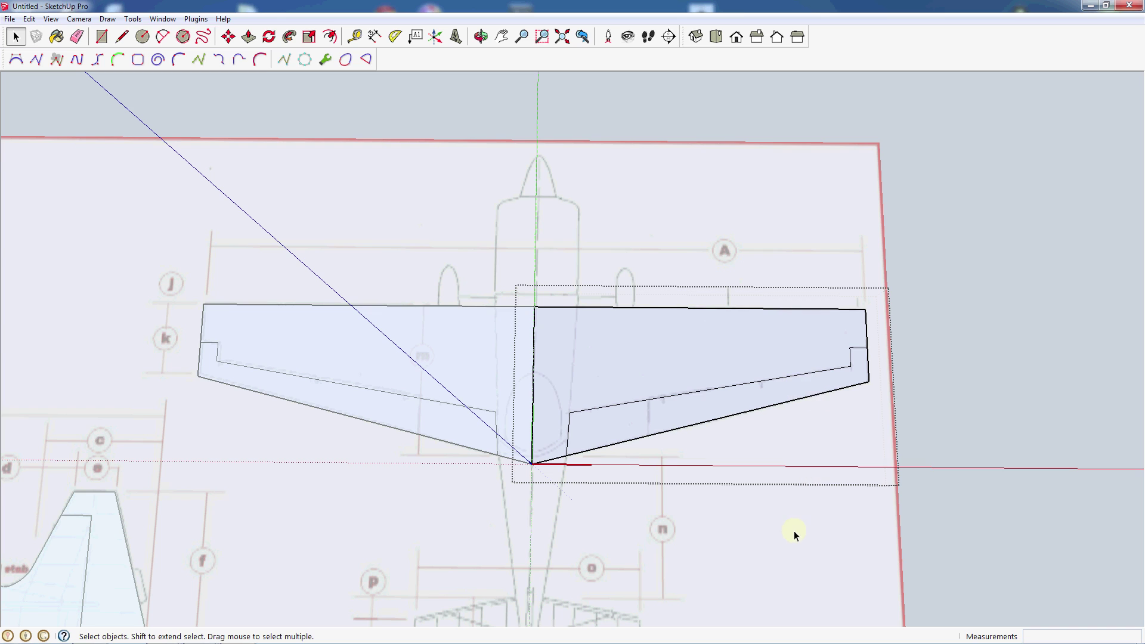
{"action": "left_click", "coordinate": [982, 524]}
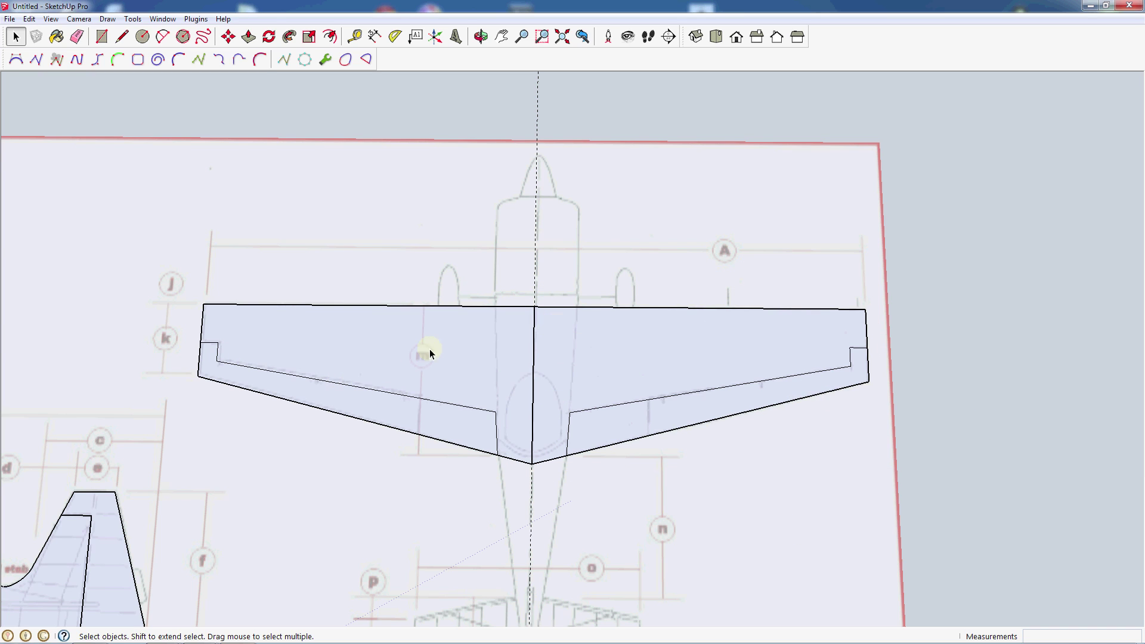
{"action": "scroll", "coordinate": [553, 405], "scroll_direction": "up", "scroll_amount": 2}
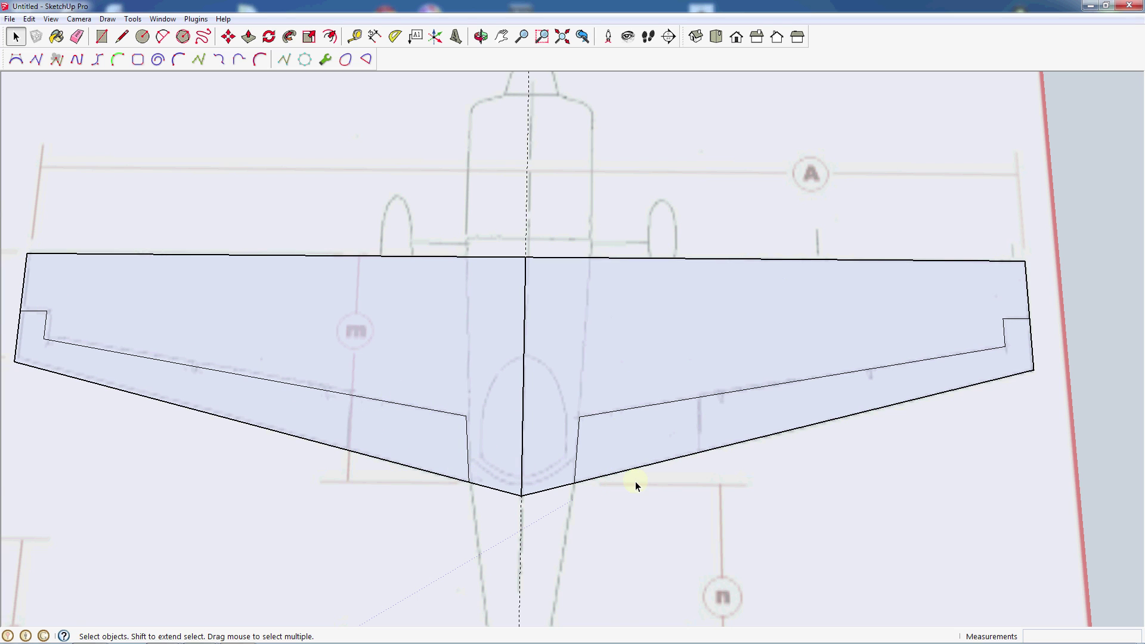
{"action": "scroll", "coordinate": [635, 481], "scroll_direction": "down", "scroll_amount": 1}
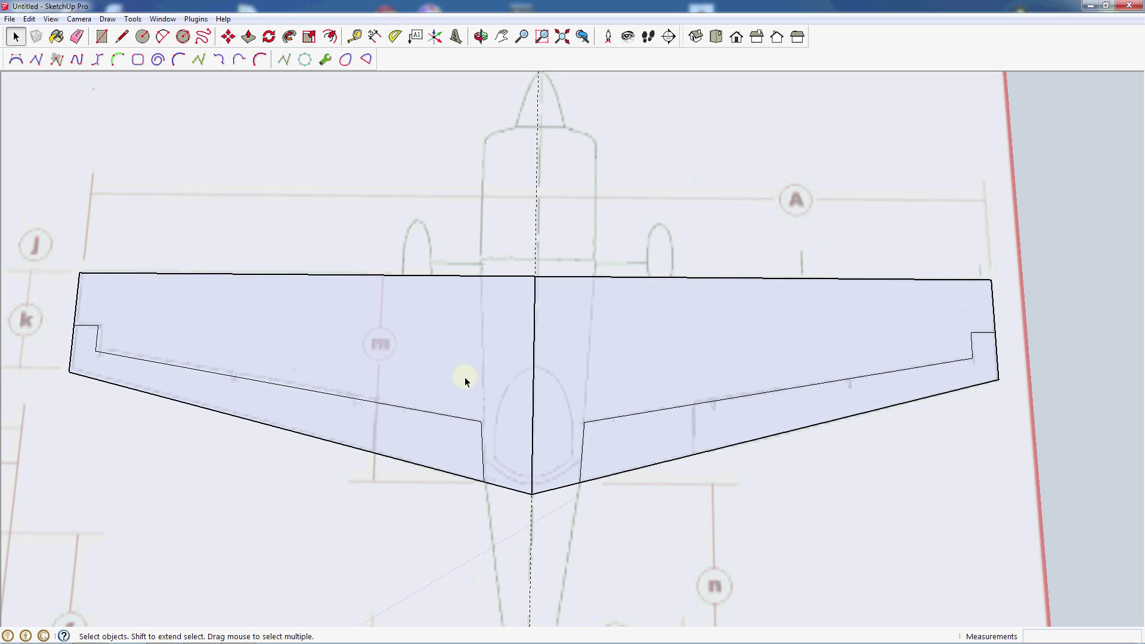
{"action": "scroll", "coordinate": [681, 538], "scroll_direction": "up", "scroll_amount": 1}
{"action": "scroll", "coordinate": [605, 566], "scroll_direction": "down", "scroll_amount": 1}
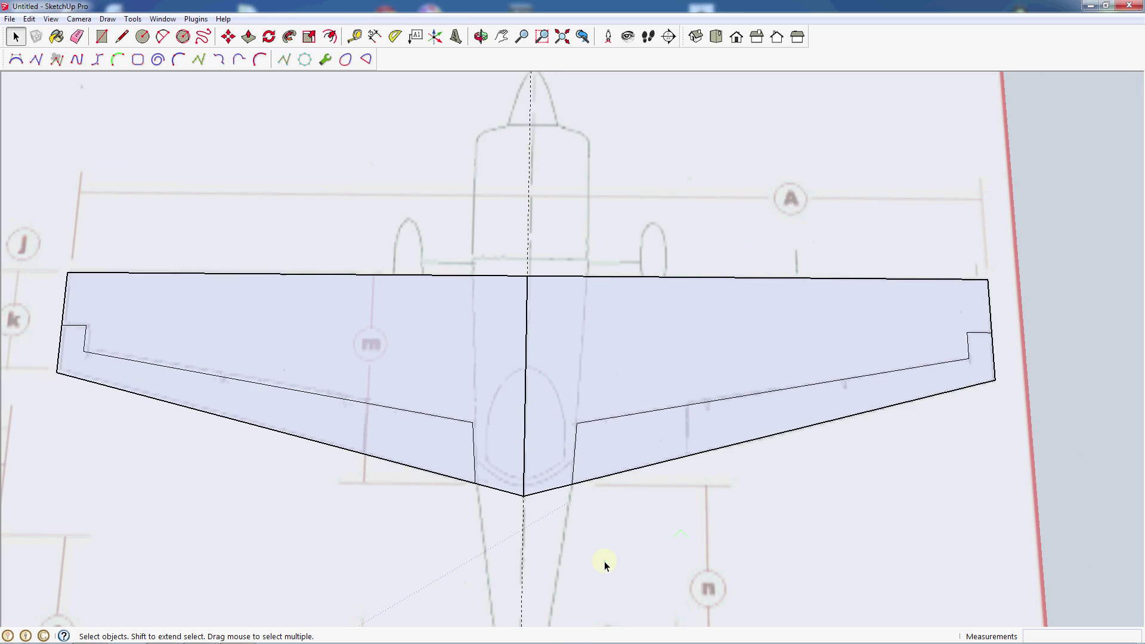
{"action": "scroll", "coordinate": [605, 565], "scroll_direction": "down", "scroll_amount": 1}
{"action": "scroll", "coordinate": [597, 316], "scroll_direction": "down", "scroll_amount": 1}
{"action": "scroll", "coordinate": [550, 180], "scroll_direction": "down", "scroll_amount": 1}
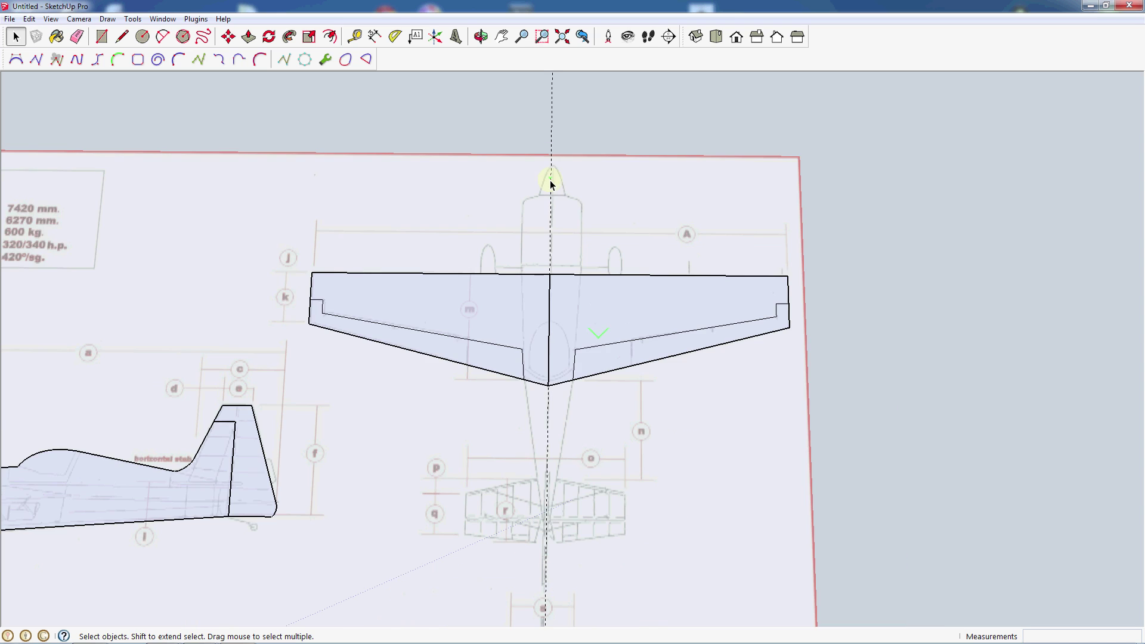
{"action": "scroll", "coordinate": [581, 569], "scroll_direction": "up", "scroll_amount": 1}
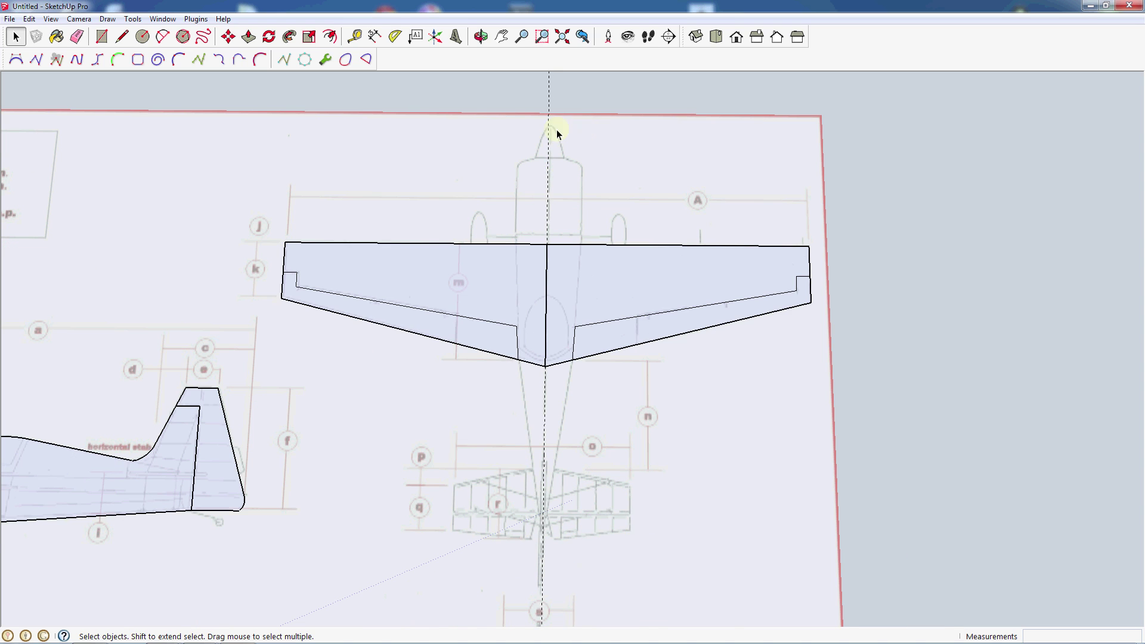
{"action": "scroll", "coordinate": [546, 157], "scroll_direction": "up", "scroll_amount": 2}
{"action": "scroll", "coordinate": [546, 156], "scroll_direction": "up", "scroll_amount": 1}
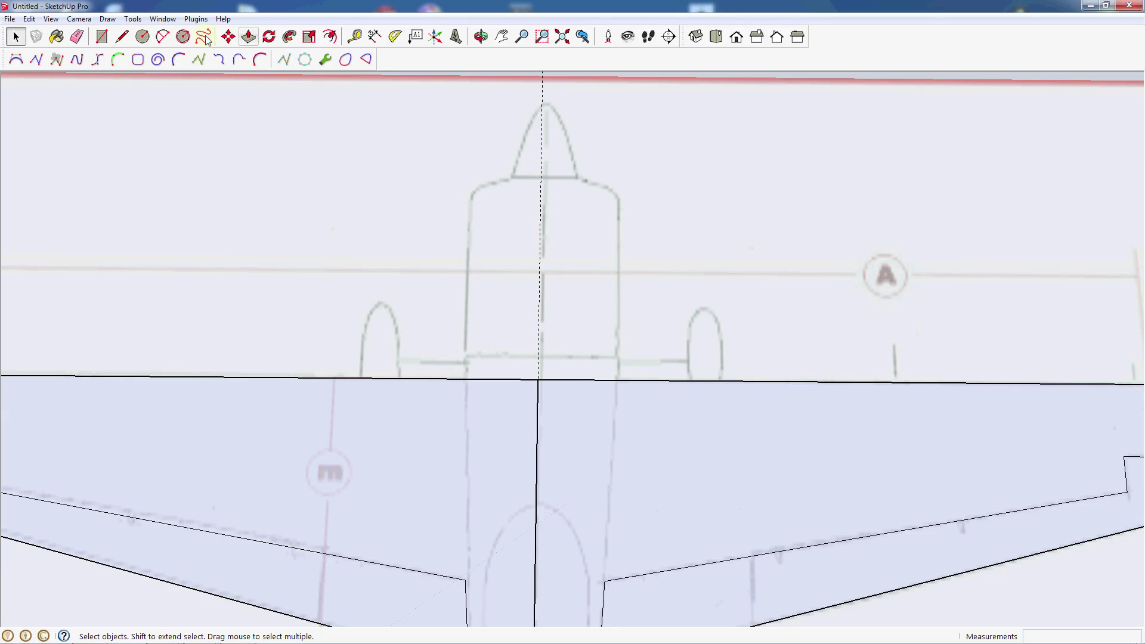
Draw the fuselage centreline, front edge and right side edge above the wing.
{"action": "left_click", "coordinate": [122, 37]}
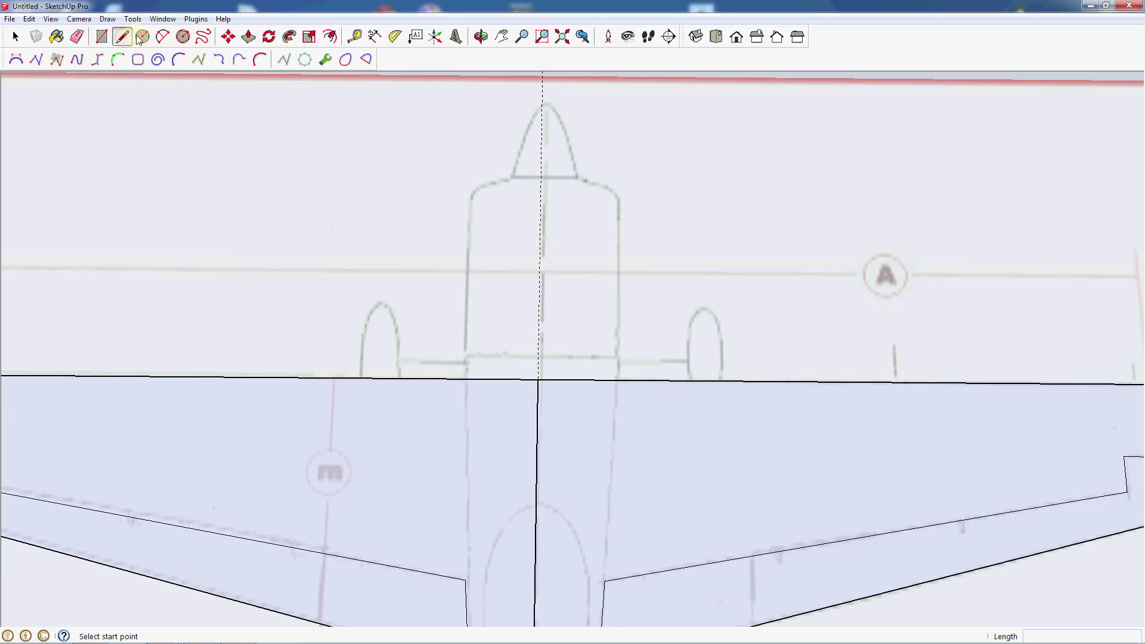
{"action": "left_click", "coordinate": [539, 379]}
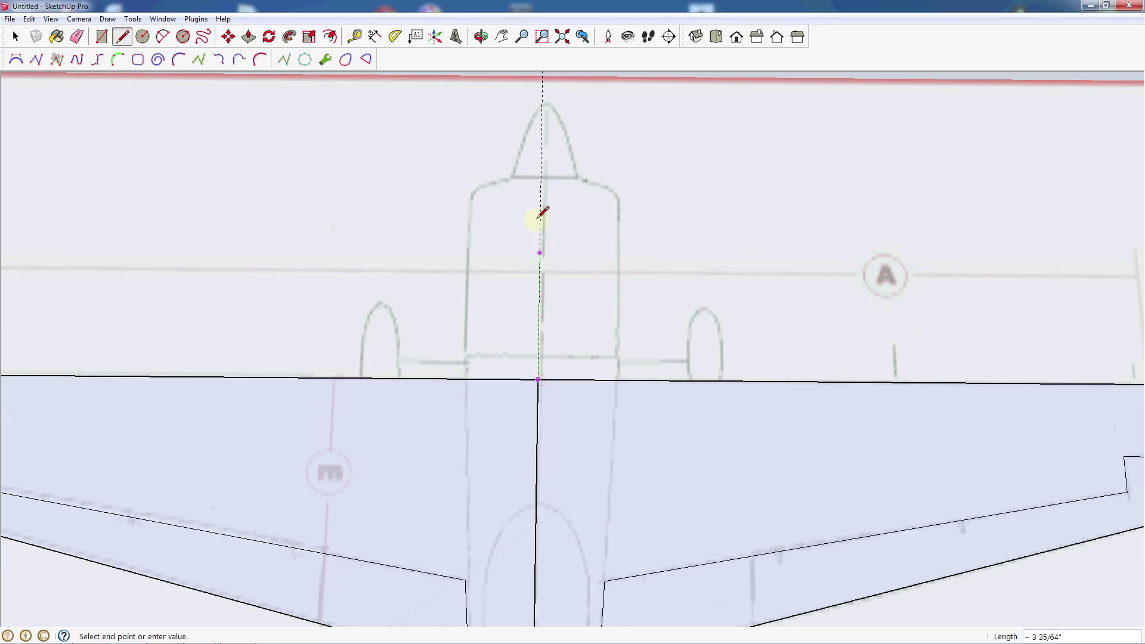
{"action": "left_click", "coordinate": [541, 176]}
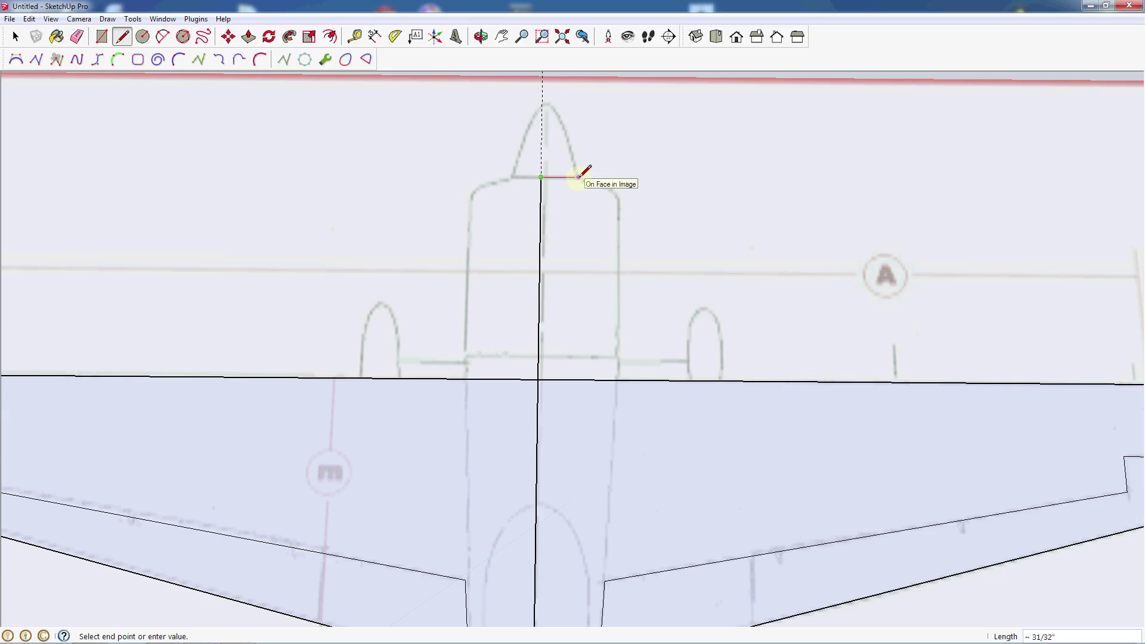
{"action": "left_click", "coordinate": [579, 177]}
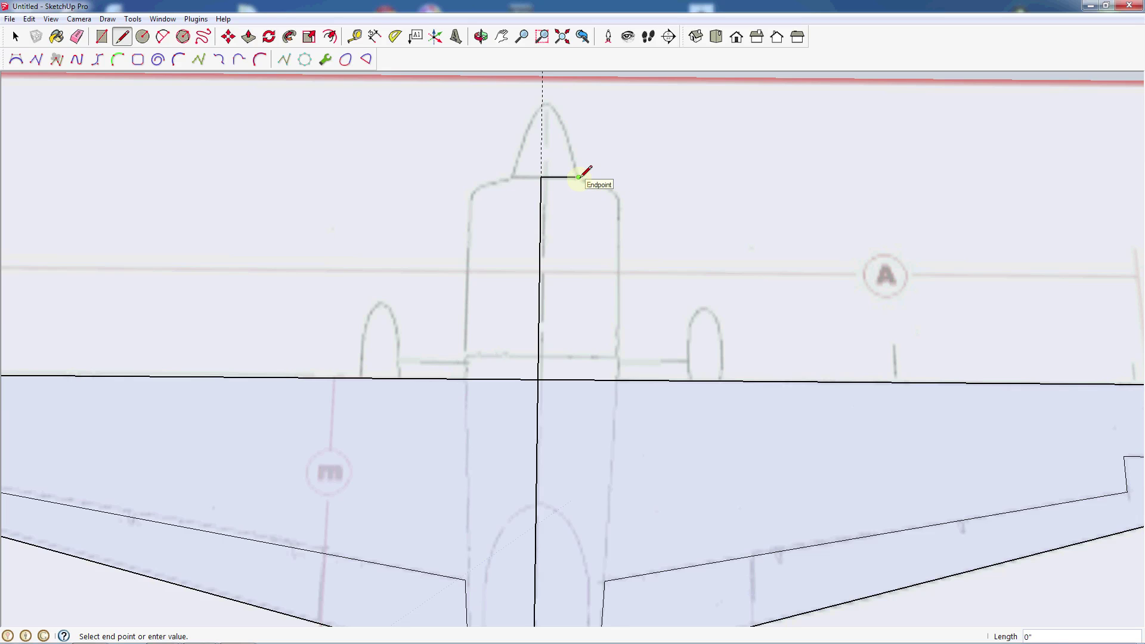
{"action": "key", "text": "Escape"}
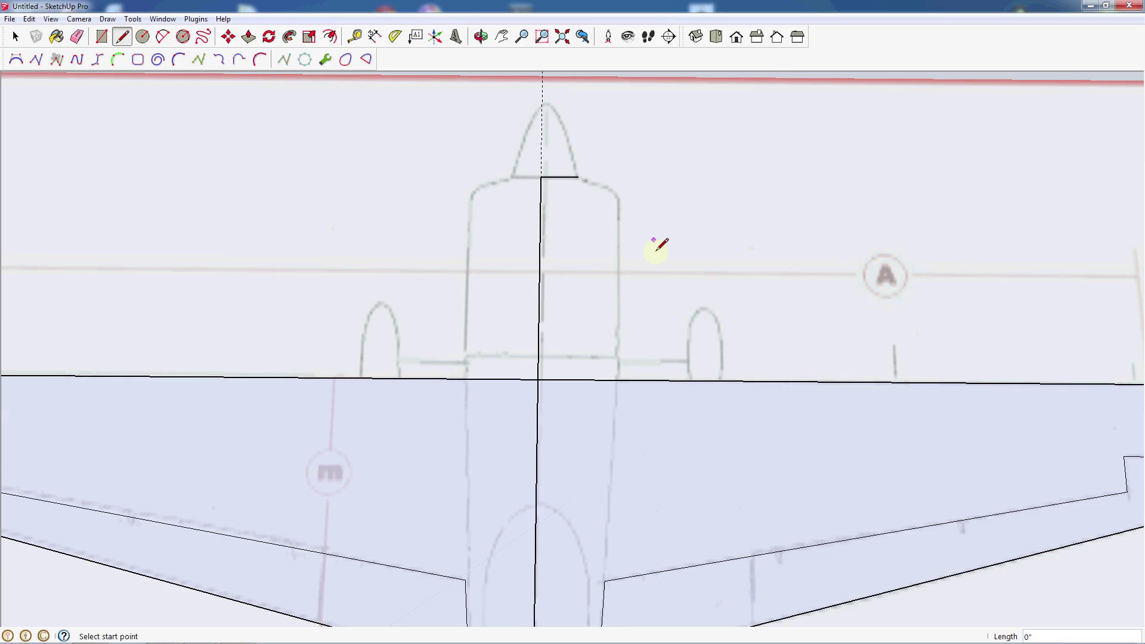
{"action": "left_click", "coordinate": [617, 379]}
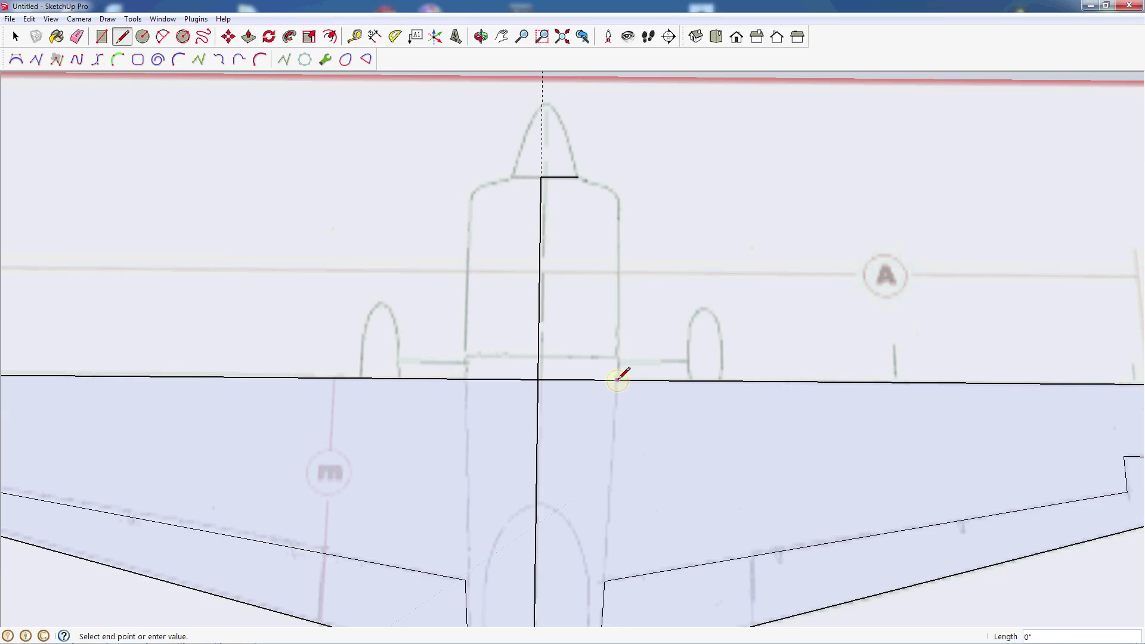
{"action": "left_click", "coordinate": [617, 198]}
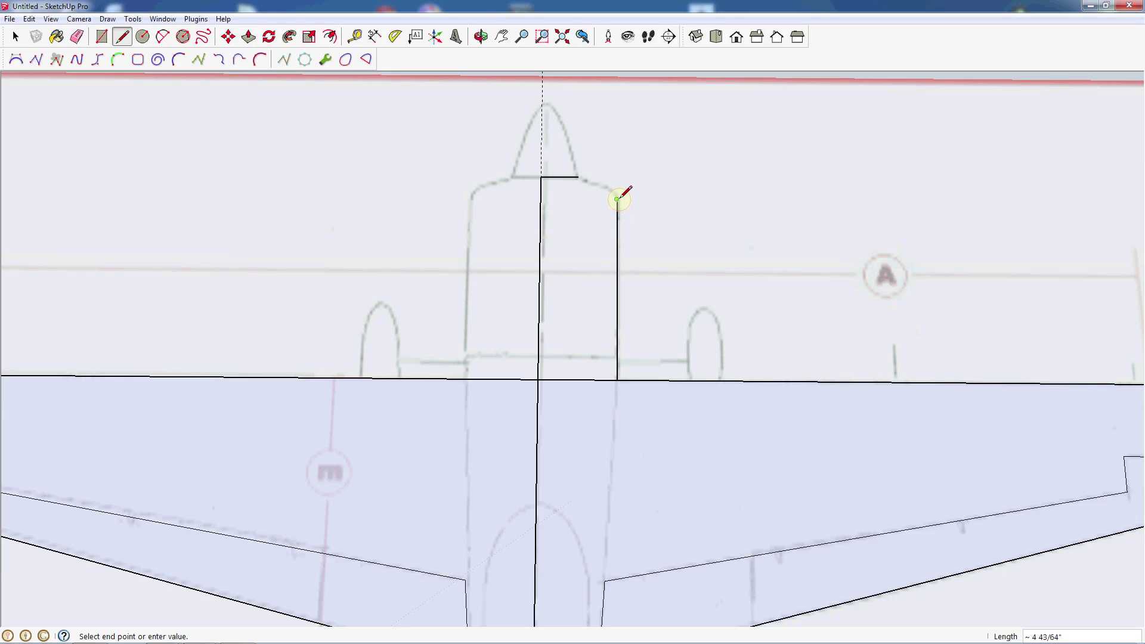
{"action": "key", "text": "Escape"}
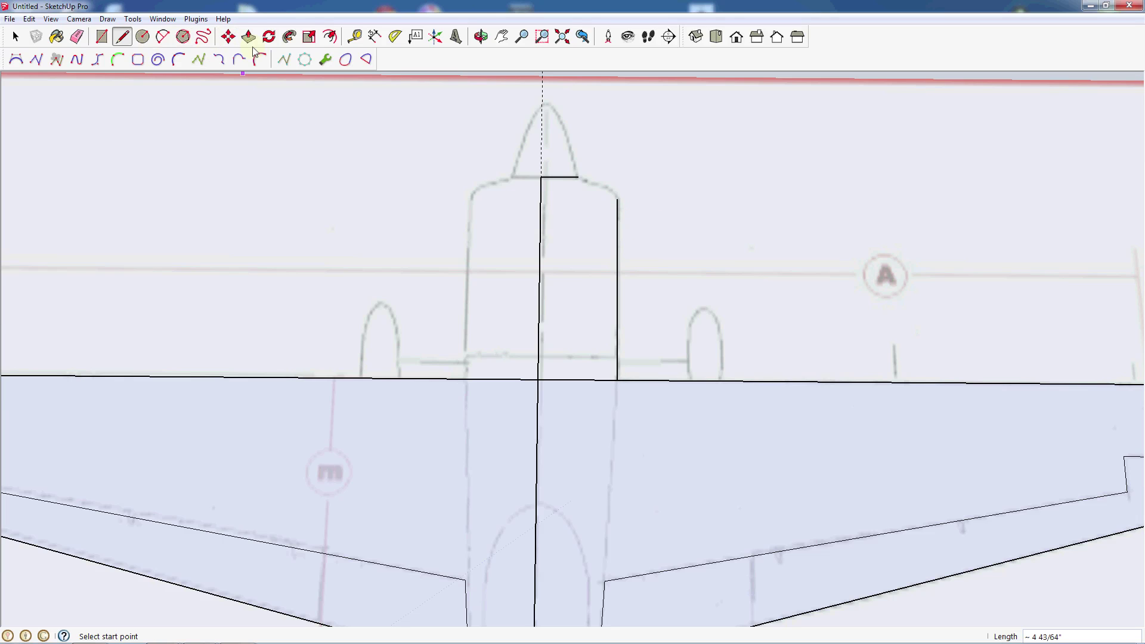
Round the fuselage's front-right corner with an arc between the front and side edges.
{"action": "left_click", "coordinate": [163, 37]}
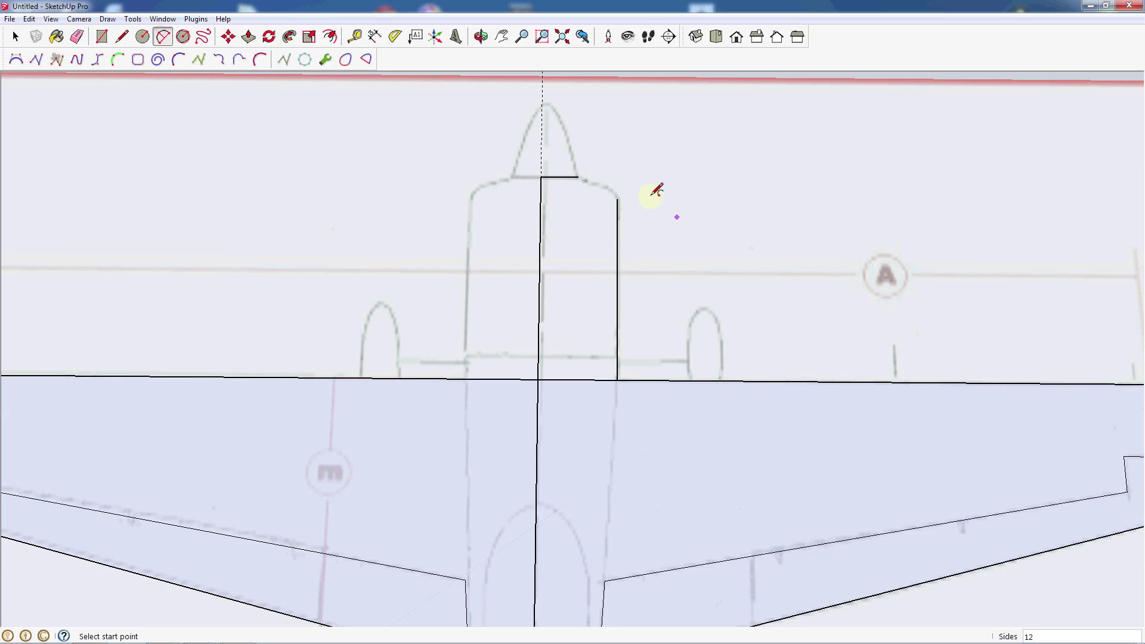
{"action": "left_click", "coordinate": [578, 177]}
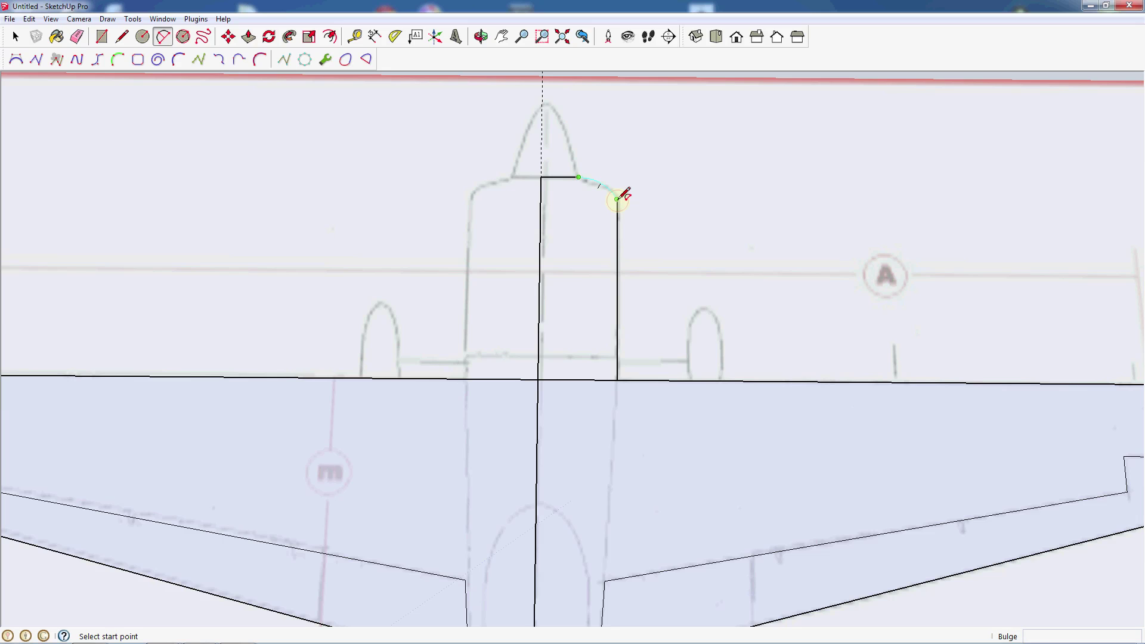
{"action": "left_click", "coordinate": [617, 199]}
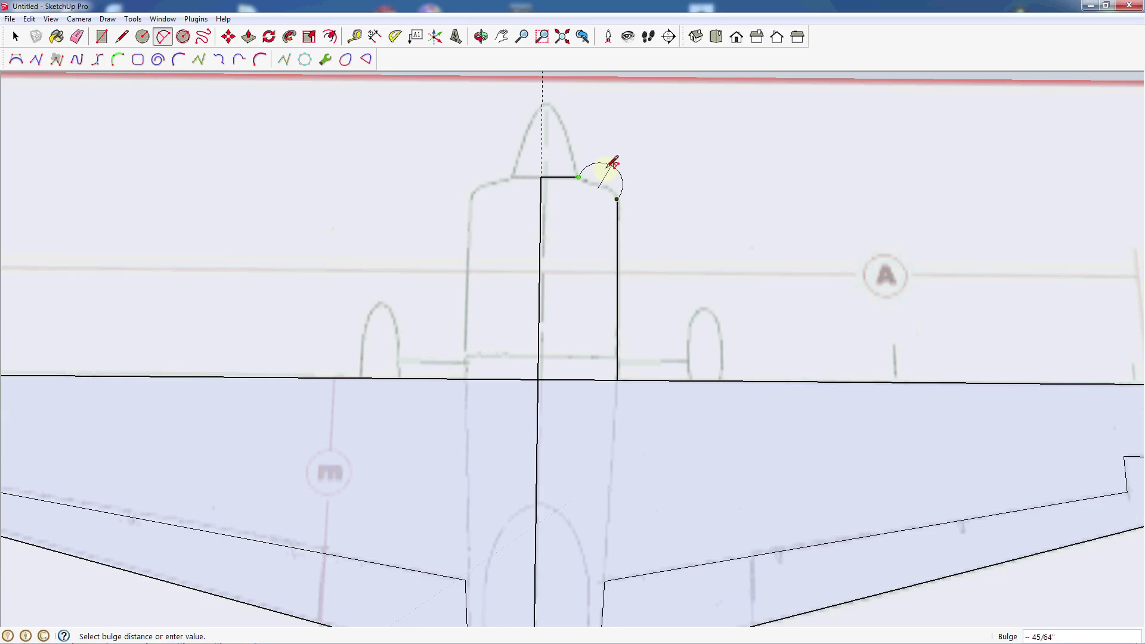
{"action": "left_click", "coordinate": [607, 179]}
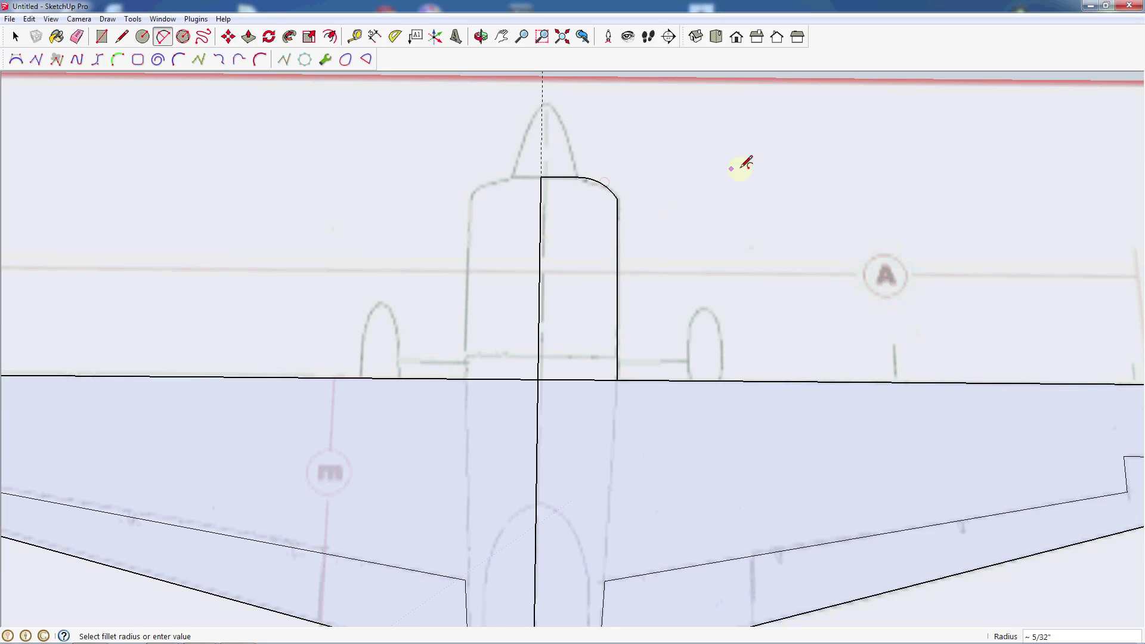
{"action": "scroll", "coordinate": [695, 241], "scroll_direction": "down", "scroll_amount": 2}
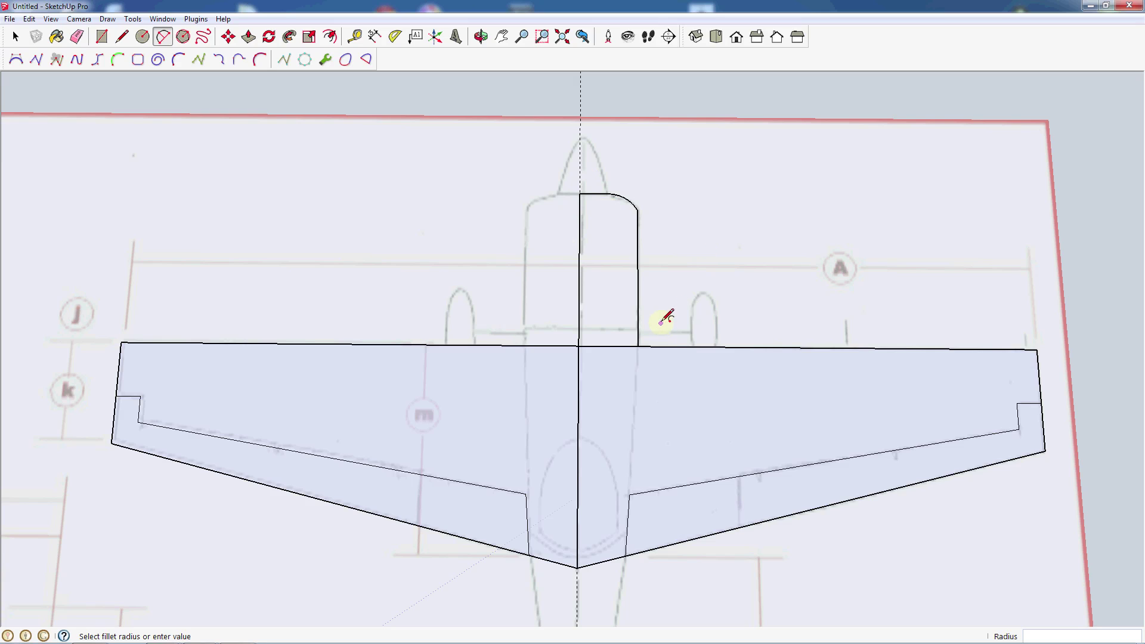
{"action": "key", "text": "space"}
{"action": "scroll", "coordinate": [642, 238], "scroll_direction": "up", "scroll_amount": 2}
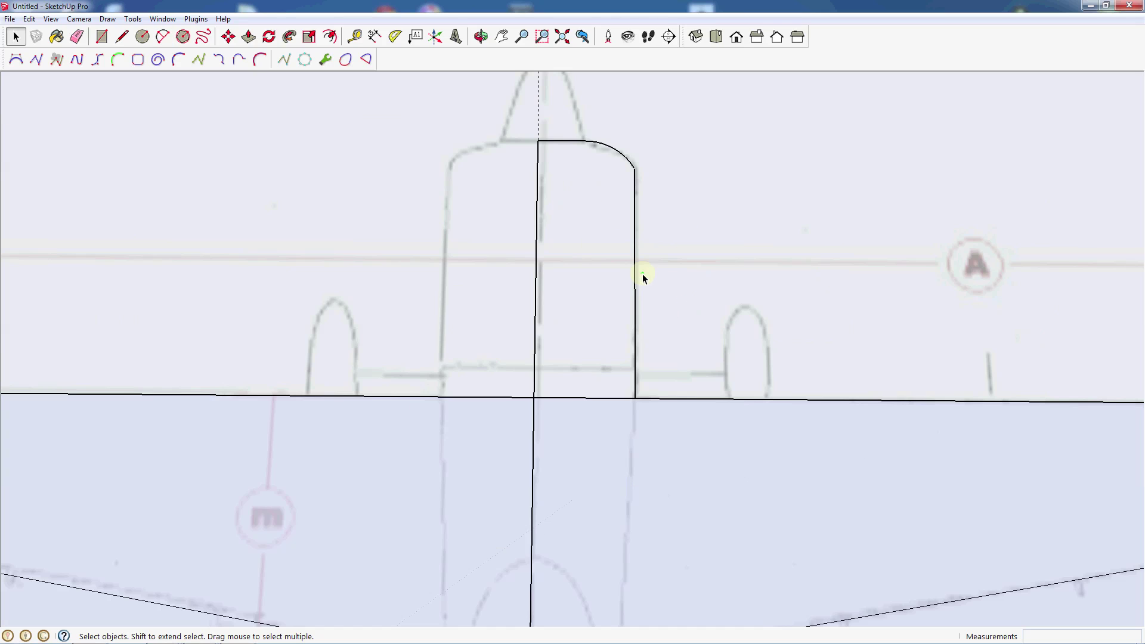
Close the fuselage outline along the wing edge and select the new face.
{"action": "left_click", "coordinate": [121, 36]}
{"action": "left_click", "coordinate": [635, 398]}
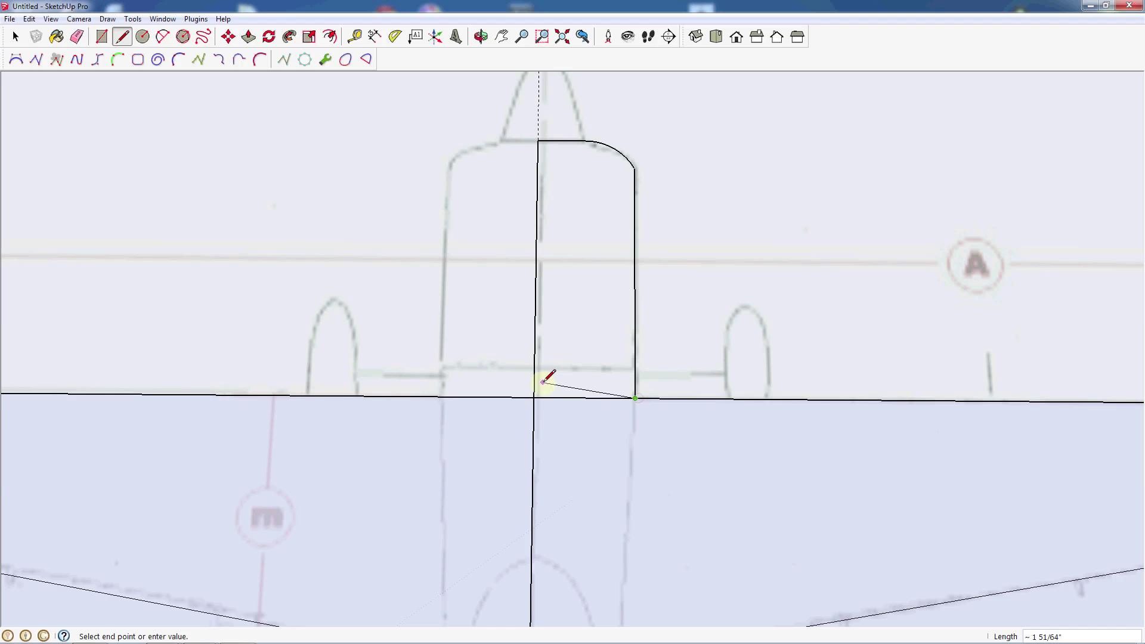
{"action": "left_click", "coordinate": [534, 397]}
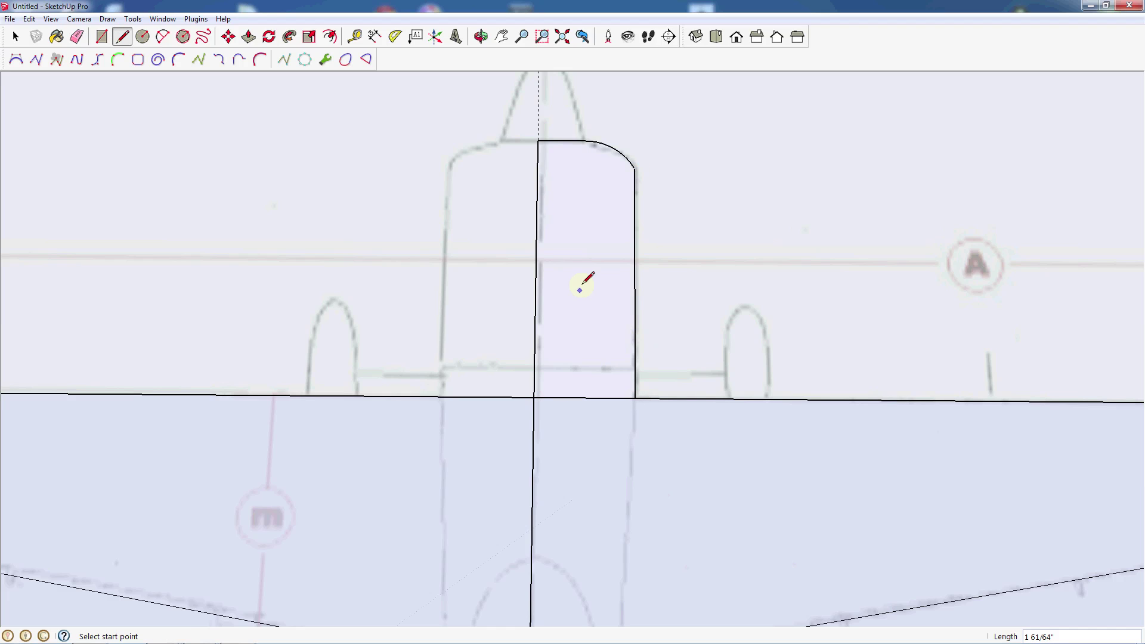
{"action": "key", "text": "space"}
{"action": "left_click", "coordinate": [592, 251]}
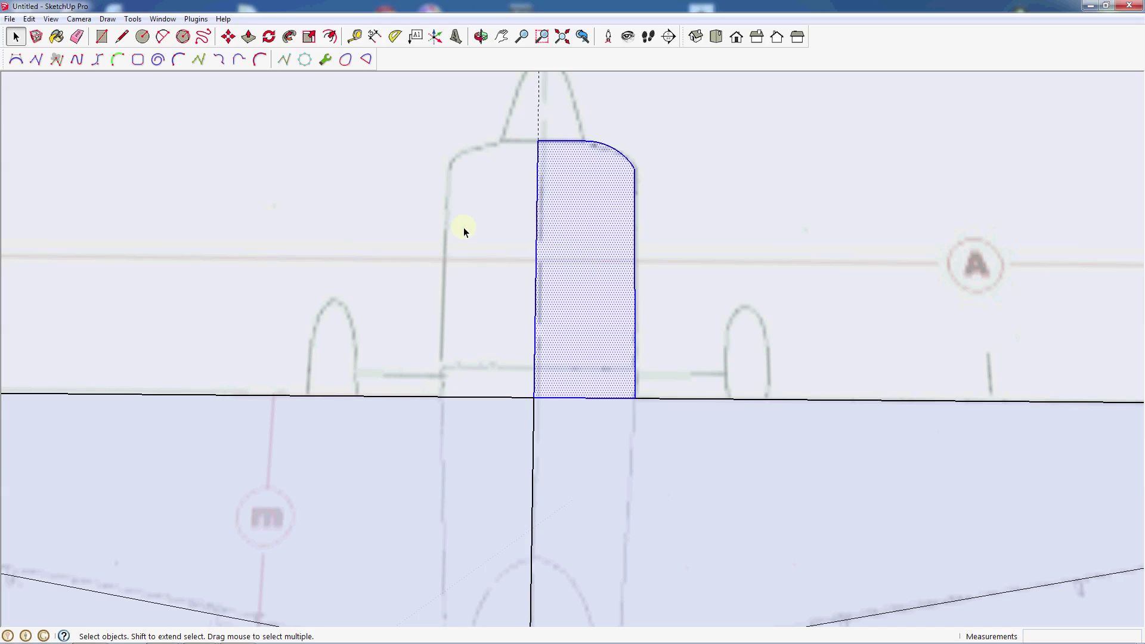
Copy the front fuselage half to the left and mirror the copy left to right.
{"action": "scroll", "coordinate": [464, 228], "scroll_direction": "down", "scroll_amount": 4}
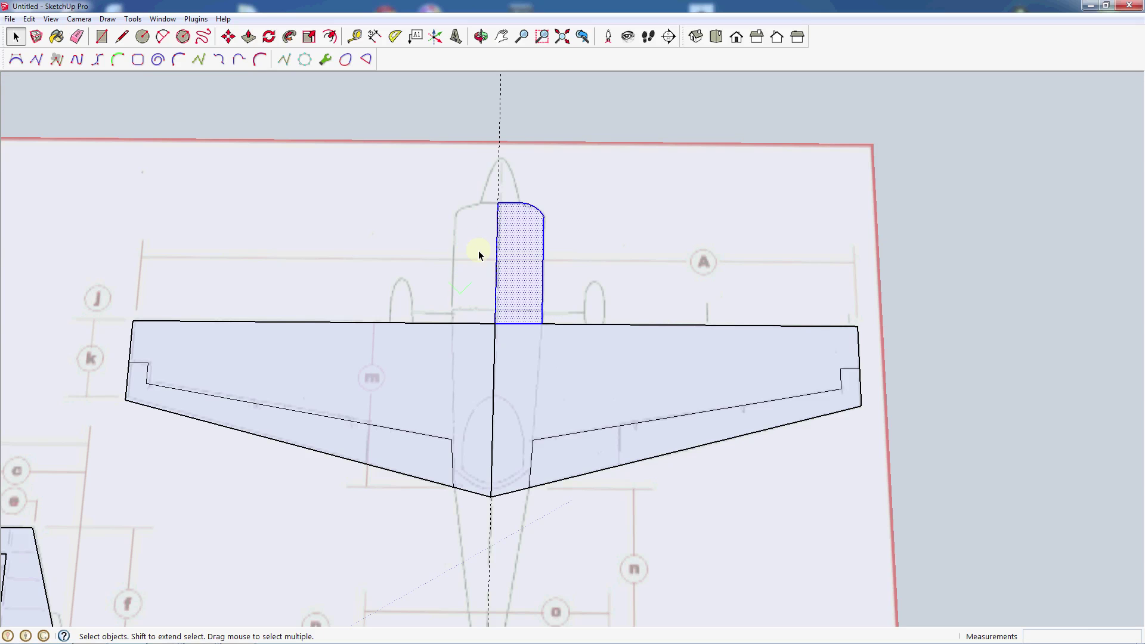
{"action": "scroll", "coordinate": [509, 234], "scroll_direction": "up", "scroll_amount": 4}
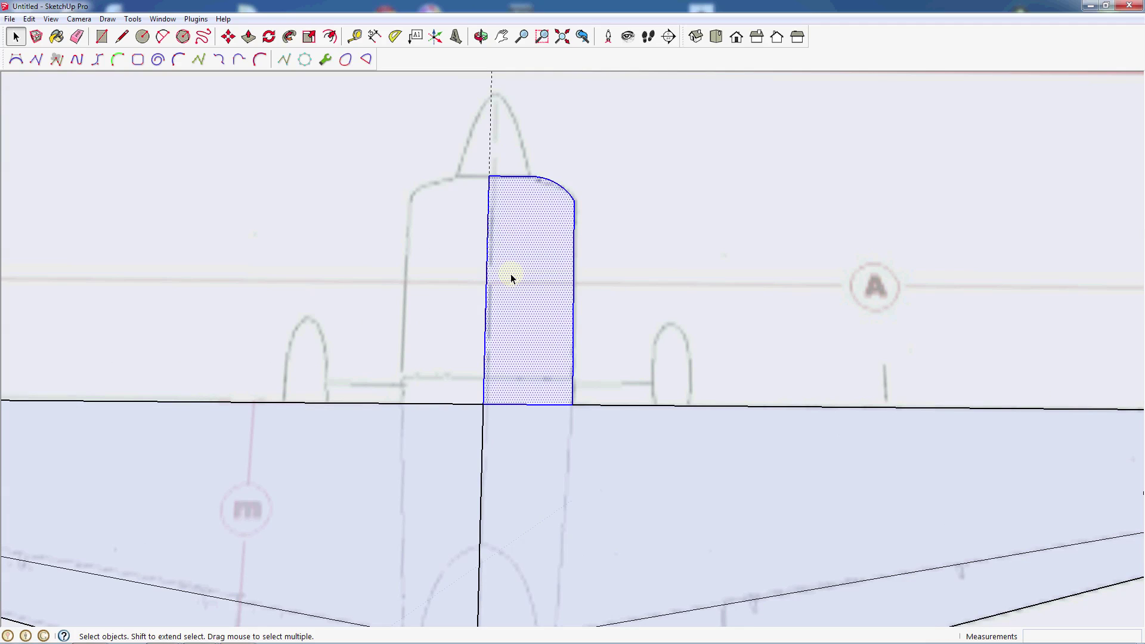
{"action": "key", "text": "m"}
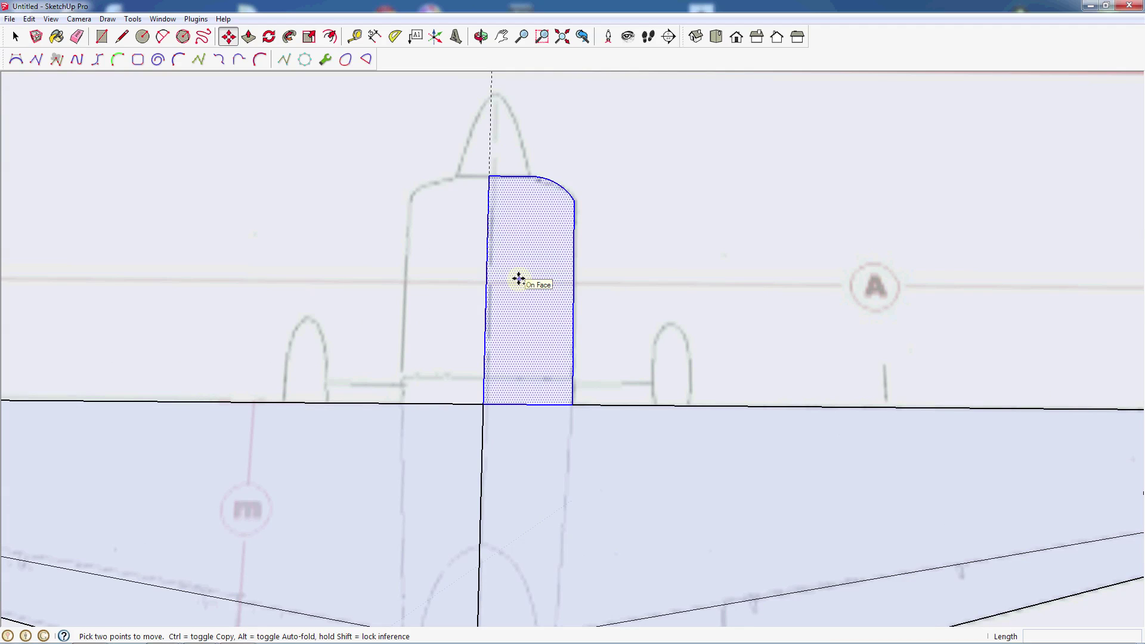
{"action": "left_click", "coordinate": [519, 279]}
{"action": "key", "text": "ctrl"}
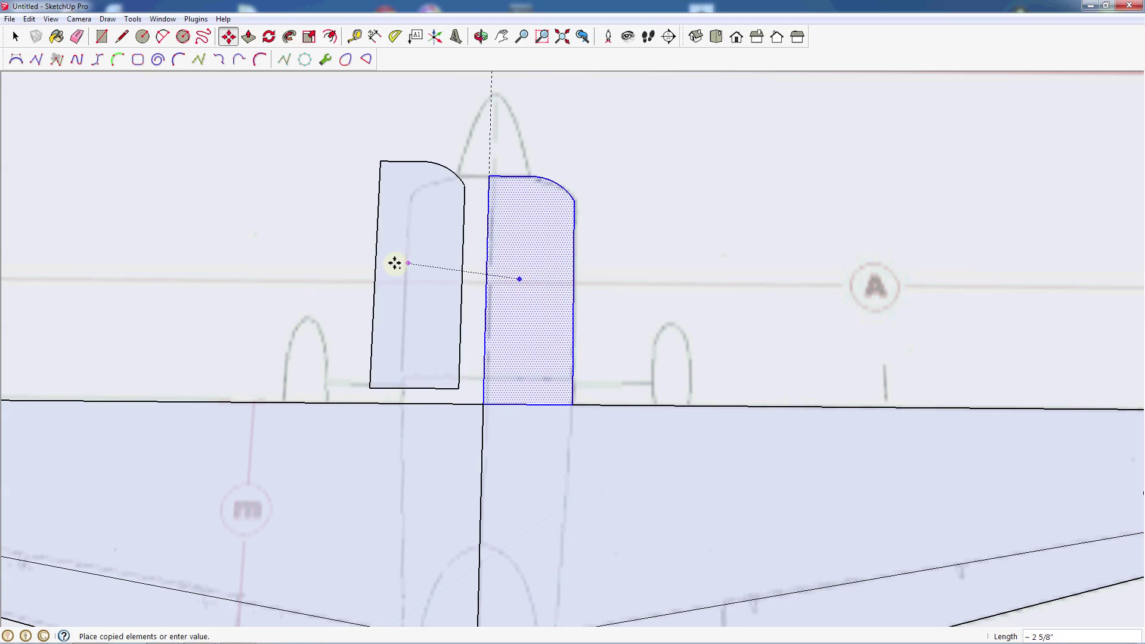
{"action": "left_click", "coordinate": [386, 270]}
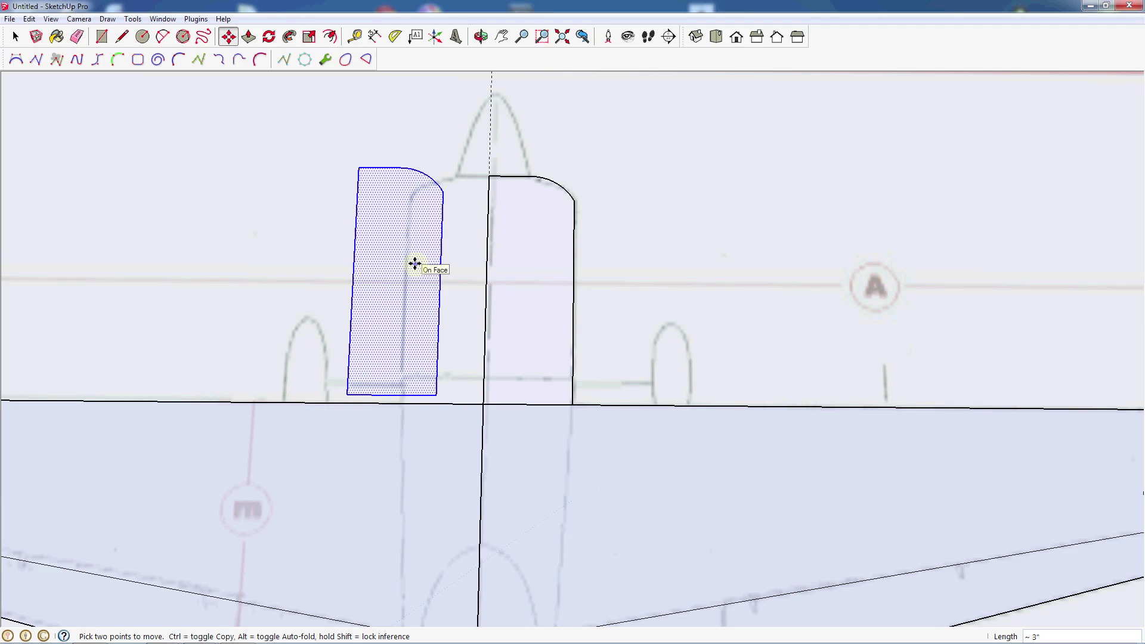
{"action": "key", "text": "s"}
{"action": "left_click_drag", "start_coordinate": [440, 279], "coordinate": [353, 276]}
Join the mirrored half to the original at the centreline and delete the dividing edge.
{"action": "key", "text": "m"}
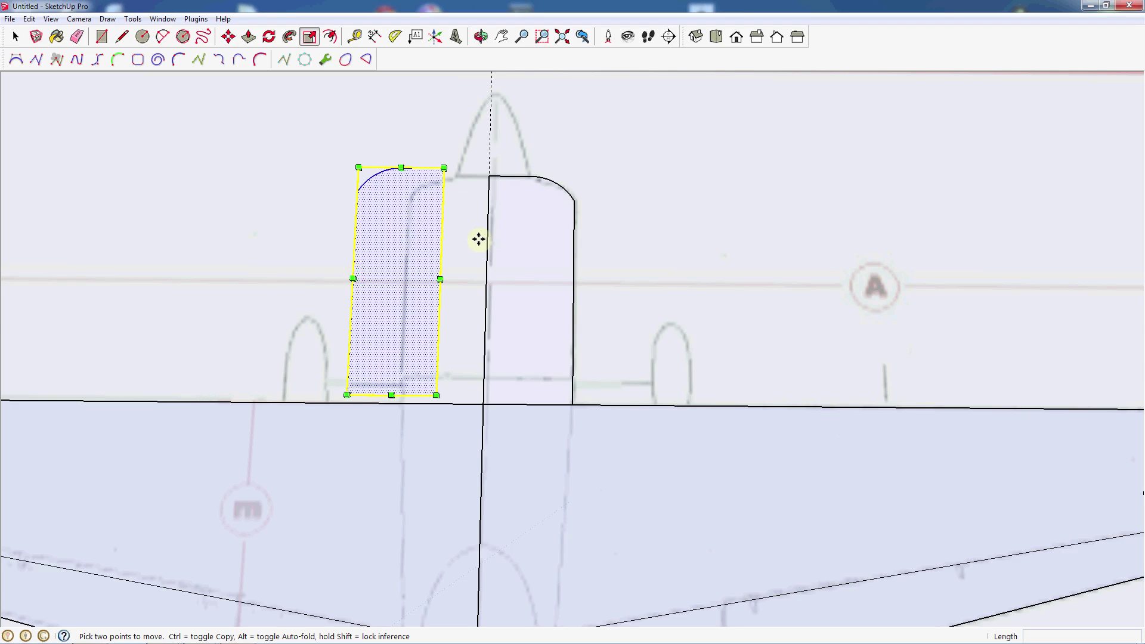
{"action": "left_click", "coordinate": [444, 168]}
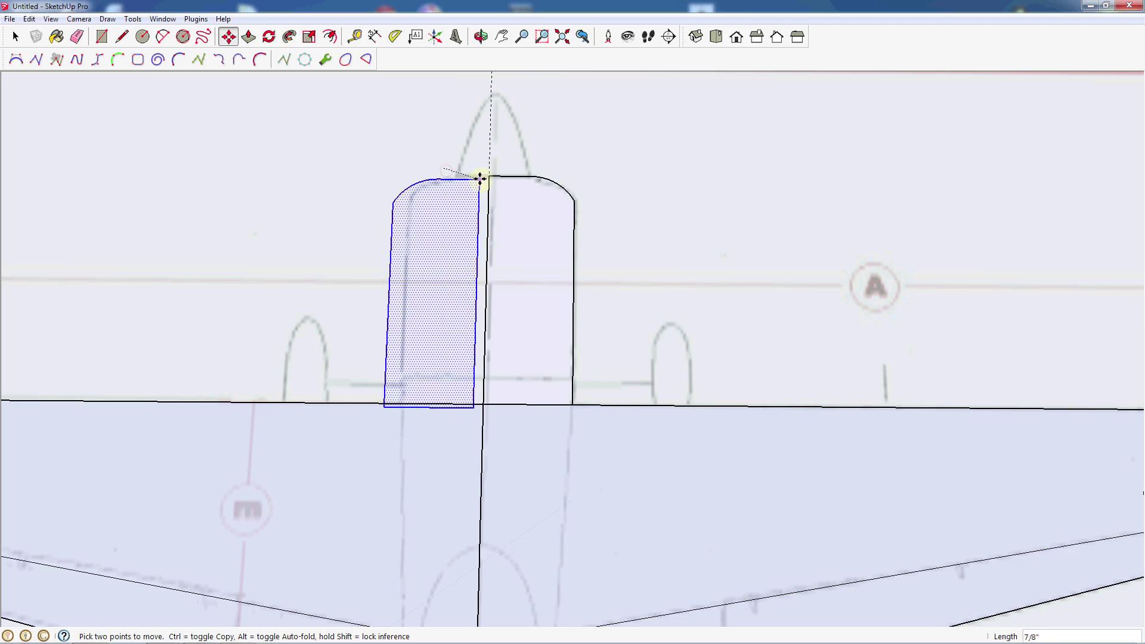
{"action": "left_click", "coordinate": [487, 176]}
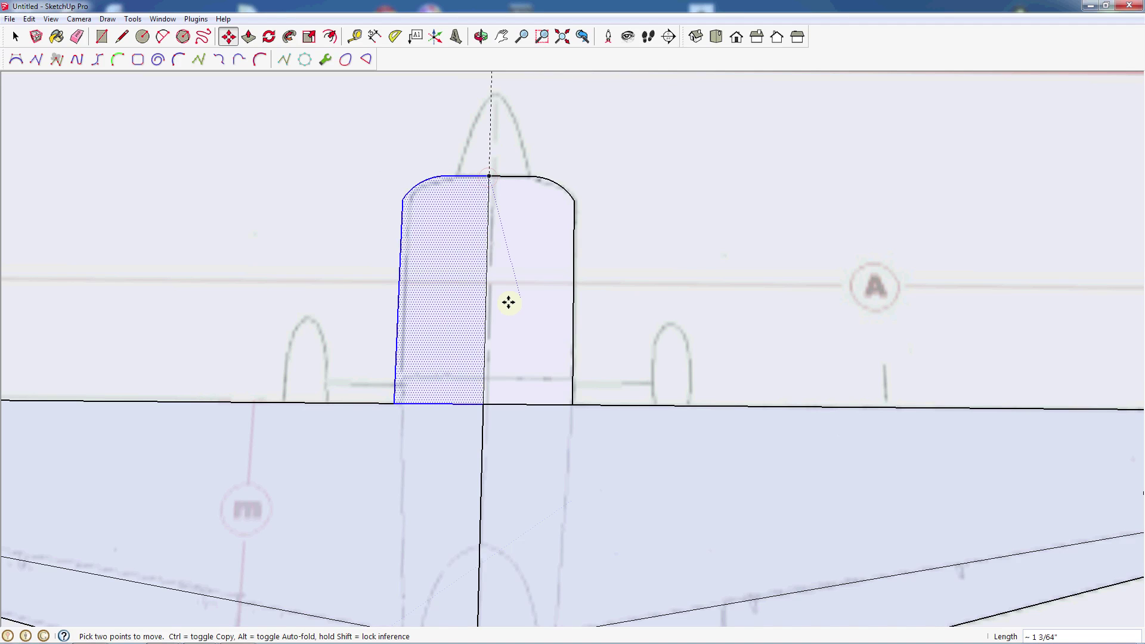
{"action": "key", "text": "space"}
{"action": "left_click", "coordinate": [487, 273]}
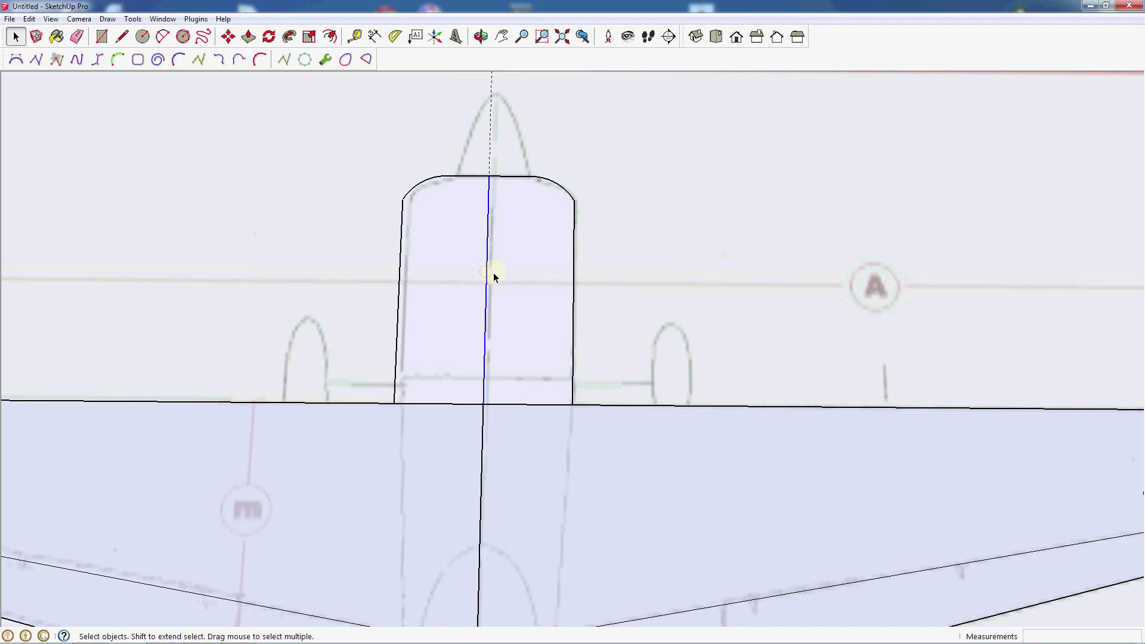
{"action": "key", "text": "Delete"}
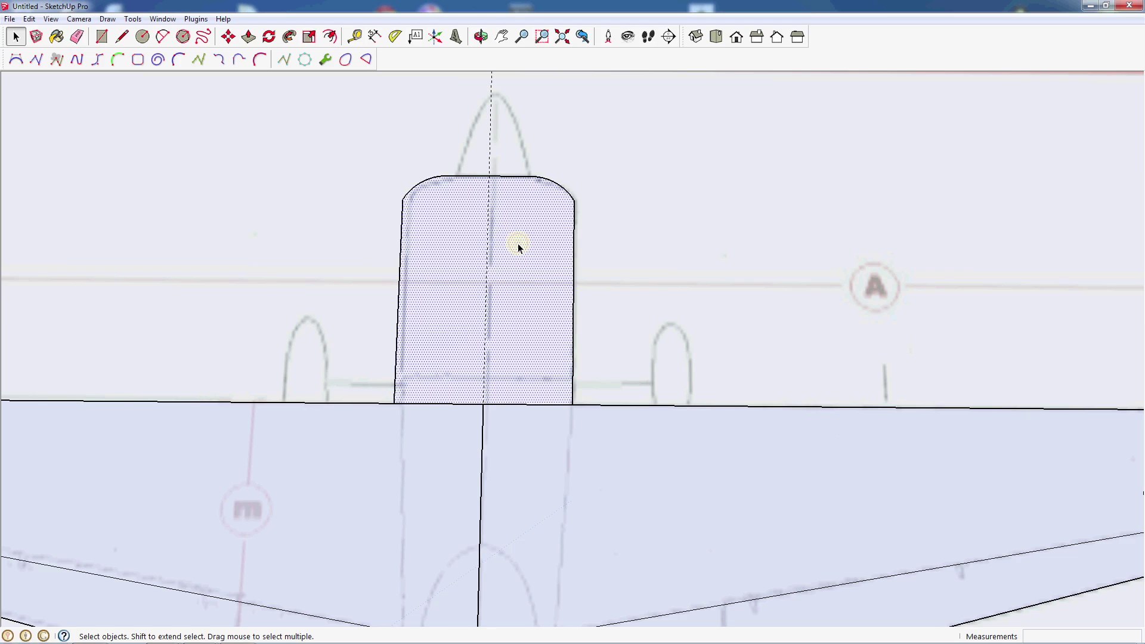
{"action": "left_click", "coordinate": [518, 244]}
{"action": "scroll", "coordinate": [567, 179], "scroll_direction": "down", "scroll_amount": 2}
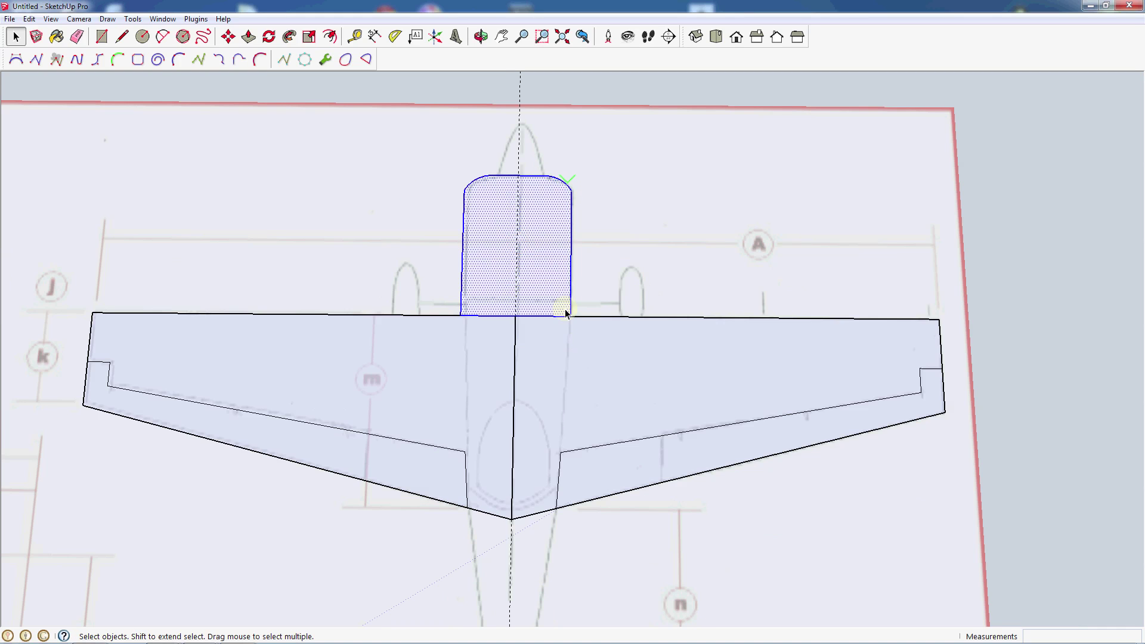
{"action": "left_click", "coordinate": [717, 36]}
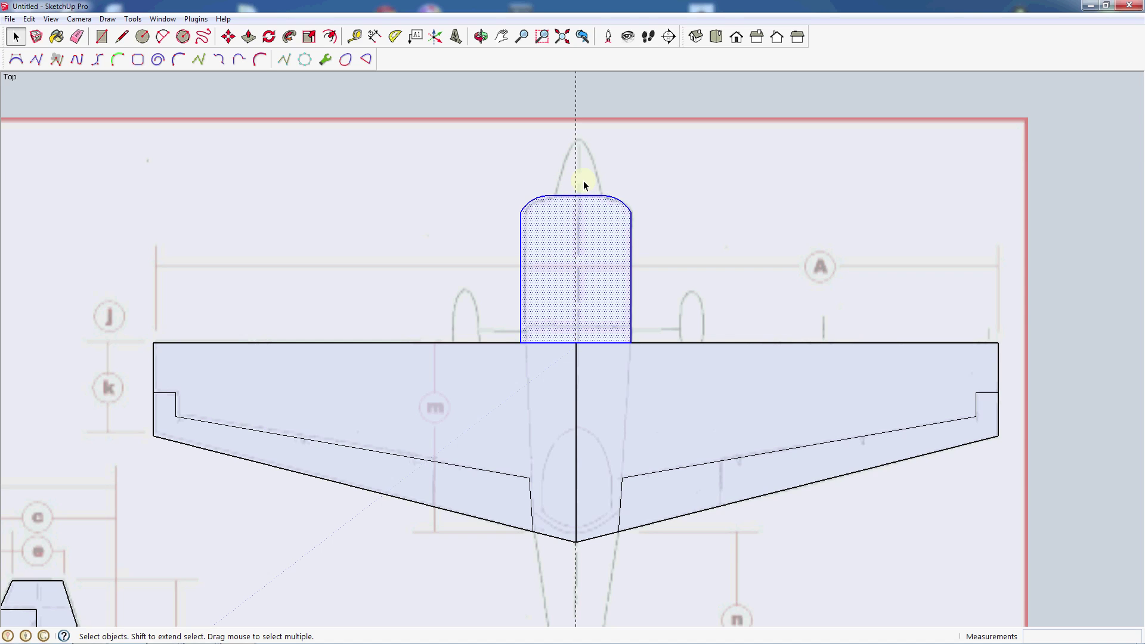
Trace the tail centreline, the stabilizer's rear edge and its tip edge with lines.
{"action": "scroll", "coordinate": [564, 216], "scroll_direction": "down", "scroll_amount": 4}
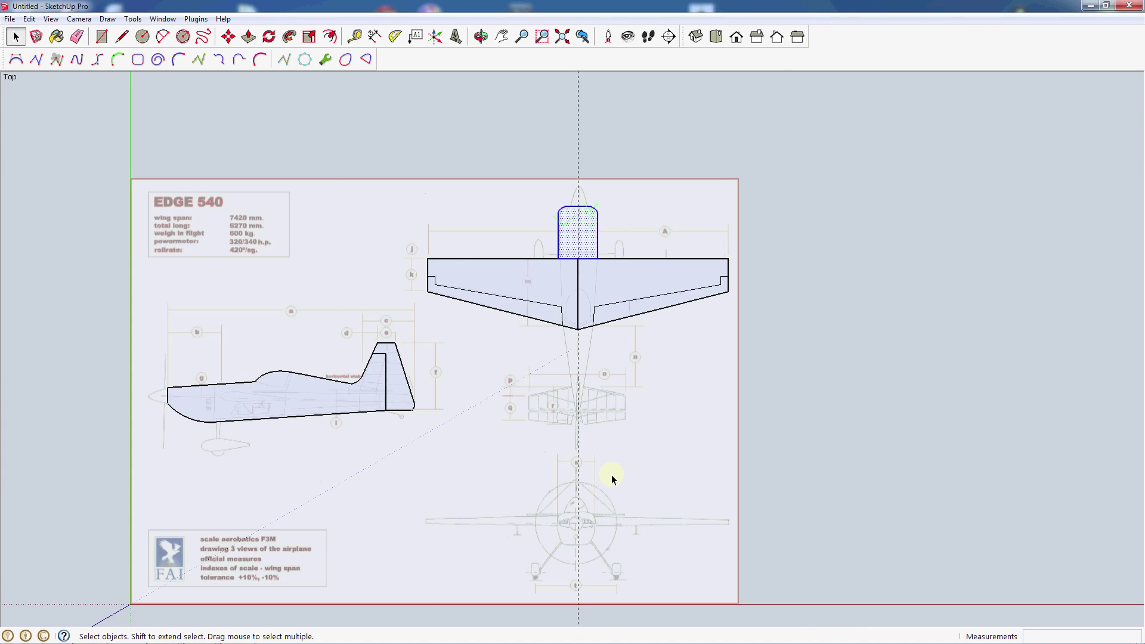
{"action": "scroll", "coordinate": [612, 479], "scroll_direction": "up", "scroll_amount": 5}
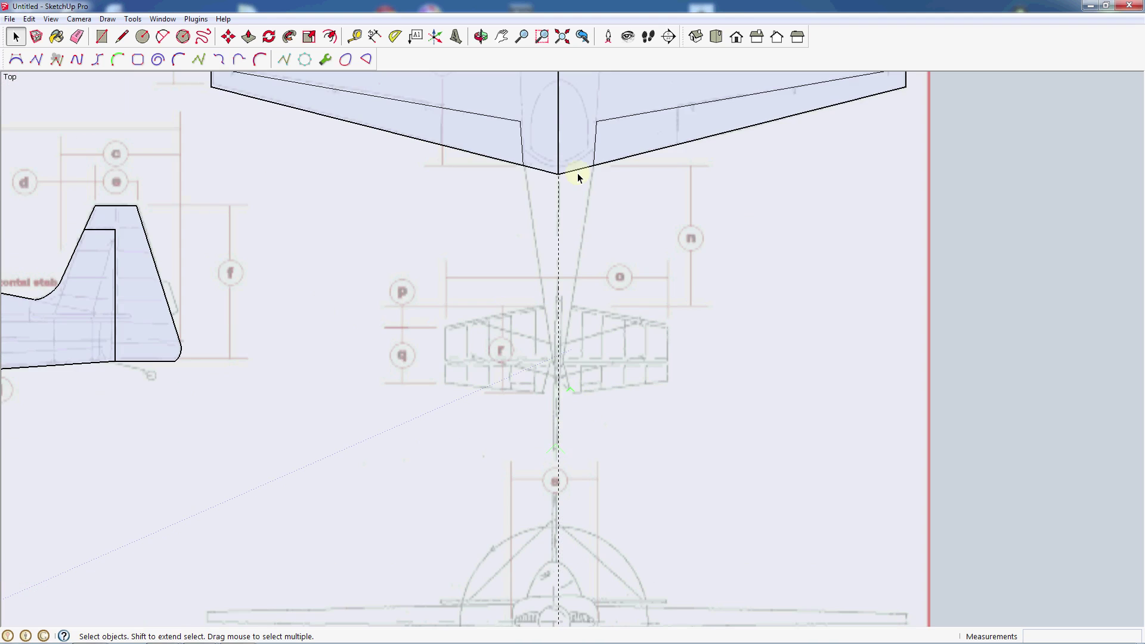
{"action": "scroll", "coordinate": [577, 173], "scroll_direction": "up", "scroll_amount": 3}
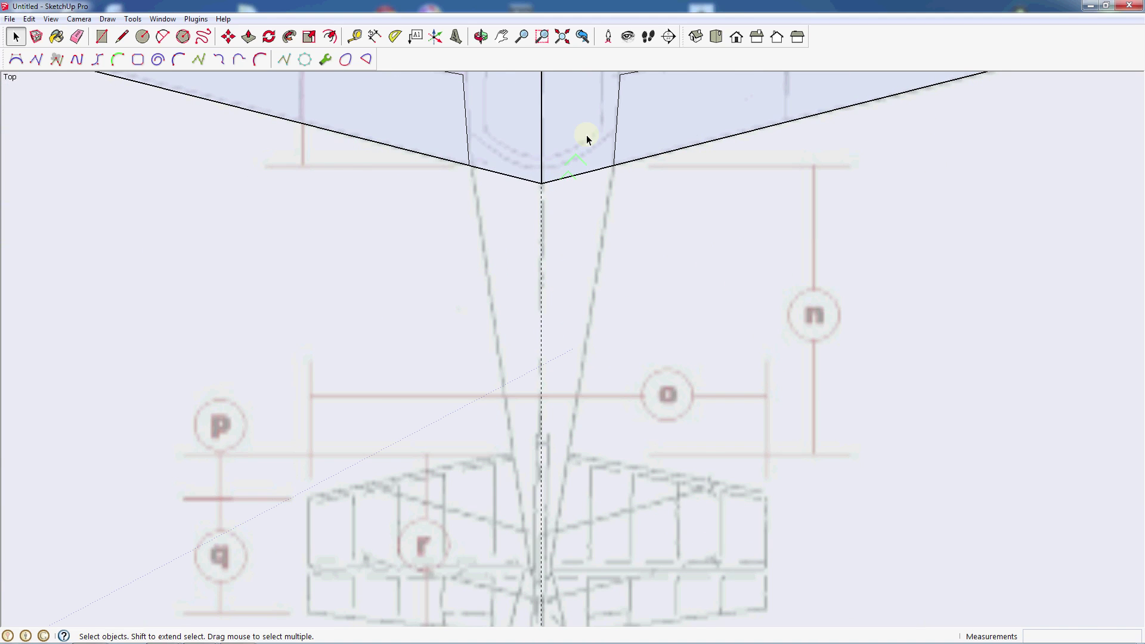
{"action": "scroll", "coordinate": [587, 139], "scroll_direction": "down", "scroll_amount": 1}
{"action": "scroll", "coordinate": [581, 459], "scroll_direction": "up", "scroll_amount": 1}
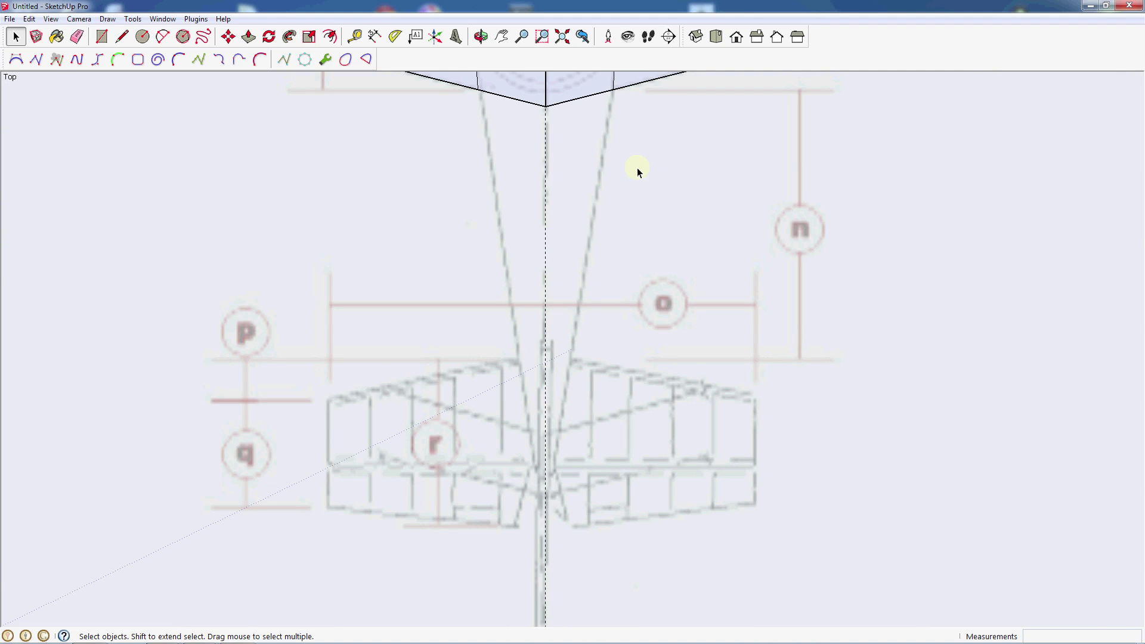
{"action": "key", "text": "l"}
{"action": "scroll", "coordinate": [539, 167], "scroll_direction": "down", "scroll_amount": 2}
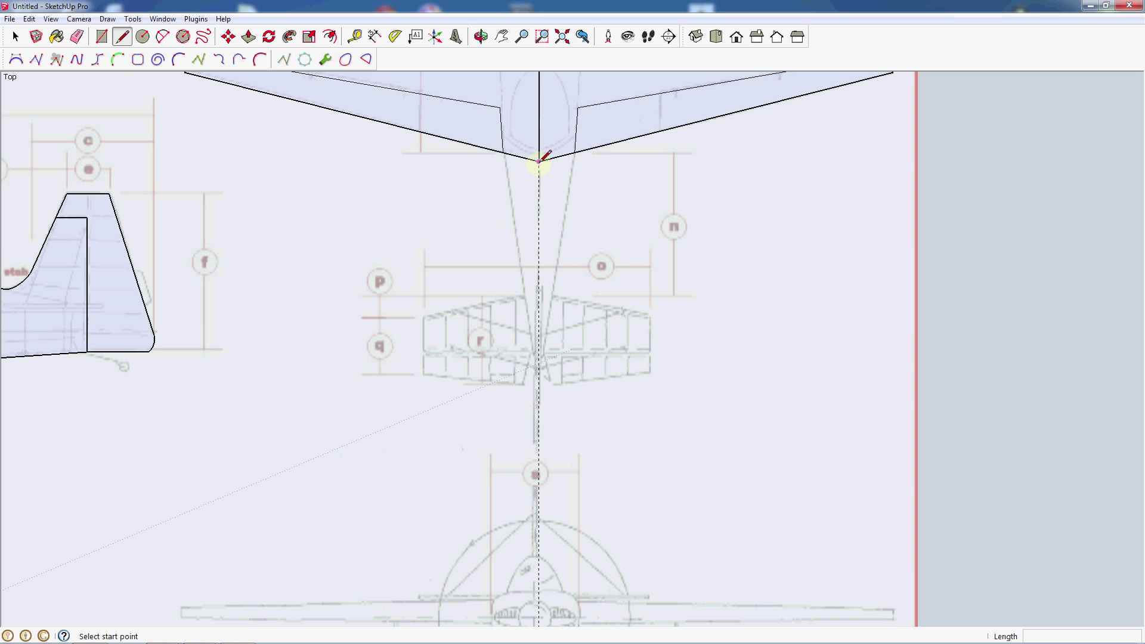
{"action": "left_click", "coordinate": [539, 160]}
{"action": "scroll", "coordinate": [549, 361], "scroll_direction": "up", "scroll_amount": 3}
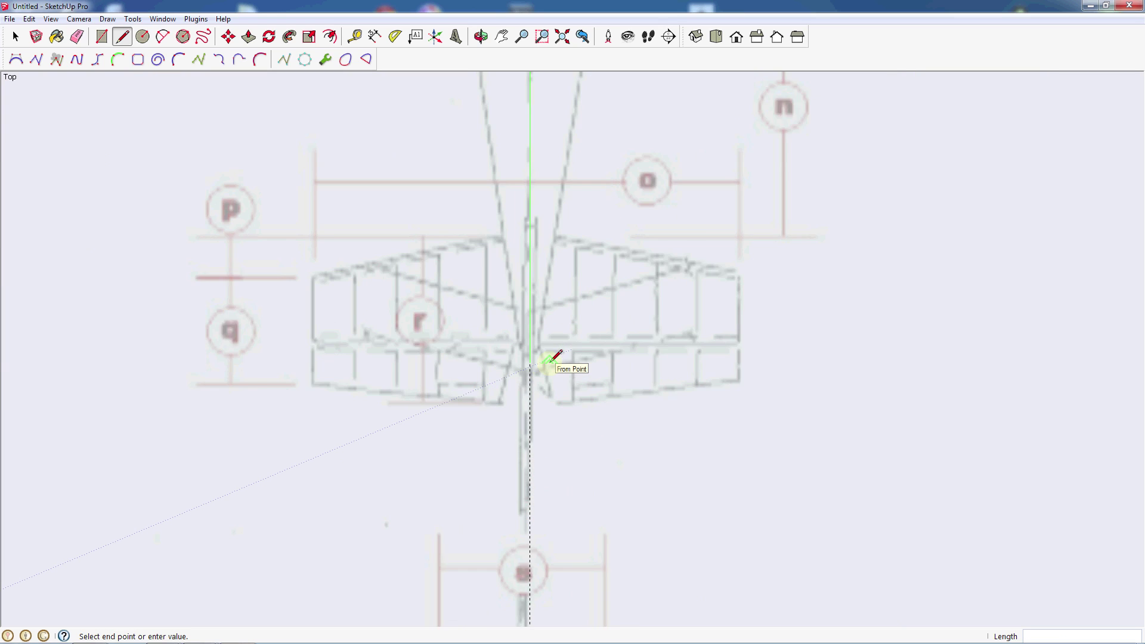
{"action": "scroll", "coordinate": [552, 361], "scroll_direction": "up", "scroll_amount": 1}
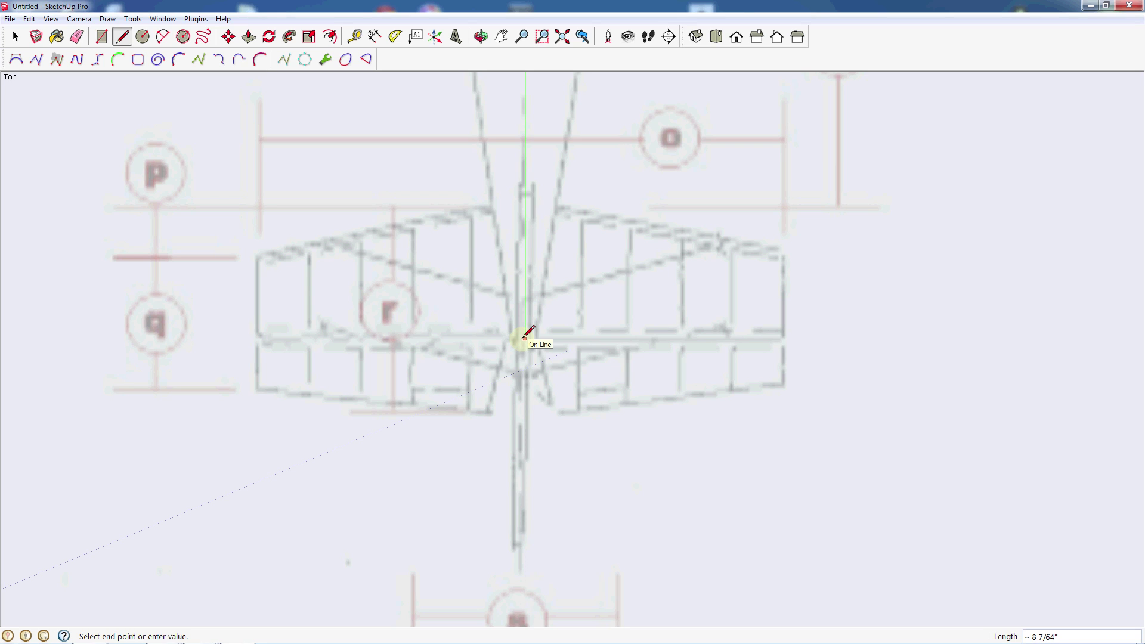
{"action": "left_click", "coordinate": [525, 338]}
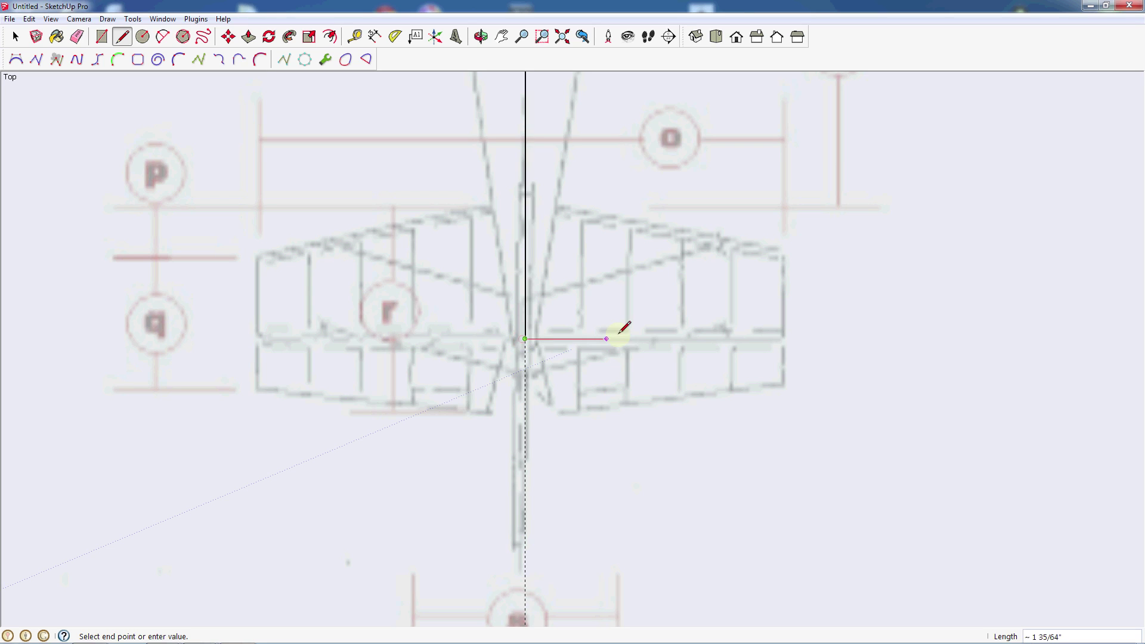
{"action": "left_click", "coordinate": [732, 338]}
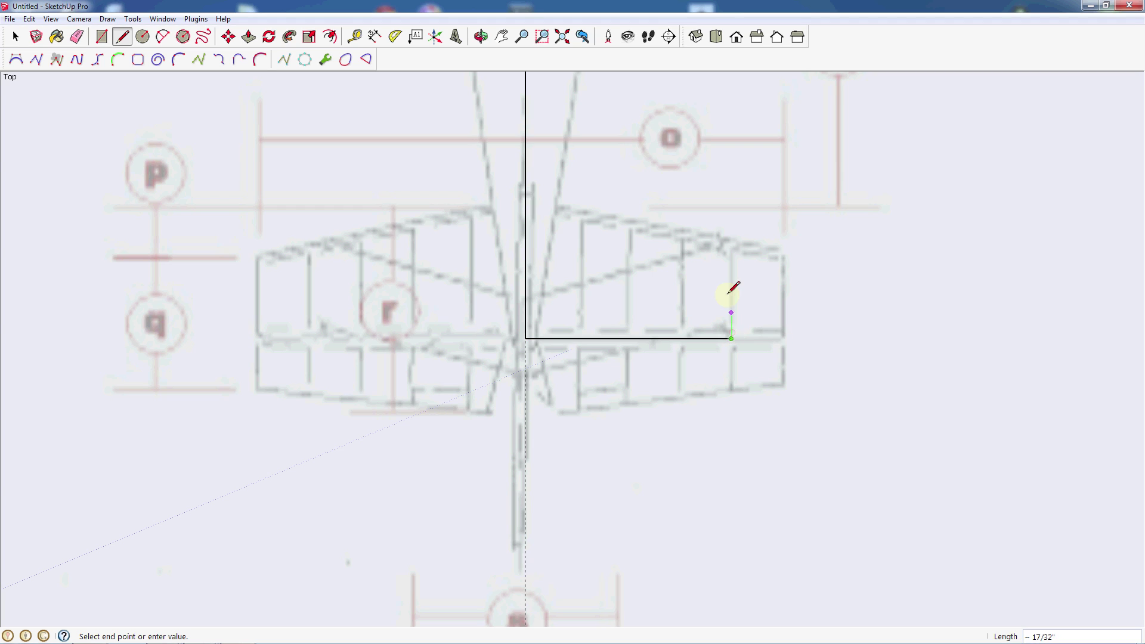
{"action": "left_click", "coordinate": [731, 244]}
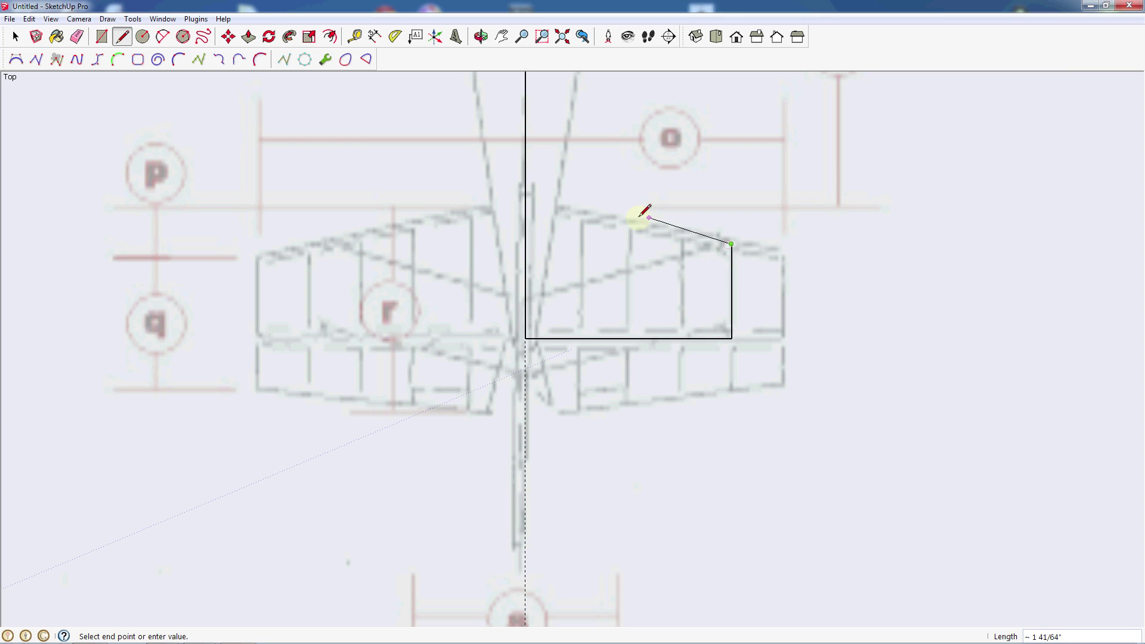
Close the half-tail outline along the leading edge and fuselage side, then select the face.
{"action": "left_click", "coordinate": [558, 207]}
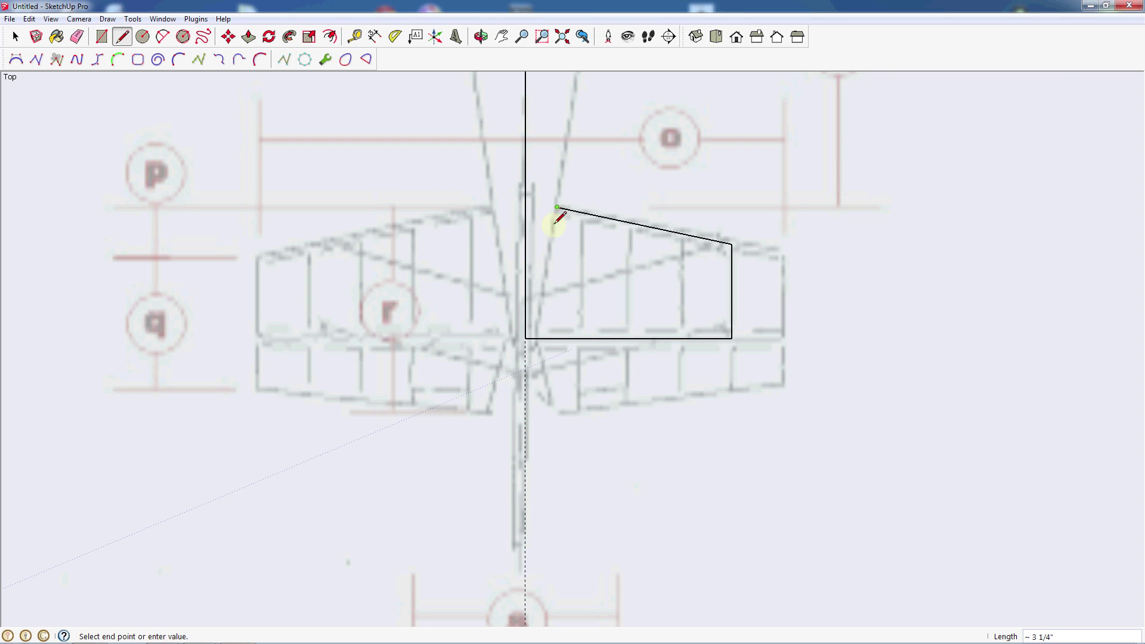
{"action": "scroll", "coordinate": [530, 372], "scroll_direction": "down", "scroll_amount": 5}
{"action": "scroll", "coordinate": [570, 166], "scroll_direction": "down", "scroll_amount": 1}
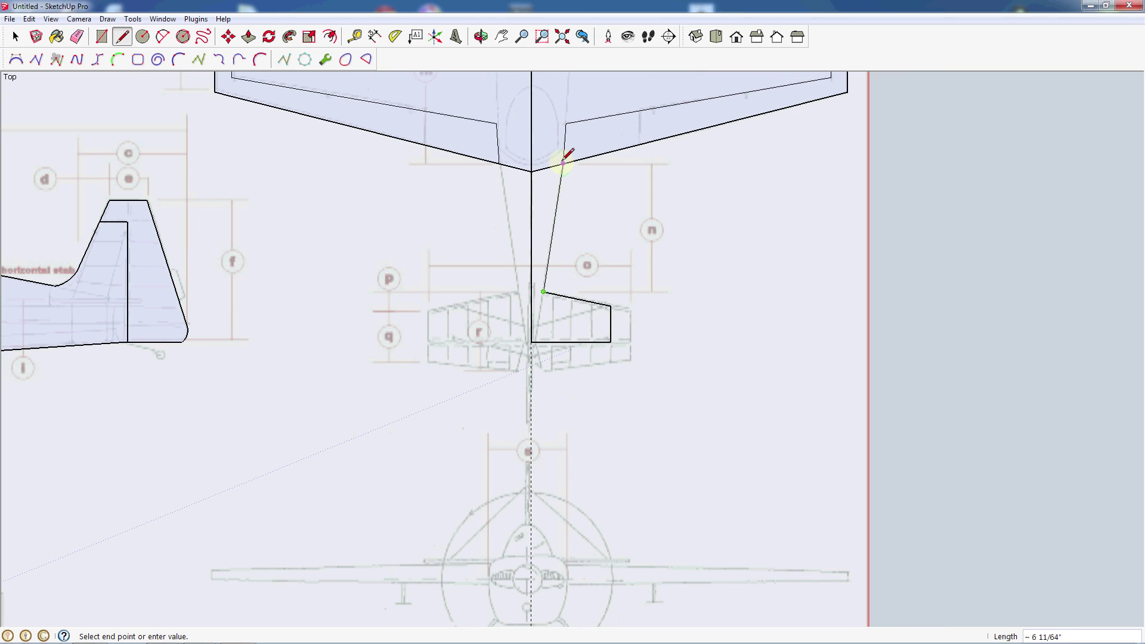
{"action": "scroll", "coordinate": [570, 157], "scroll_direction": "up", "scroll_amount": 5}
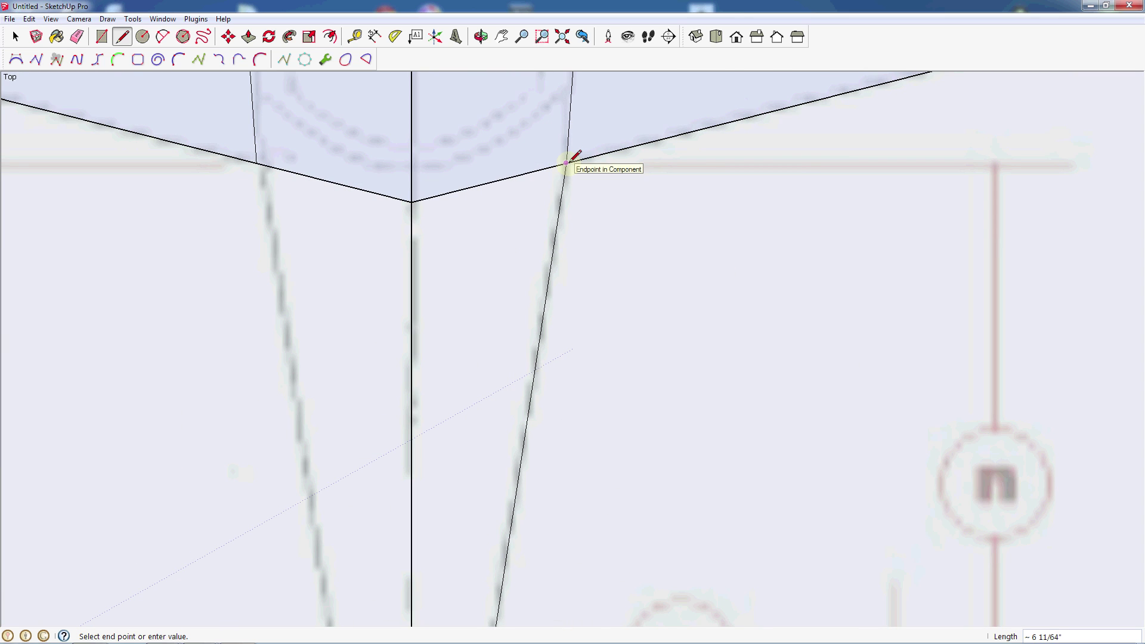
{"action": "left_click", "coordinate": [568, 160]}
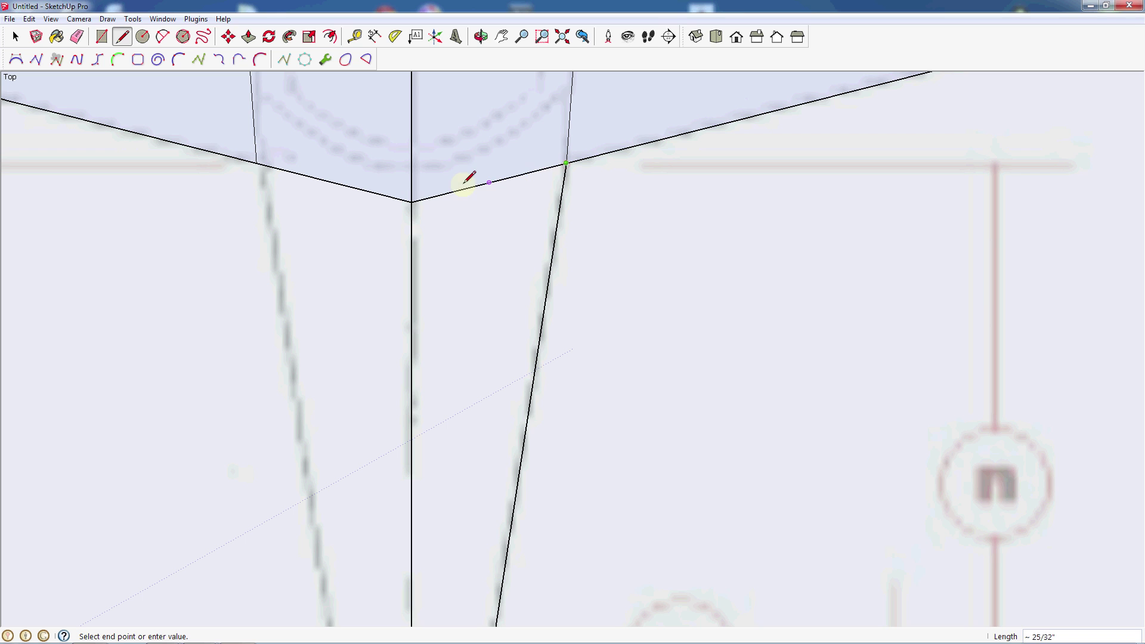
{"action": "left_click", "coordinate": [412, 202]}
{"action": "scroll", "coordinate": [602, 209], "scroll_direction": "down", "scroll_amount": 5}
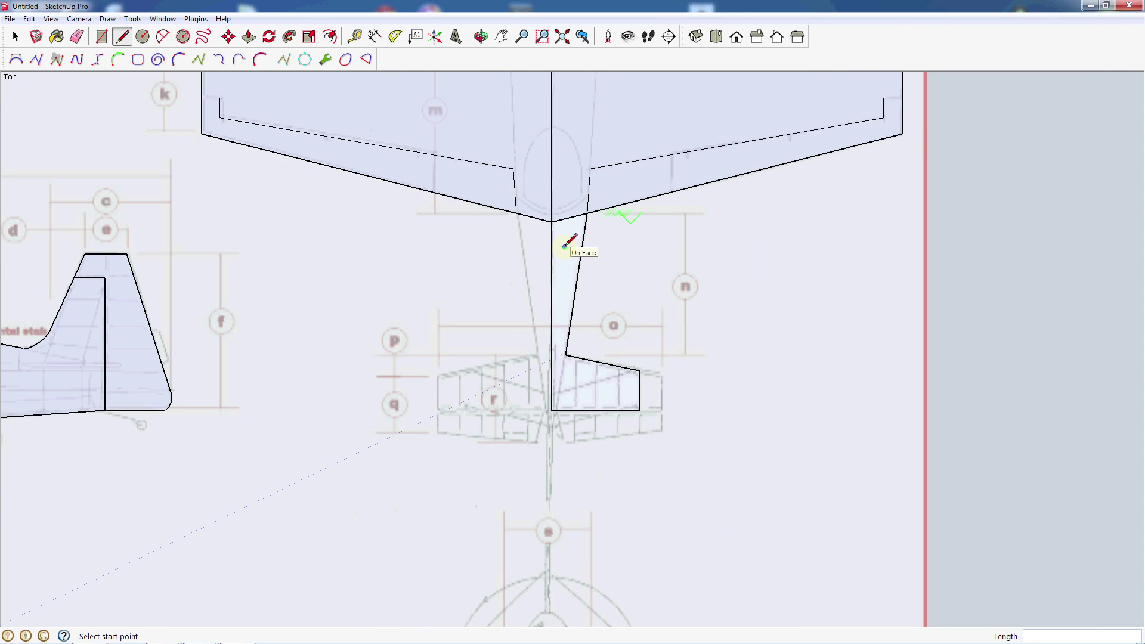
{"action": "scroll", "coordinate": [620, 408], "scroll_direction": "up", "scroll_amount": 3}
{"action": "scroll", "coordinate": [597, 436], "scroll_direction": "down", "scroll_amount": 3}
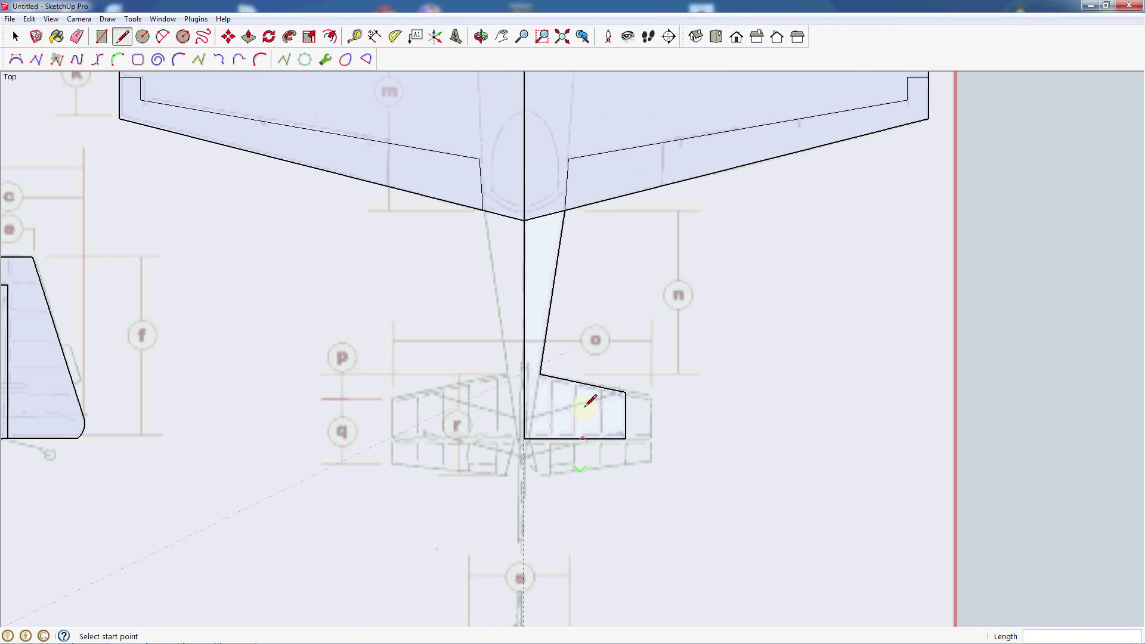
{"action": "key", "text": "space"}
{"action": "left_click", "coordinate": [538, 285]}
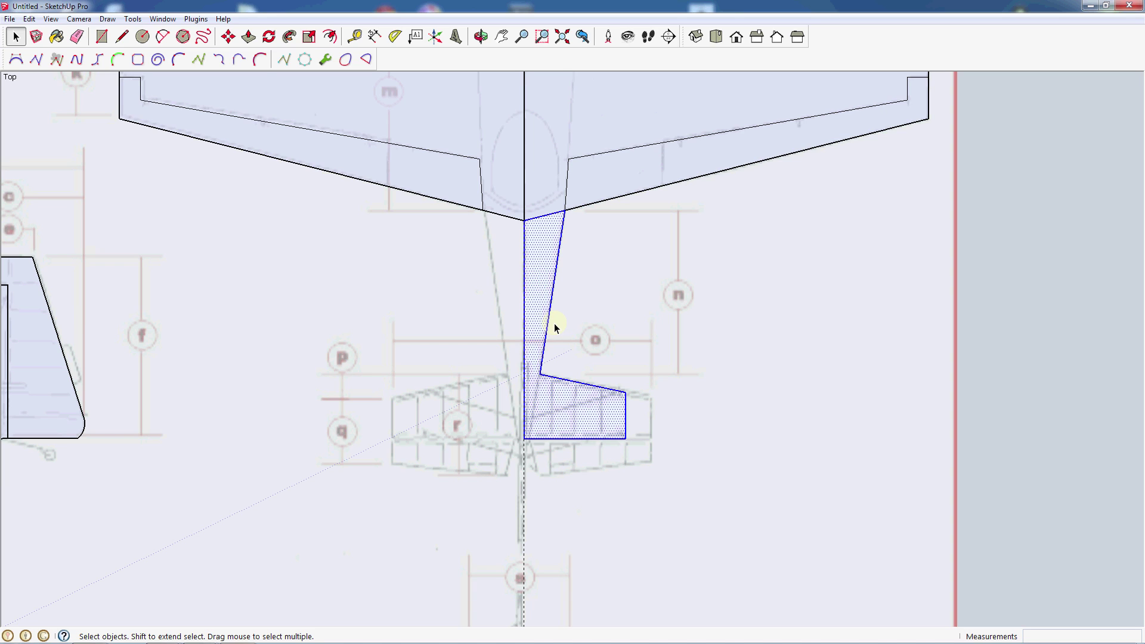
Copy the half tail face to the left and flip the copy with scale -1.
{"action": "key", "text": "m"}
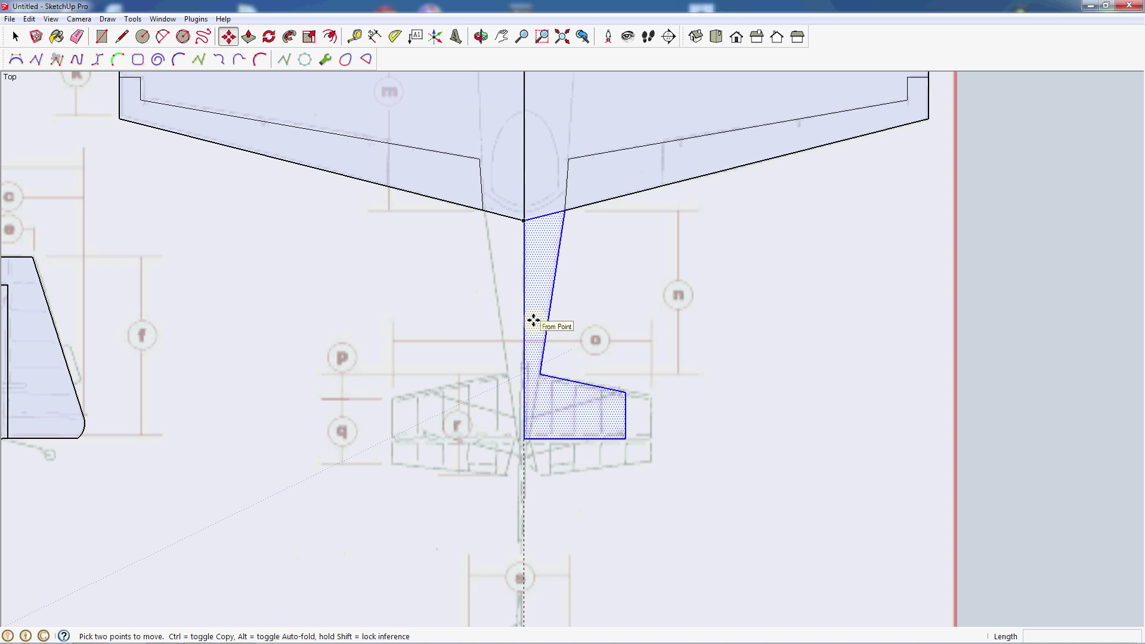
{"action": "left_click", "coordinate": [533, 320]}
{"action": "key", "text": "ctrl"}
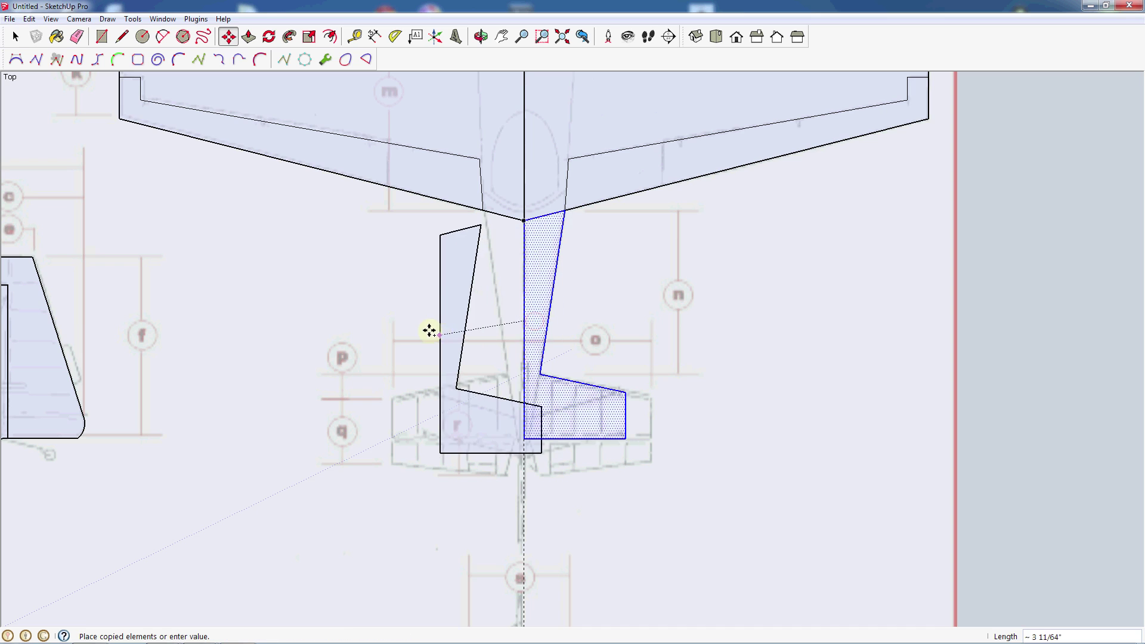
{"action": "left_click", "coordinate": [394, 330]}
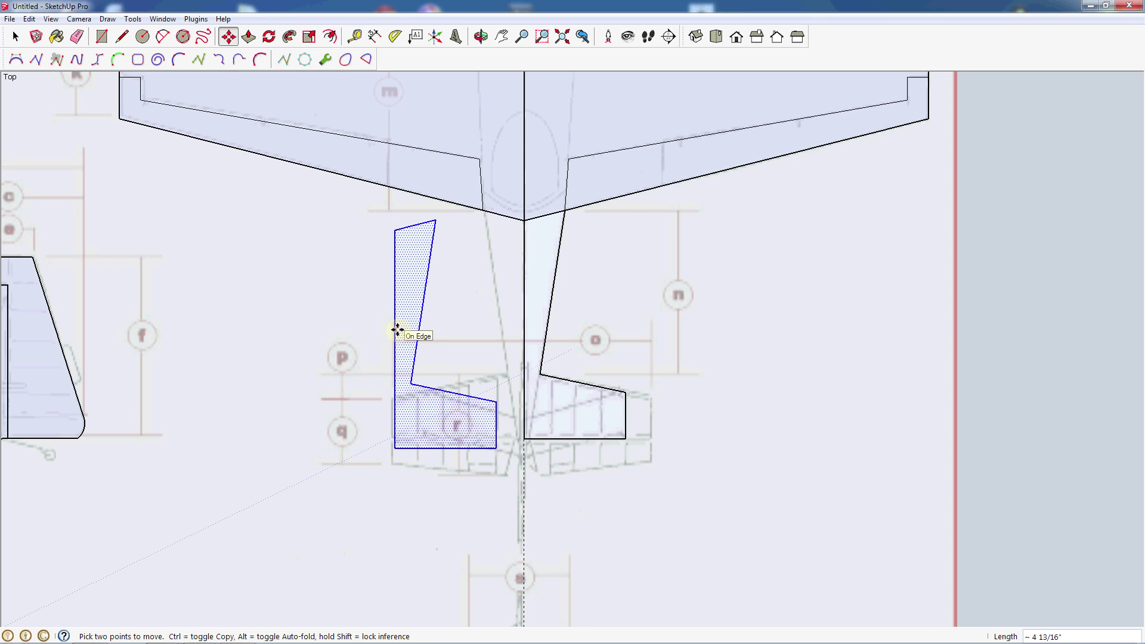
{"action": "key", "text": "s"}
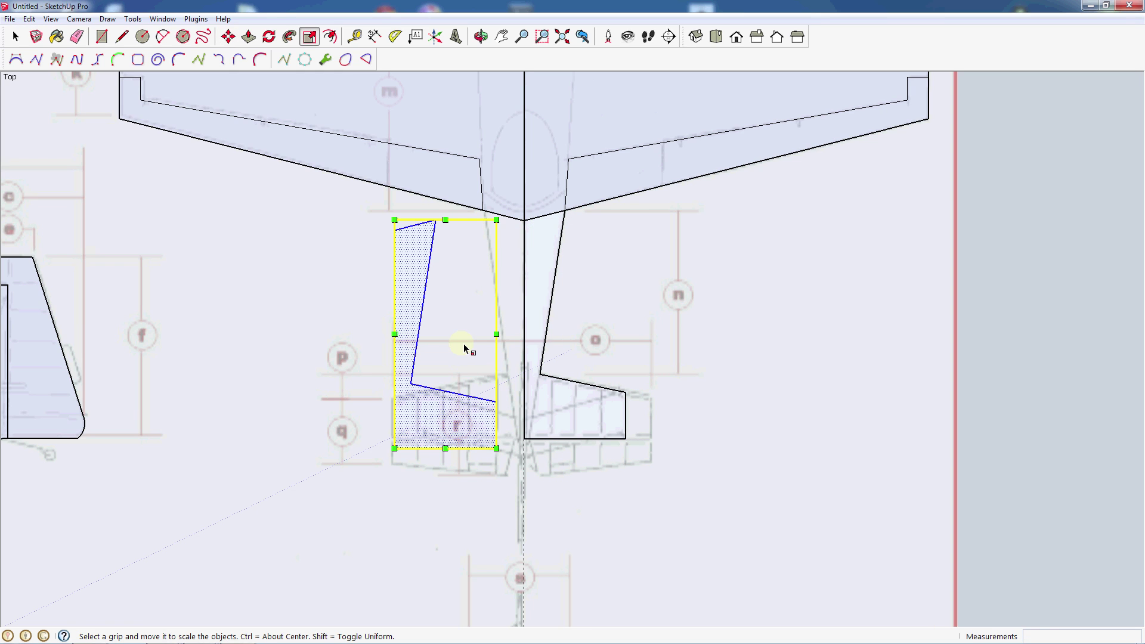
{"action": "left_click", "coordinate": [495, 334]}
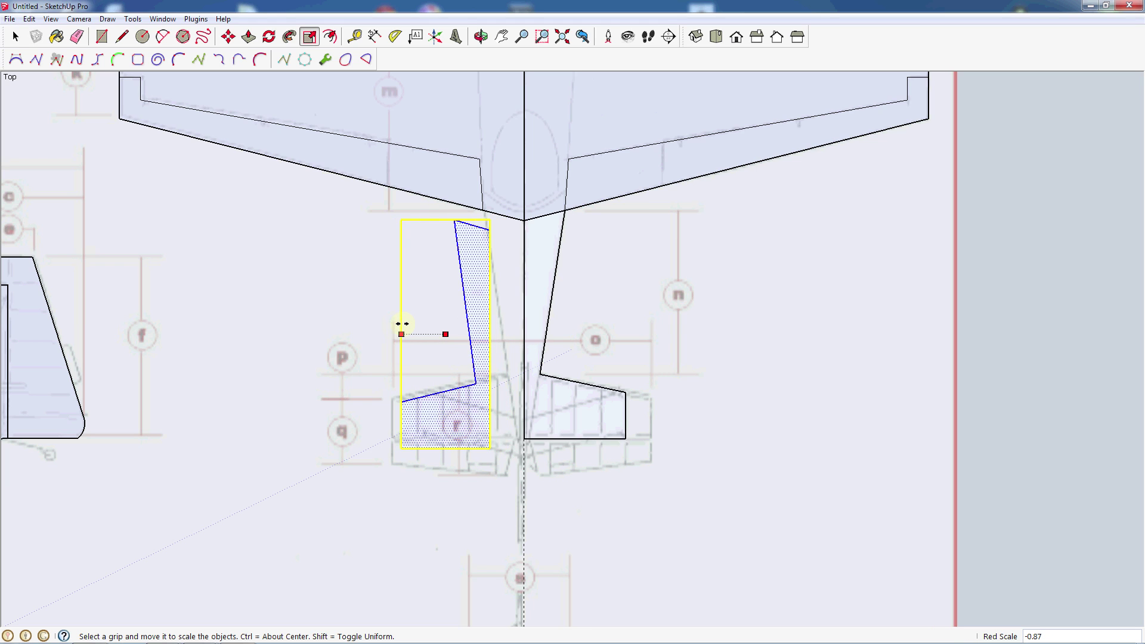
{"action": "left_click", "coordinate": [398, 324]}
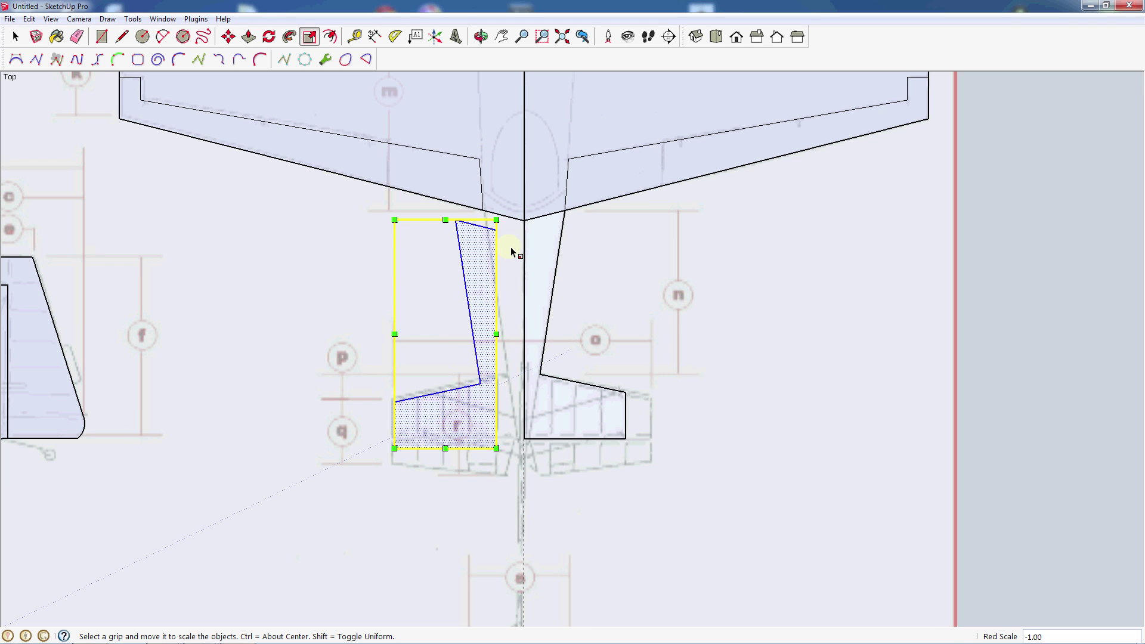
Snap the mirrored tail half to the centreline and delete the centre edge to merge them.
{"action": "key", "text": "m"}
{"action": "left_click", "coordinate": [496, 229]}
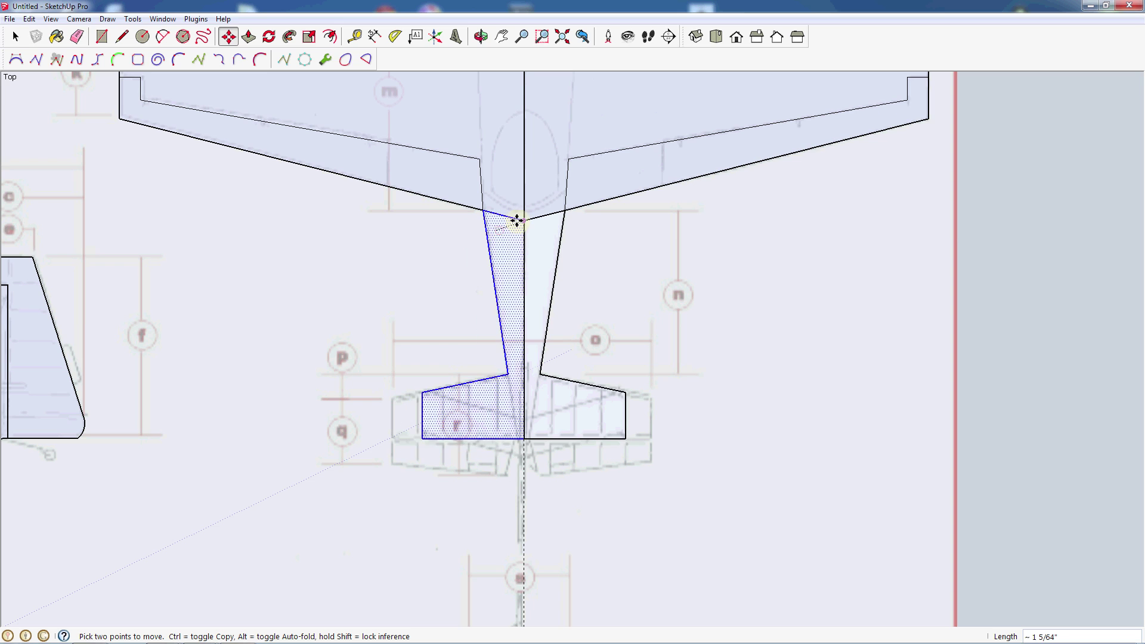
{"action": "left_click", "coordinate": [516, 221]}
{"action": "scroll", "coordinate": [534, 263], "scroll_direction": "up", "scroll_amount": 2}
{"action": "key", "text": "space"}
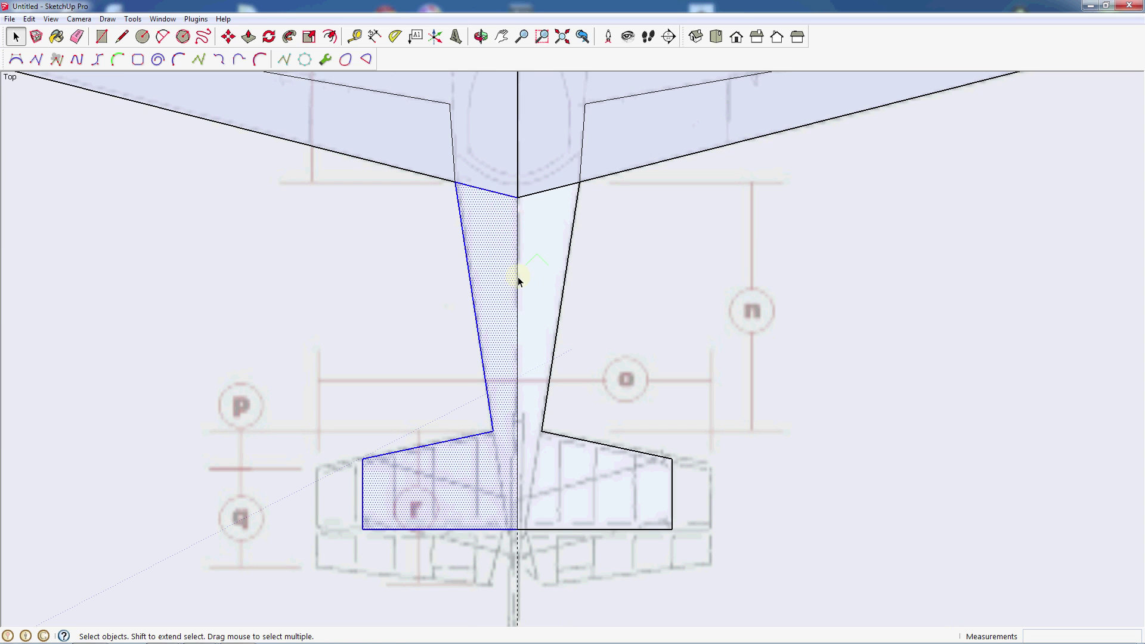
{"action": "left_click", "coordinate": [517, 276]}
{"action": "key", "text": "Delete"}
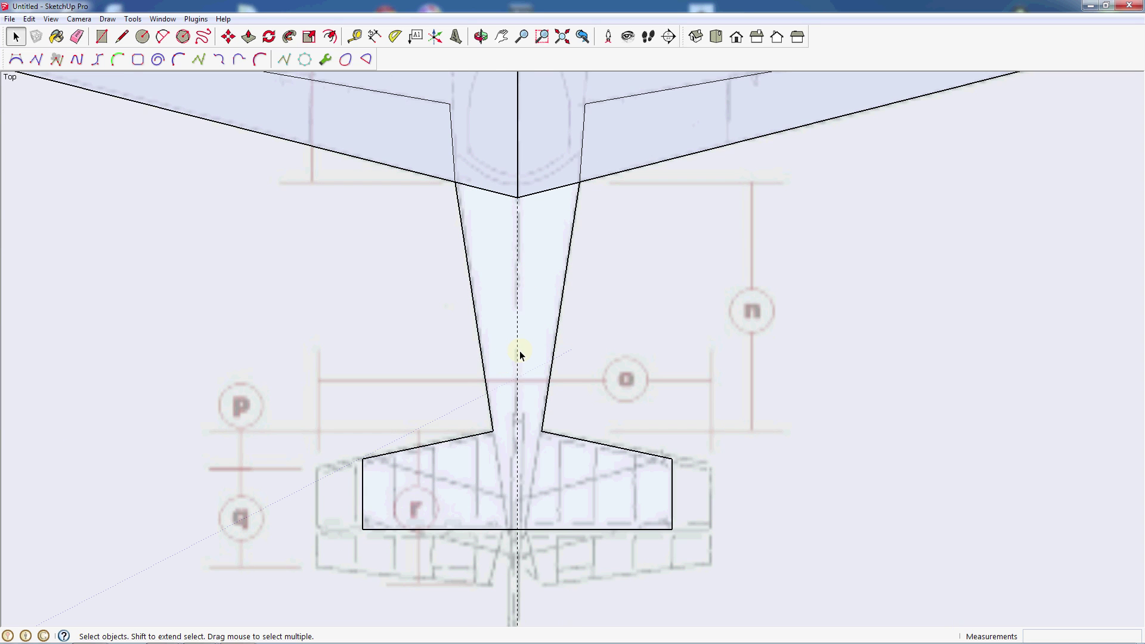
{"action": "scroll", "coordinate": [520, 351], "scroll_direction": "down", "scroll_amount": 2}
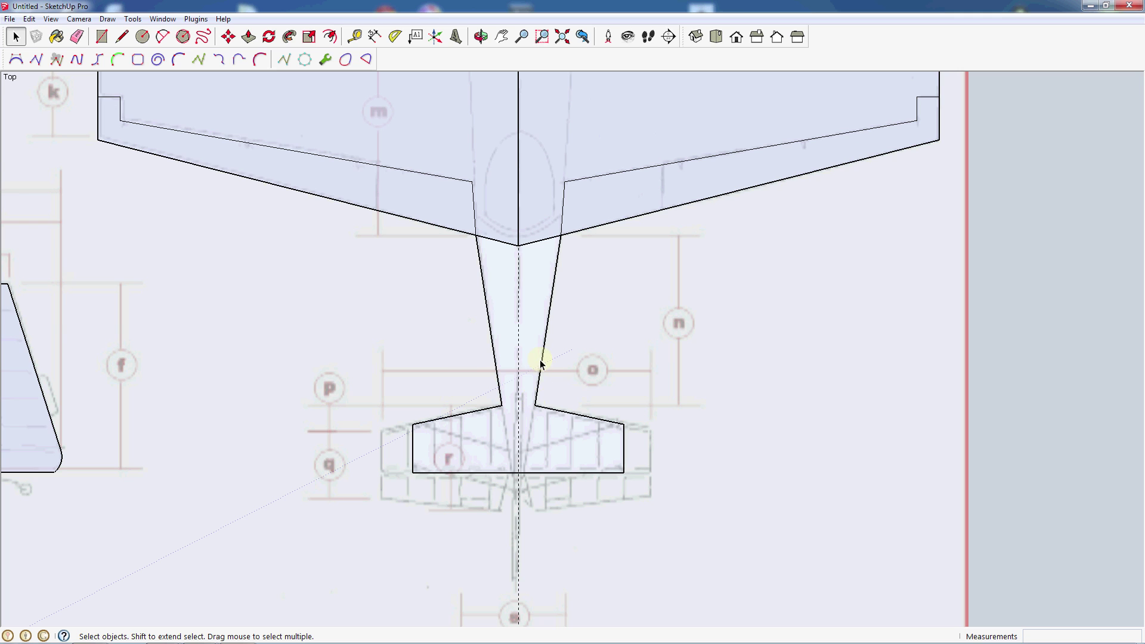
{"action": "scroll", "coordinate": [535, 439], "scroll_direction": "down", "scroll_amount": 1}
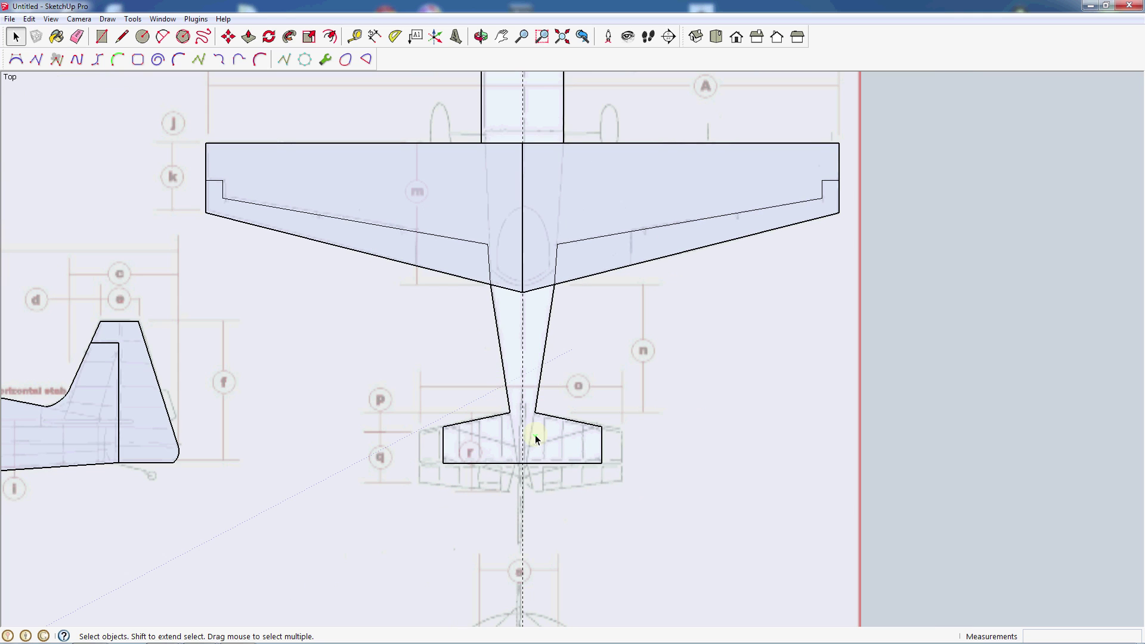
{"action": "scroll", "coordinate": [551, 507], "scroll_direction": "up", "scroll_amount": 3}
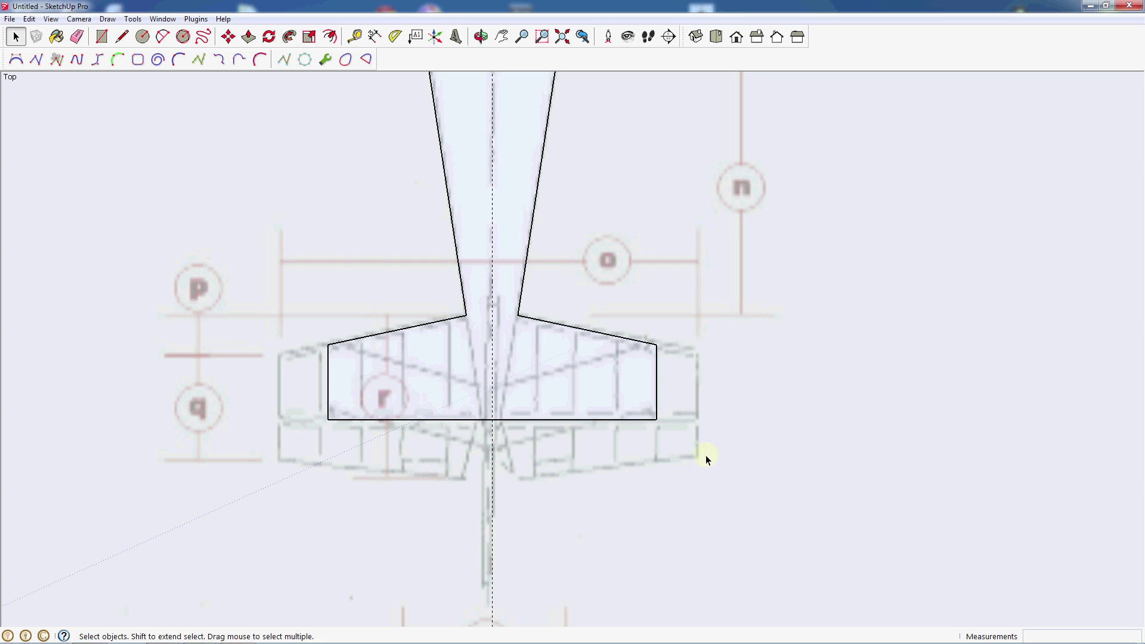
Outline the right elevator half: outer tip, outer edge, trailing edge and centre notch, then select it.
{"action": "key", "text": "l"}
{"action": "left_click", "coordinate": [656, 344]}
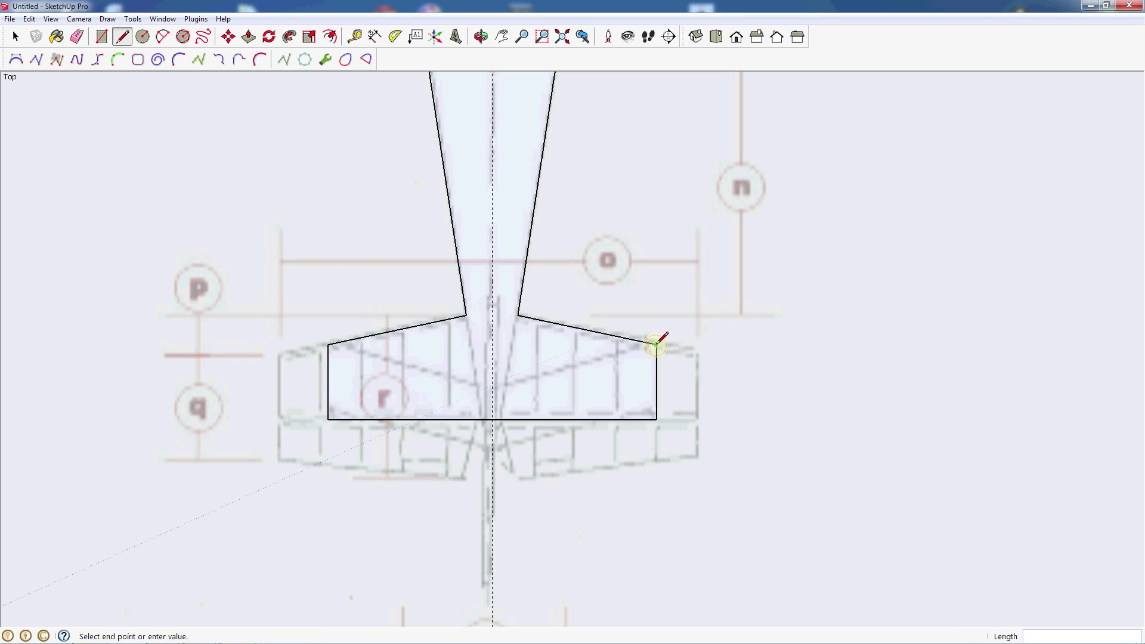
{"action": "left_click", "coordinate": [699, 354]}
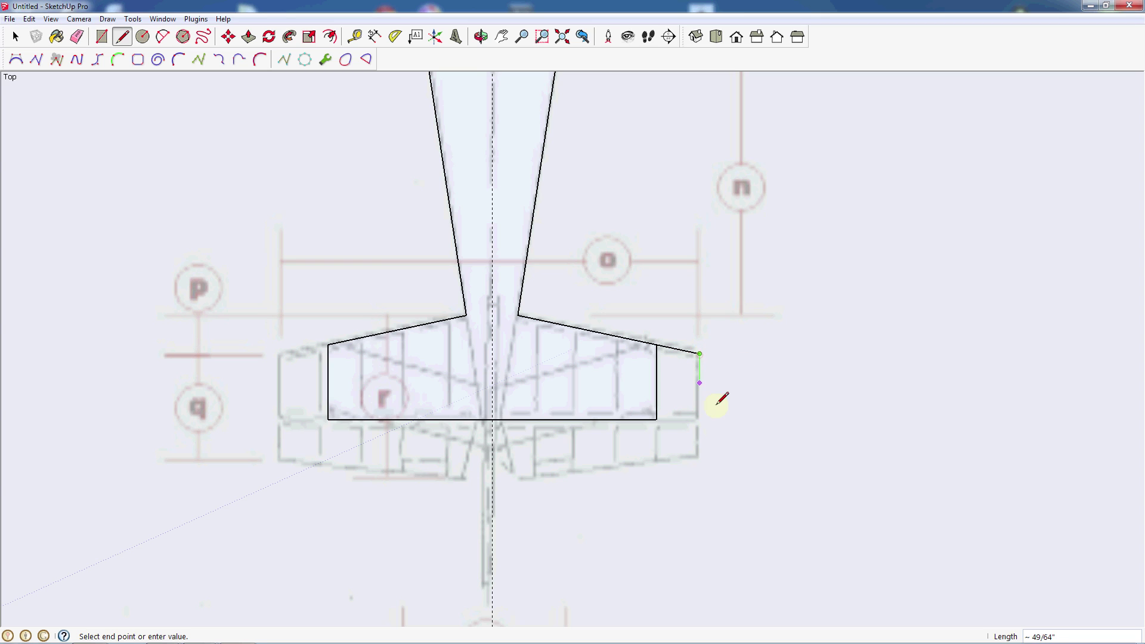
{"action": "left_click", "coordinate": [699, 455]}
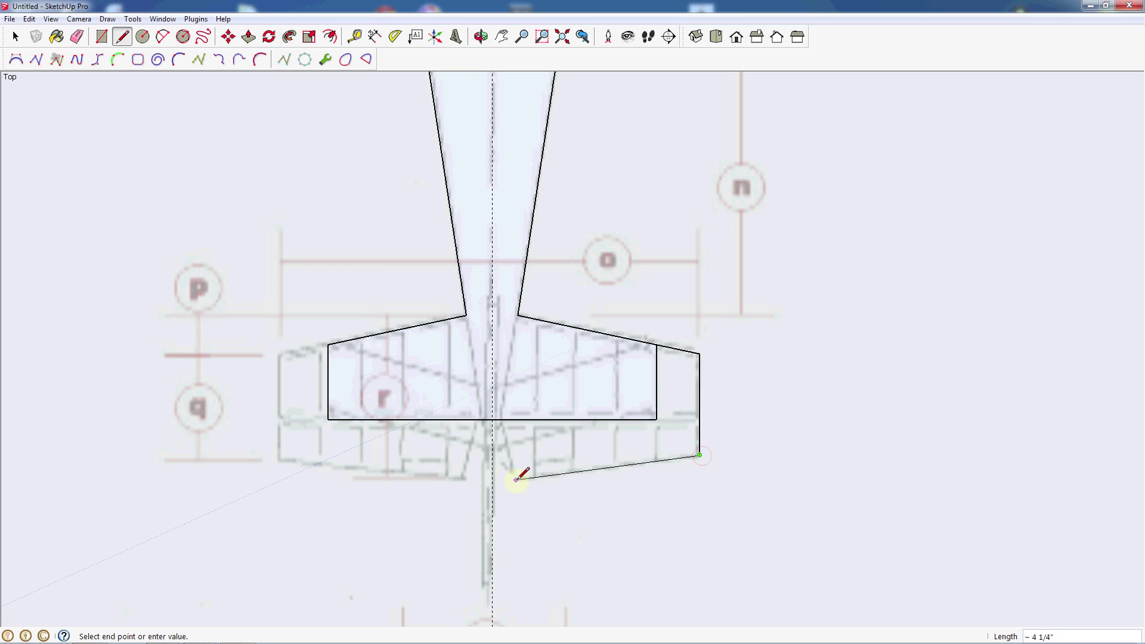
{"action": "left_click", "coordinate": [520, 479]}
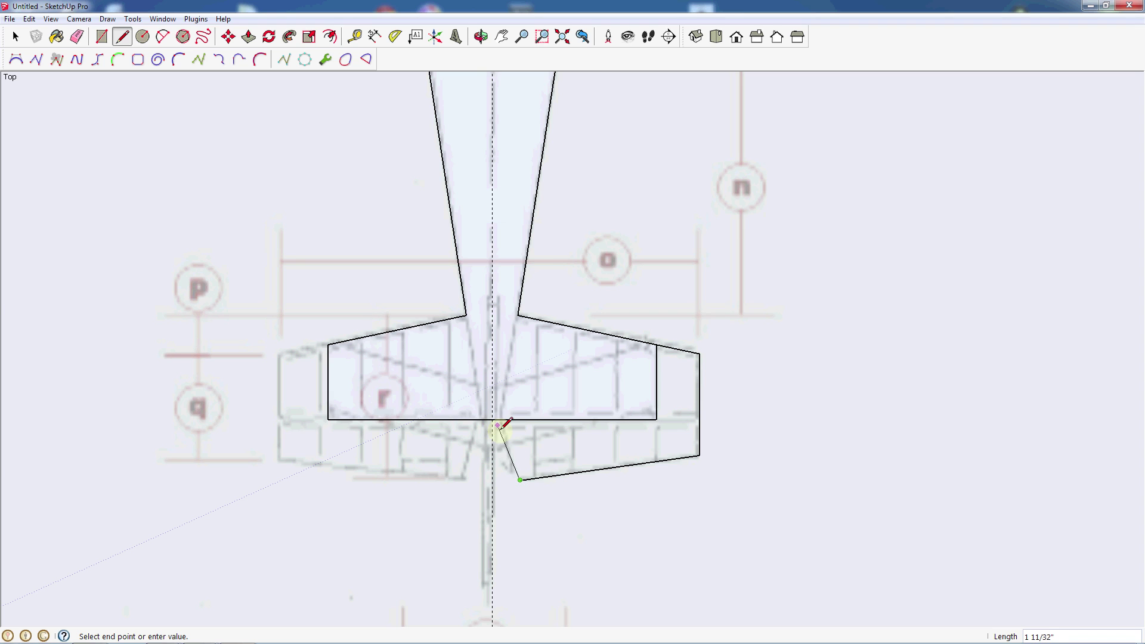
{"action": "scroll", "coordinate": [503, 458], "scroll_direction": "up", "scroll_amount": 3}
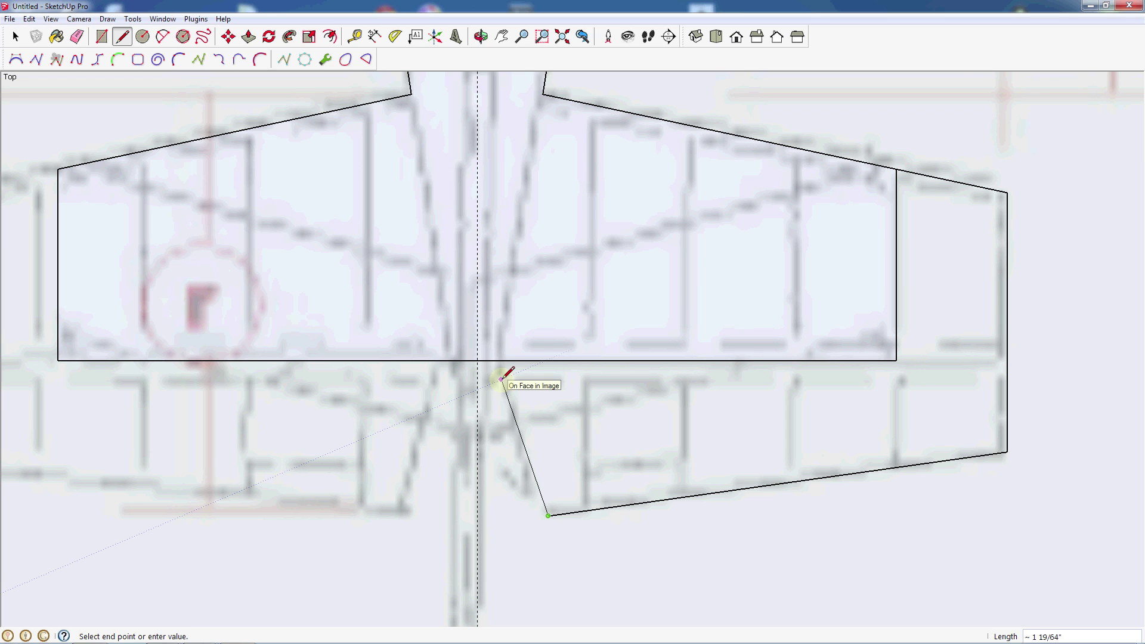
{"action": "scroll", "coordinate": [501, 379], "scroll_direction": "down", "scroll_amount": 2}
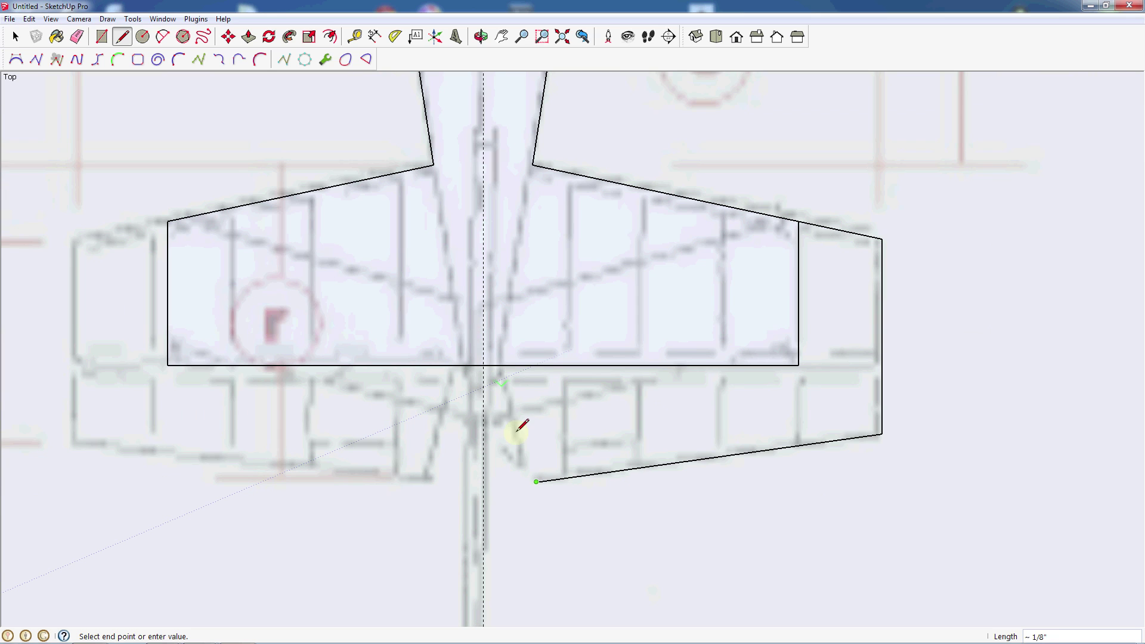
{"action": "left_click", "coordinate": [504, 388]}
{"action": "left_click", "coordinate": [483, 388]}
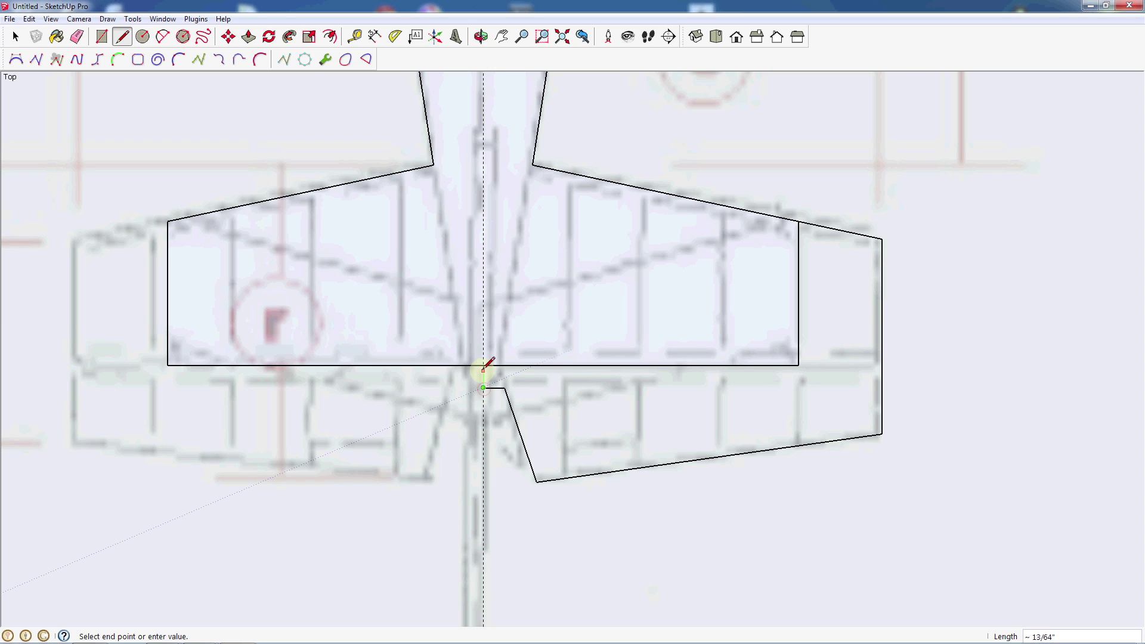
{"action": "left_click", "coordinate": [483, 365]}
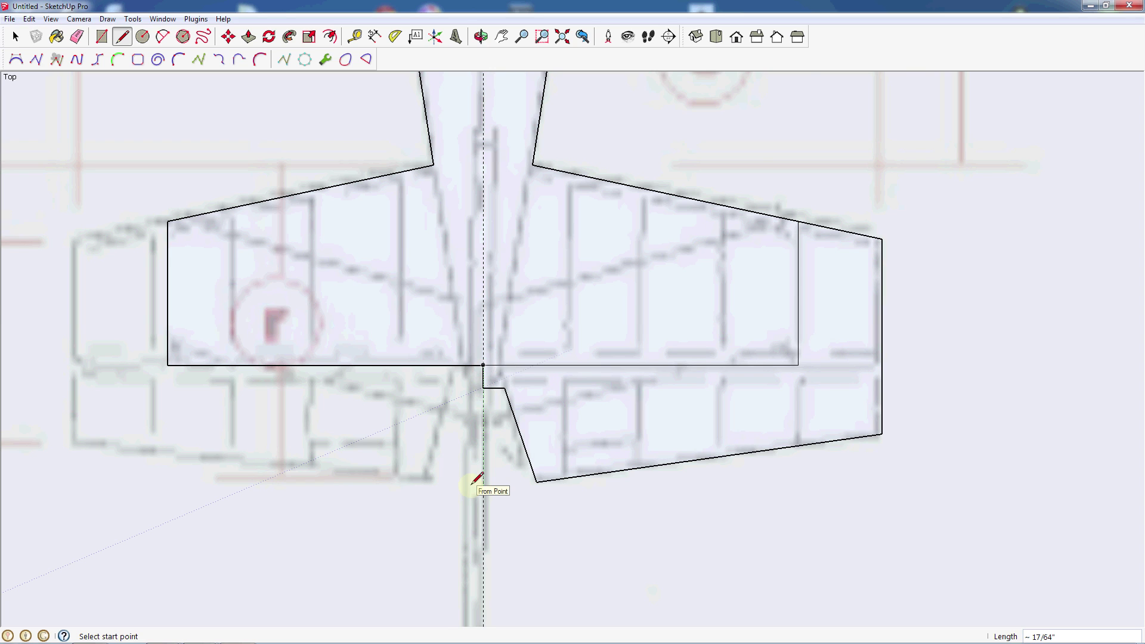
{"action": "scroll", "coordinate": [477, 480], "scroll_direction": "down", "scroll_amount": 2}
{"action": "key", "text": "space"}
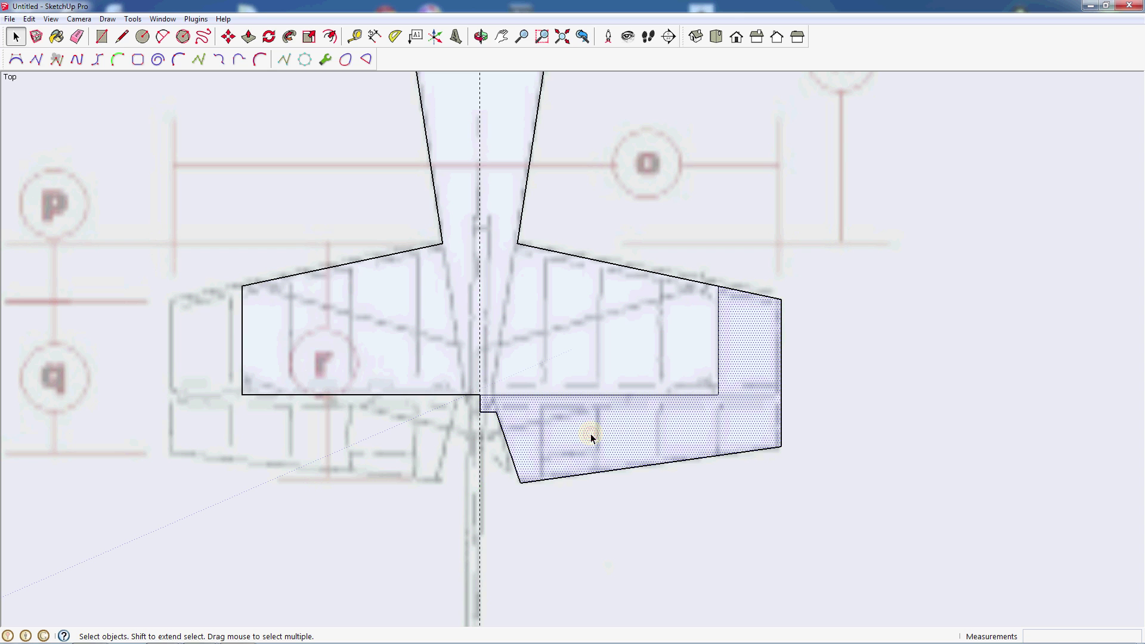
{"action": "left_click", "coordinate": [592, 438]}
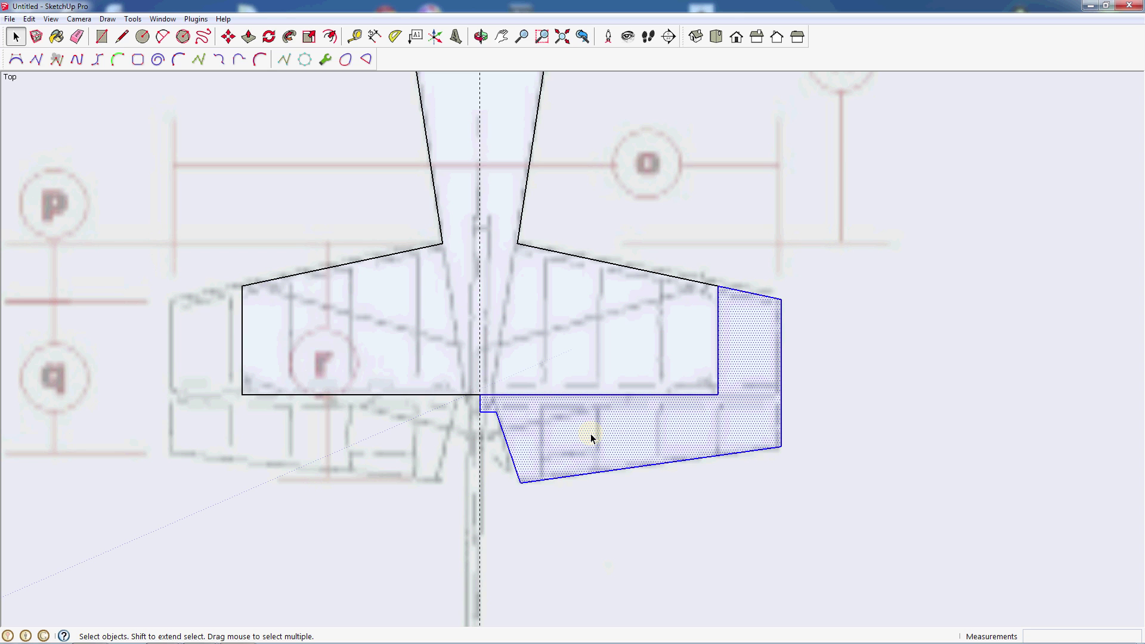
Copy the elevator half to the lower left, mirror it with scale -1, and move it toward the centreline.
{"action": "key", "text": "m"}
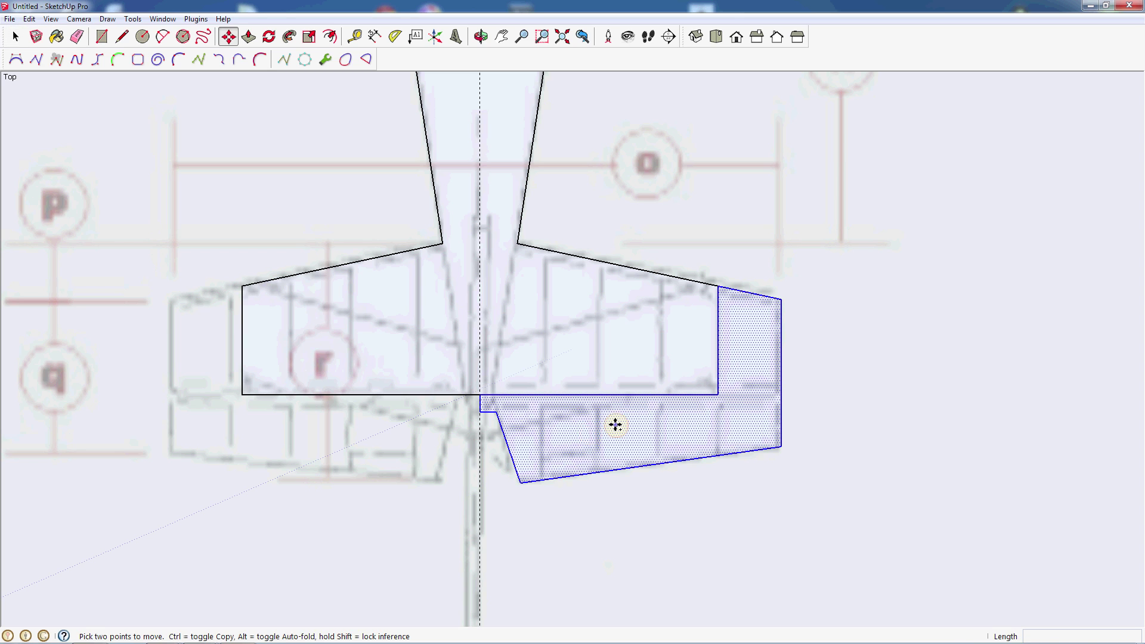
{"action": "key", "text": "ctrl"}
{"action": "left_click", "coordinate": [616, 426]}
{"action": "left_click", "coordinate": [248, 545]}
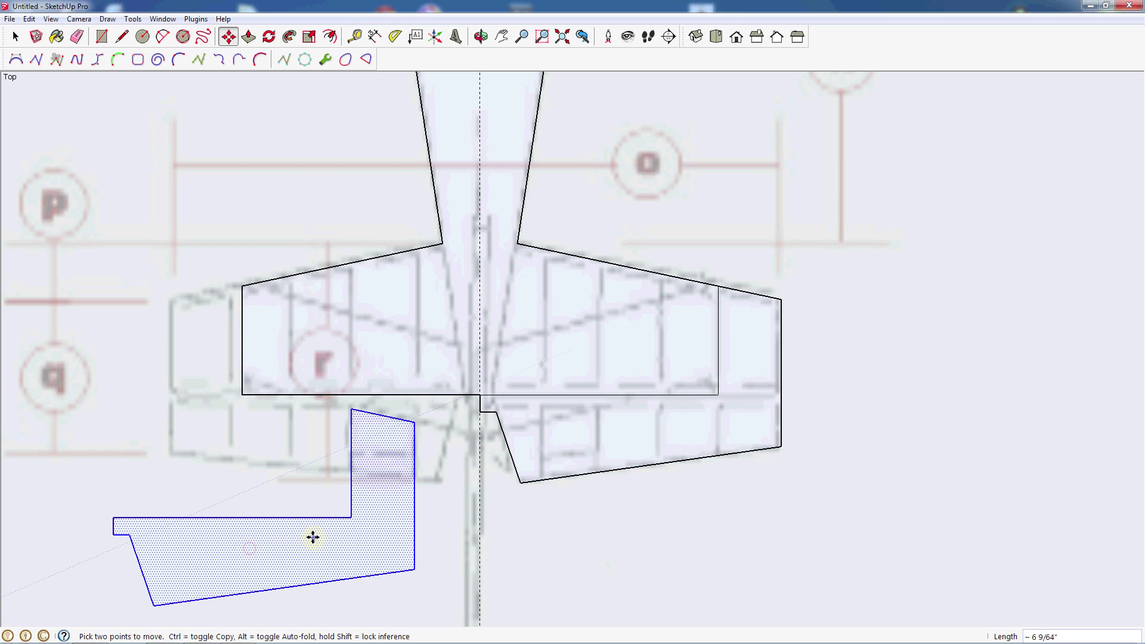
{"action": "key", "text": "s"}
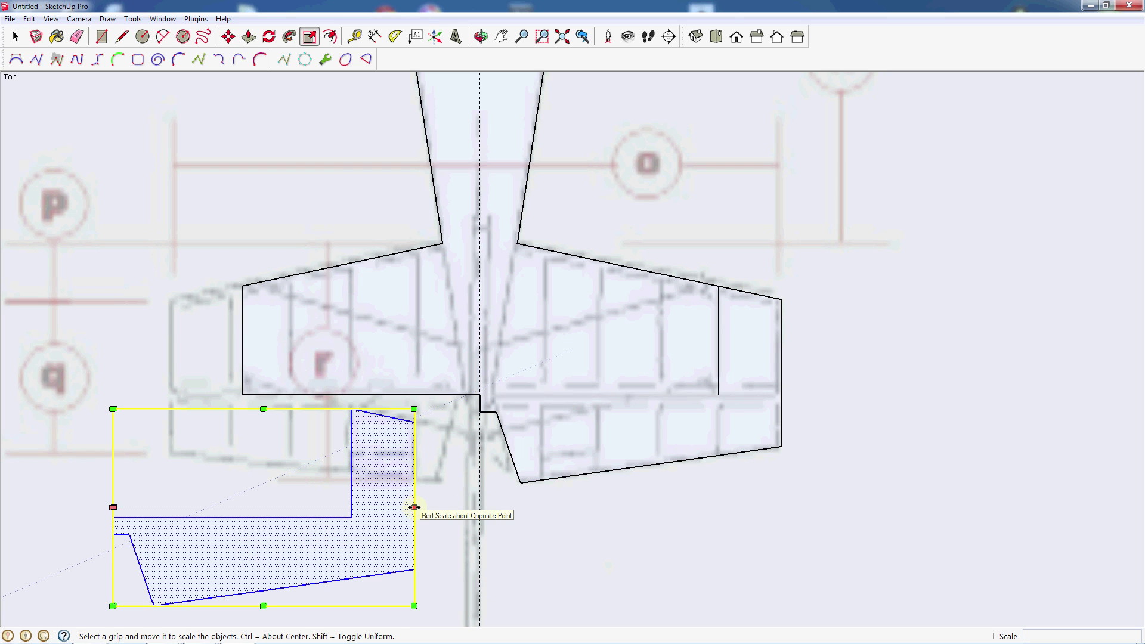
{"action": "left_click_drag", "start_coordinate": [414, 508], "coordinate": [113, 509]}
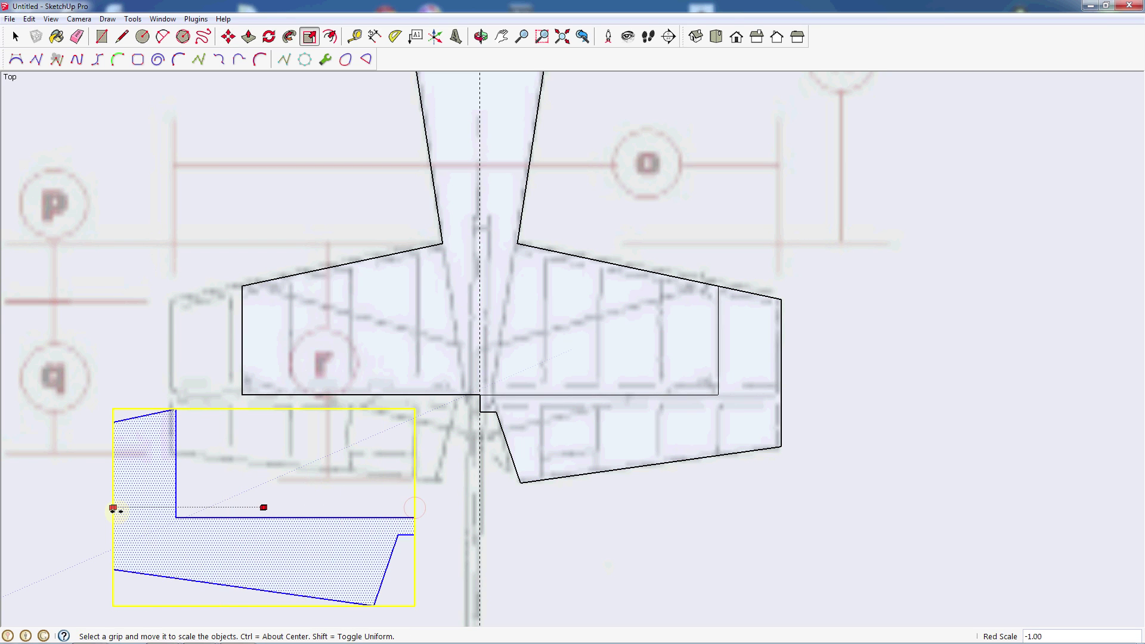
{"action": "key", "text": "m"}
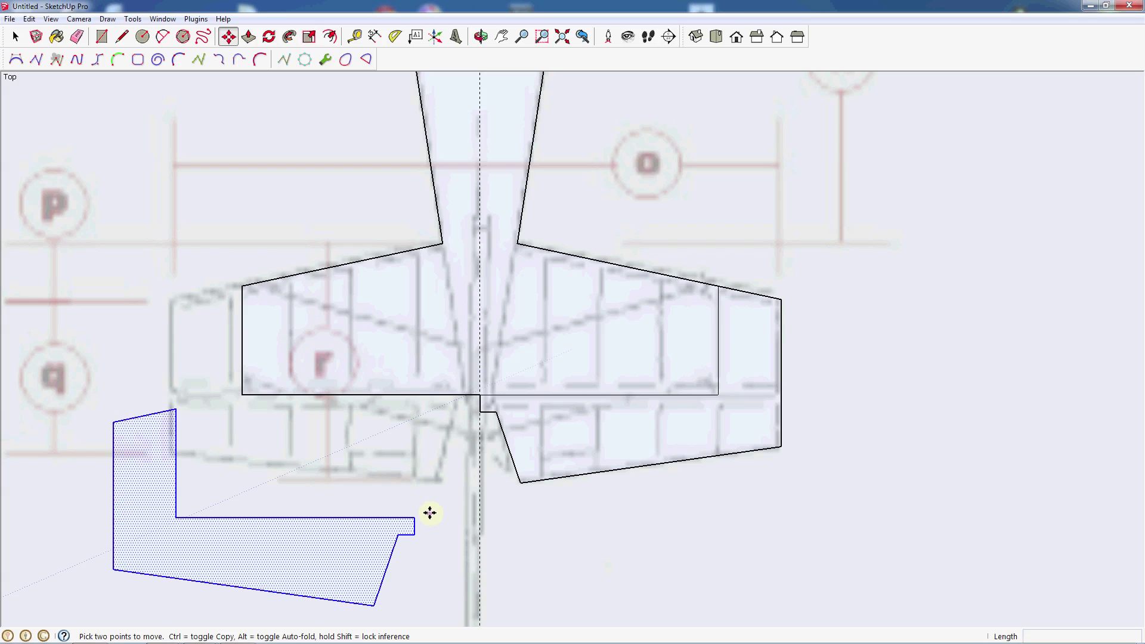
{"action": "left_click", "coordinate": [416, 513]}
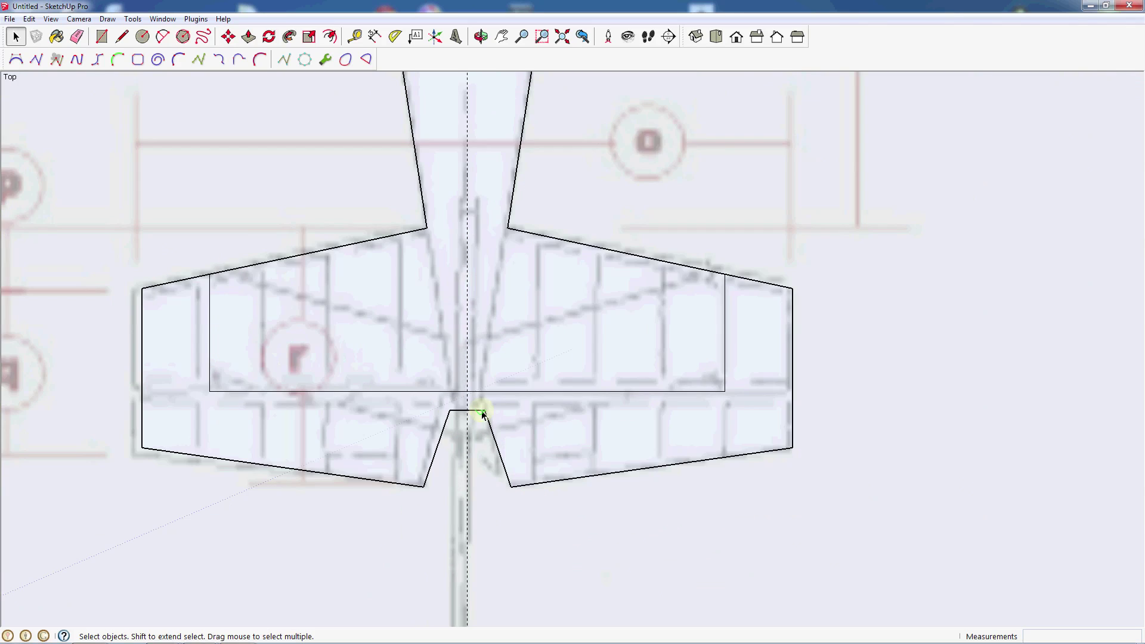
Make the whole elevator face and edges a component named 'ele'.
{"action": "double_click", "coordinate": [427, 422]}
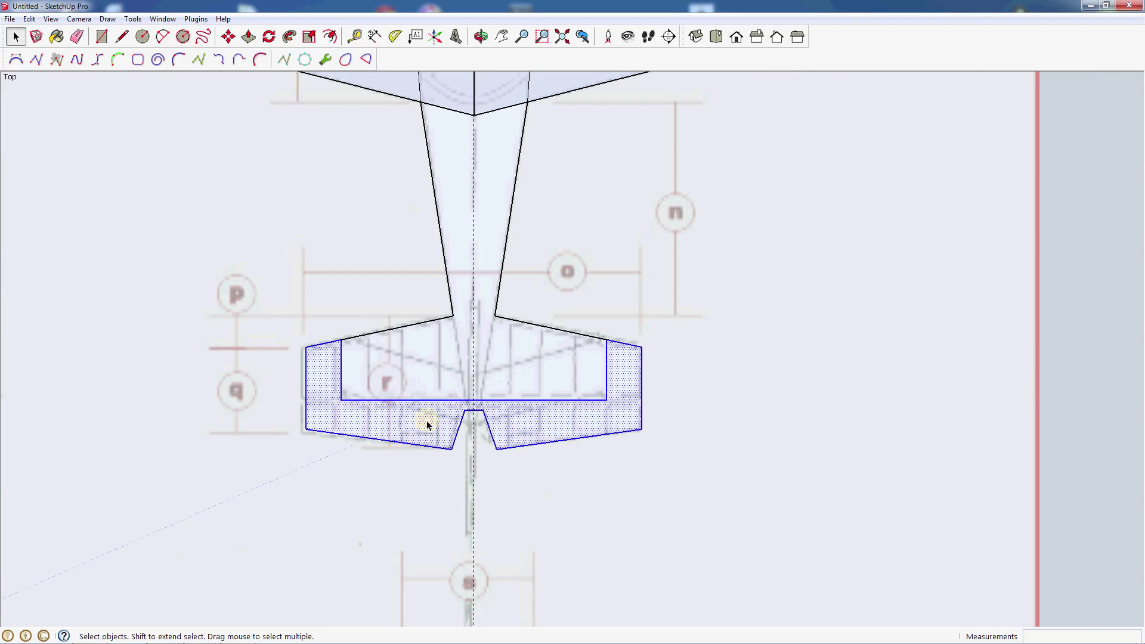
{"action": "scroll", "coordinate": [525, 495], "scroll_direction": "down", "scroll_amount": 1}
{"action": "scroll", "coordinate": [525, 492], "scroll_direction": "down", "scroll_amount": 1}
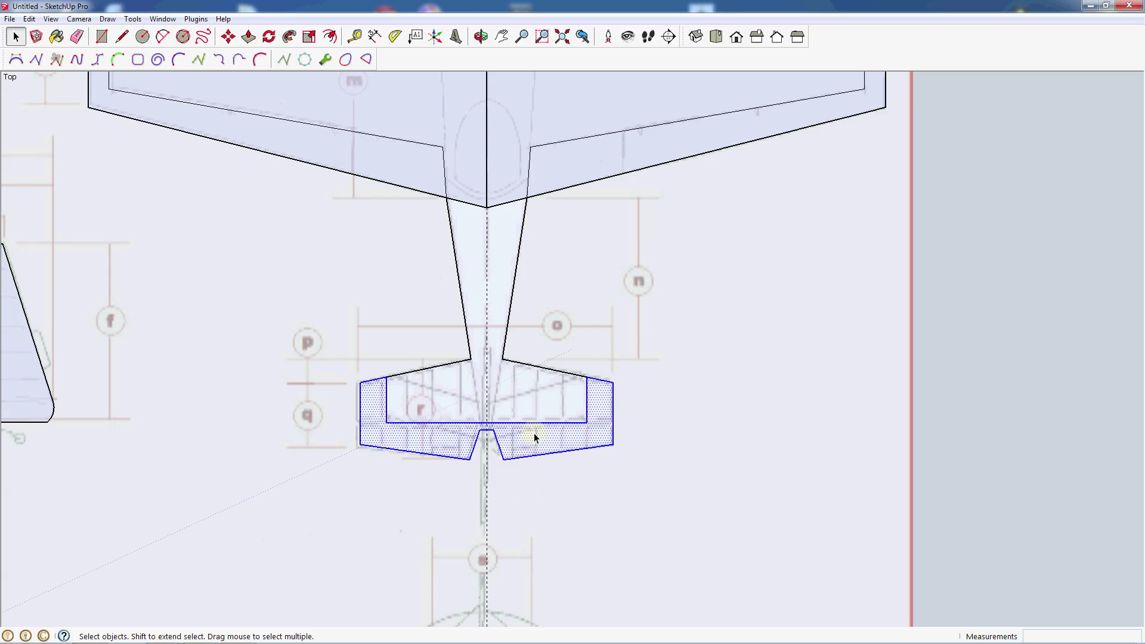
{"action": "scroll", "coordinate": [431, 511], "scroll_direction": "down", "scroll_amount": 1}
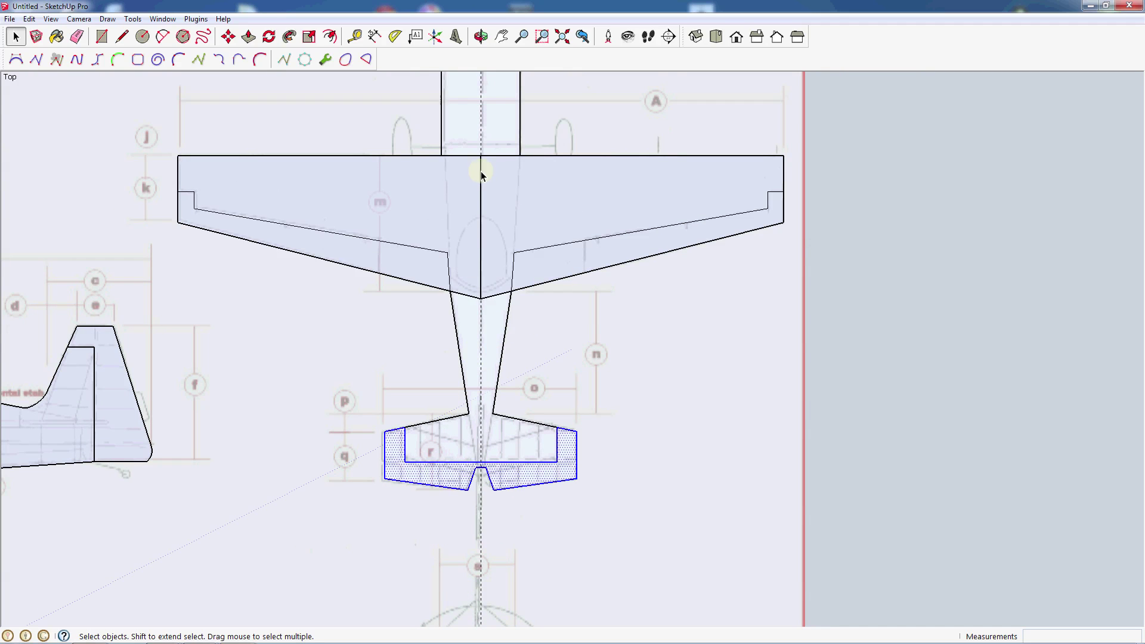
{"action": "scroll", "coordinate": [449, 571], "scroll_direction": "up", "scroll_amount": 3}
{"action": "right_click", "coordinate": [434, 395]}
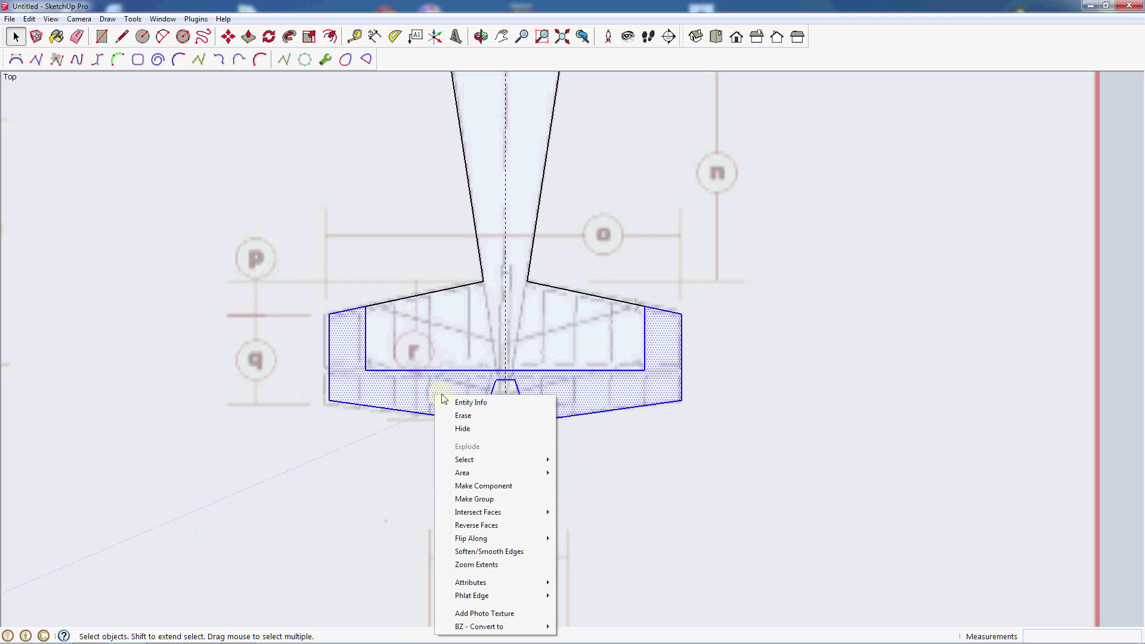
{"action": "left_click", "coordinate": [488, 486]}
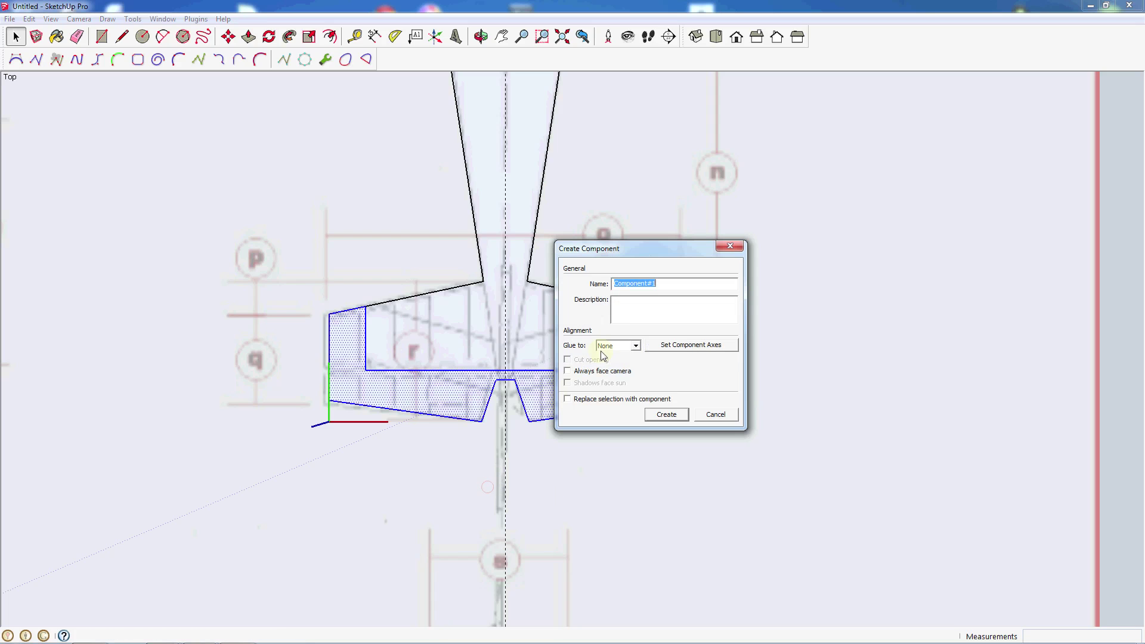
{"action": "type", "text": "elevator"}
{"action": "key", "text": "Return"}
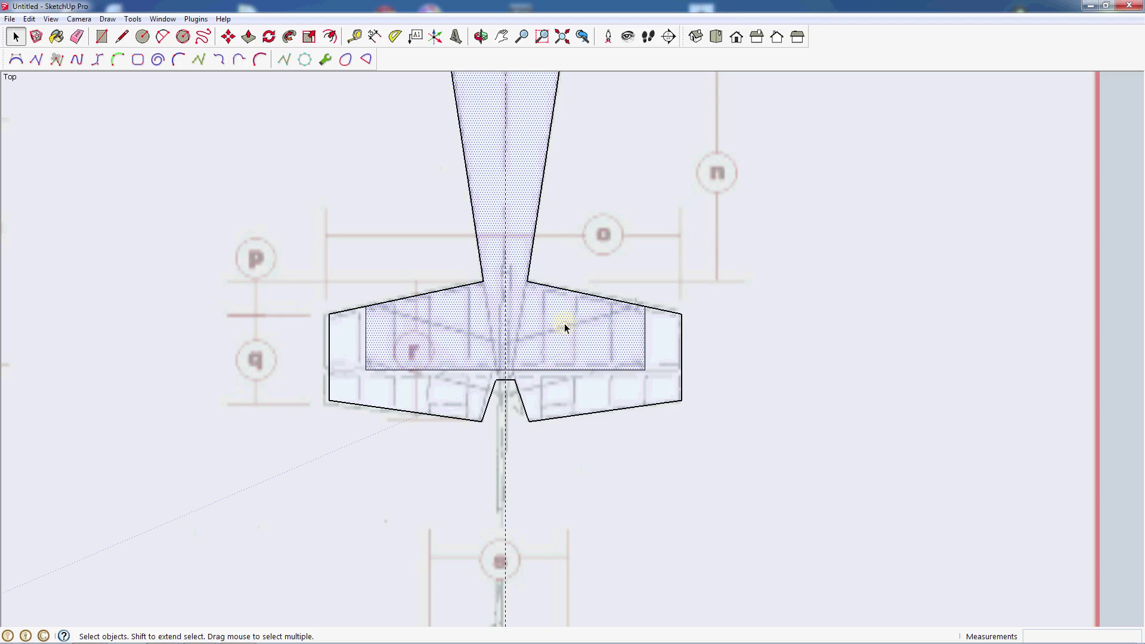
{"action": "left_click", "coordinate": [562, 320]}
{"action": "scroll", "coordinate": [545, 444], "scroll_direction": "down", "scroll_amount": 2}
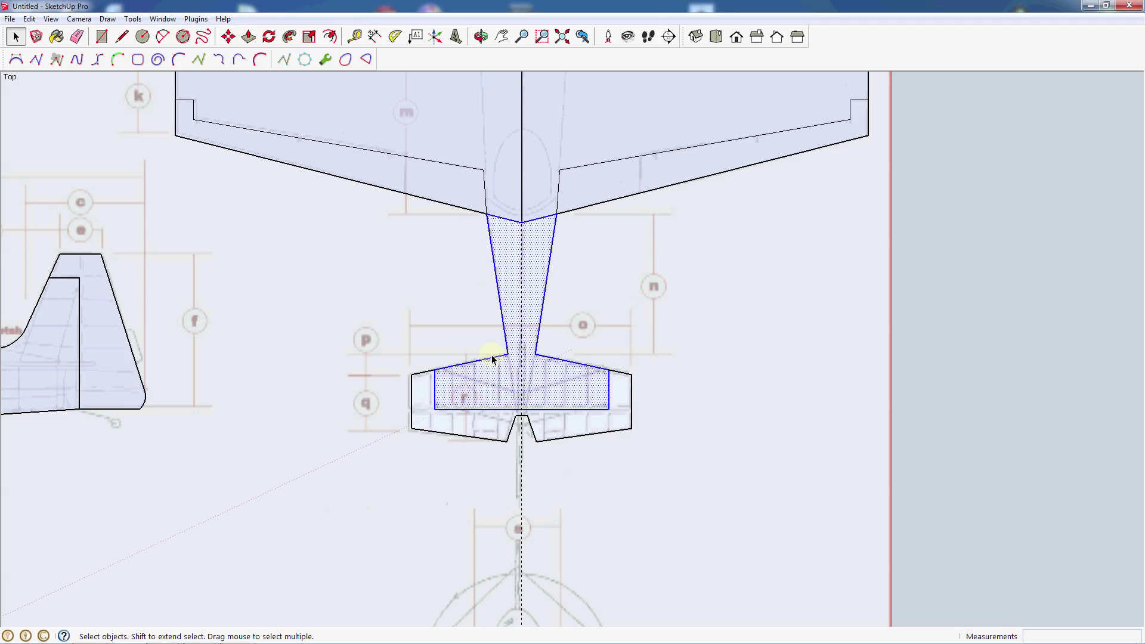
Make the rear fuselage and stabilizer face a component named 'Fuse rear'.
{"action": "right_click", "coordinate": [535, 296]}
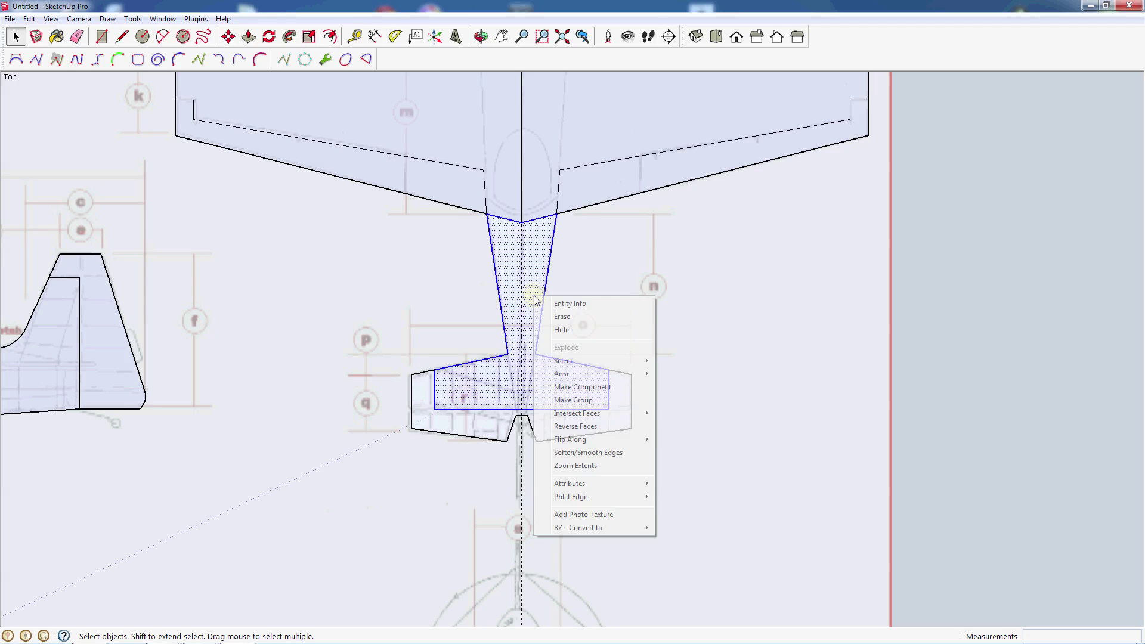
{"action": "left_click", "coordinate": [583, 386]}
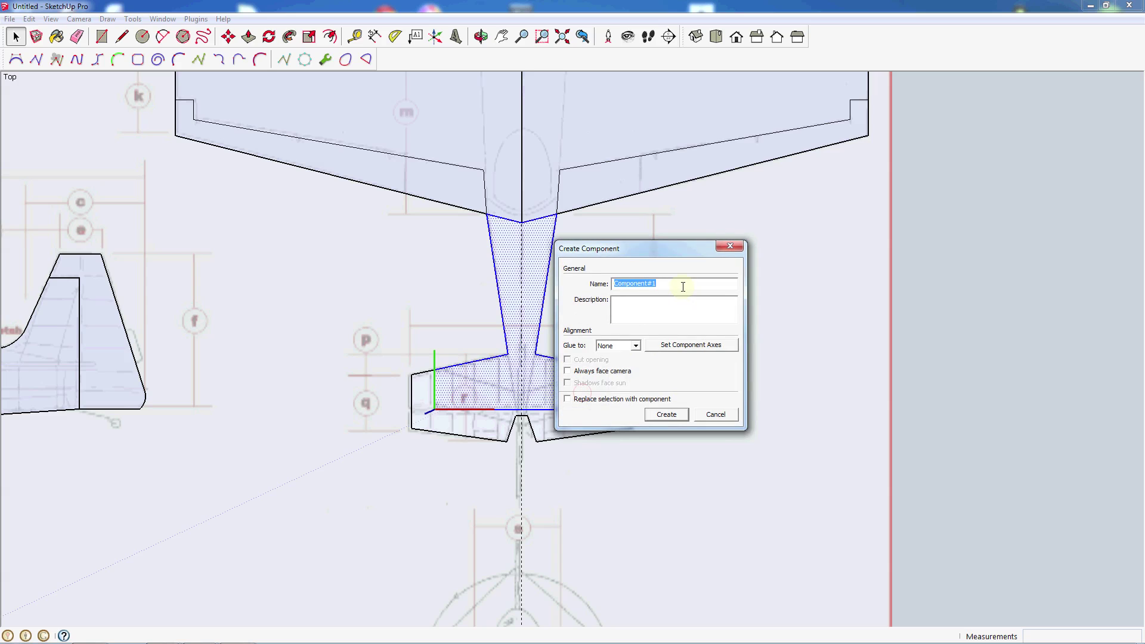
{"action": "type", "text": "Fu"}
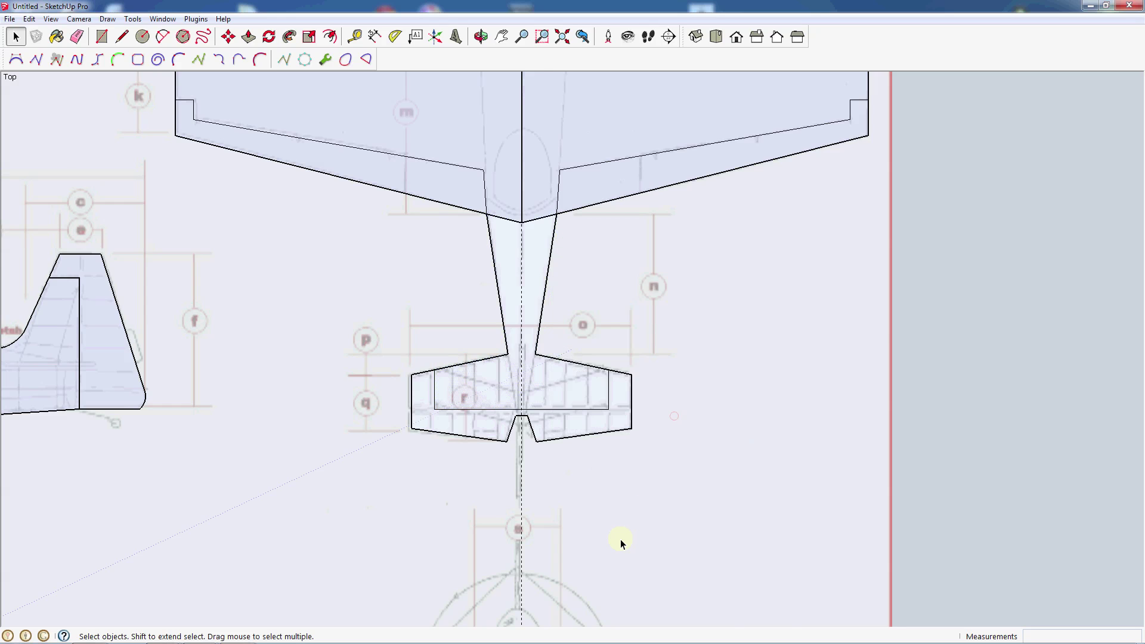
{"action": "scroll", "coordinate": [620, 543], "scroll_direction": "down", "scroll_amount": 6}
{"action": "scroll", "coordinate": [573, 542], "scroll_direction": "up", "scroll_amount": 3}
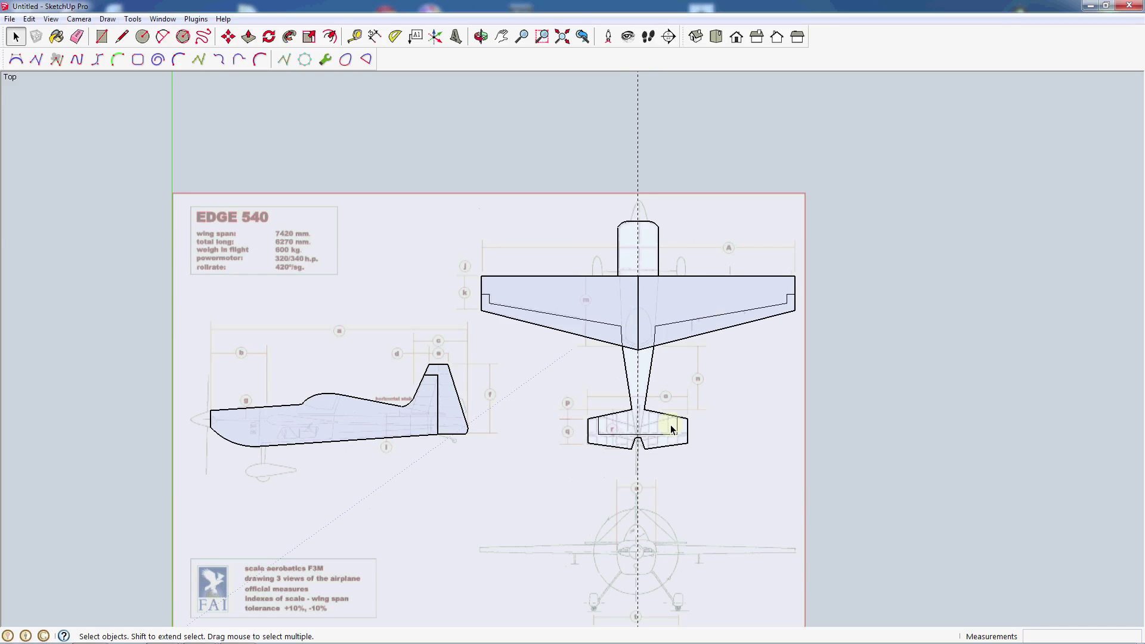
{"action": "scroll", "coordinate": [671, 436], "scroll_direction": "up", "scroll_amount": 1}
{"action": "scroll", "coordinate": [610, 474], "scroll_direction": "down", "scroll_amount": 2}
{"action": "scroll", "coordinate": [599, 471], "scroll_direction": "up", "scroll_amount": 1}
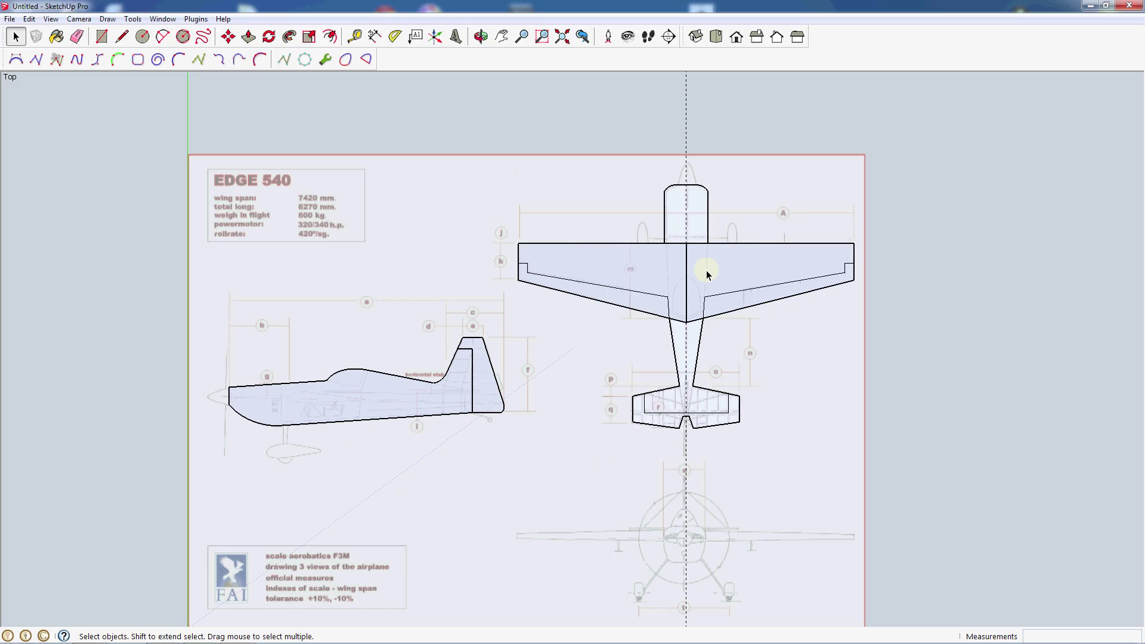
{"action": "scroll", "coordinate": [659, 377], "scroll_direction": "up", "scroll_amount": 1}
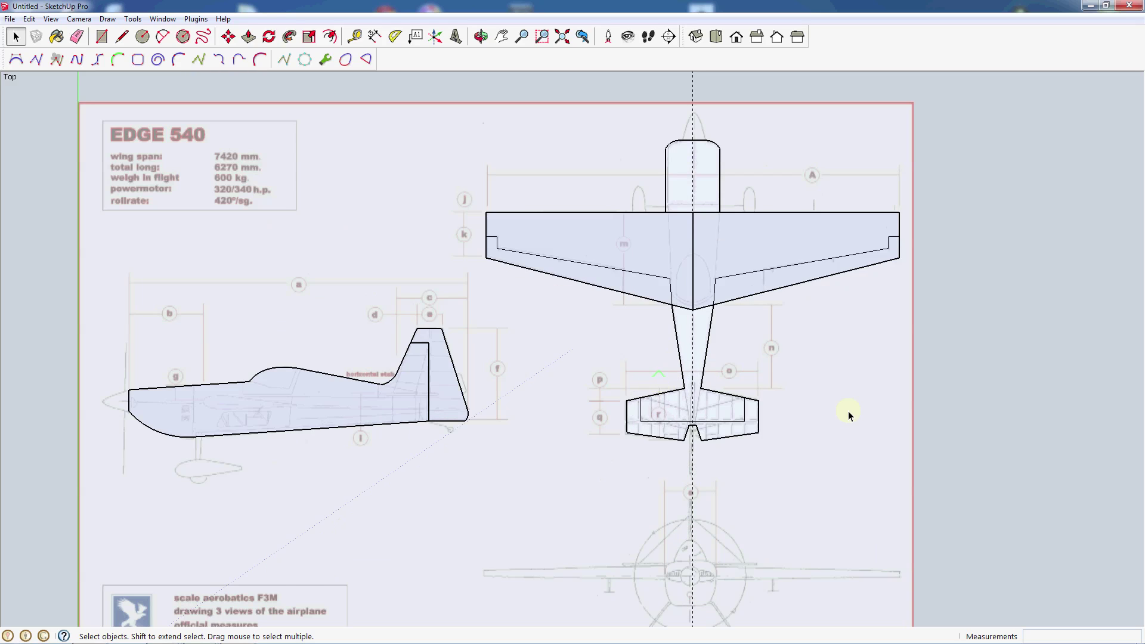
{"action": "scroll", "coordinate": [850, 415], "scroll_direction": "down", "scroll_amount": 1}
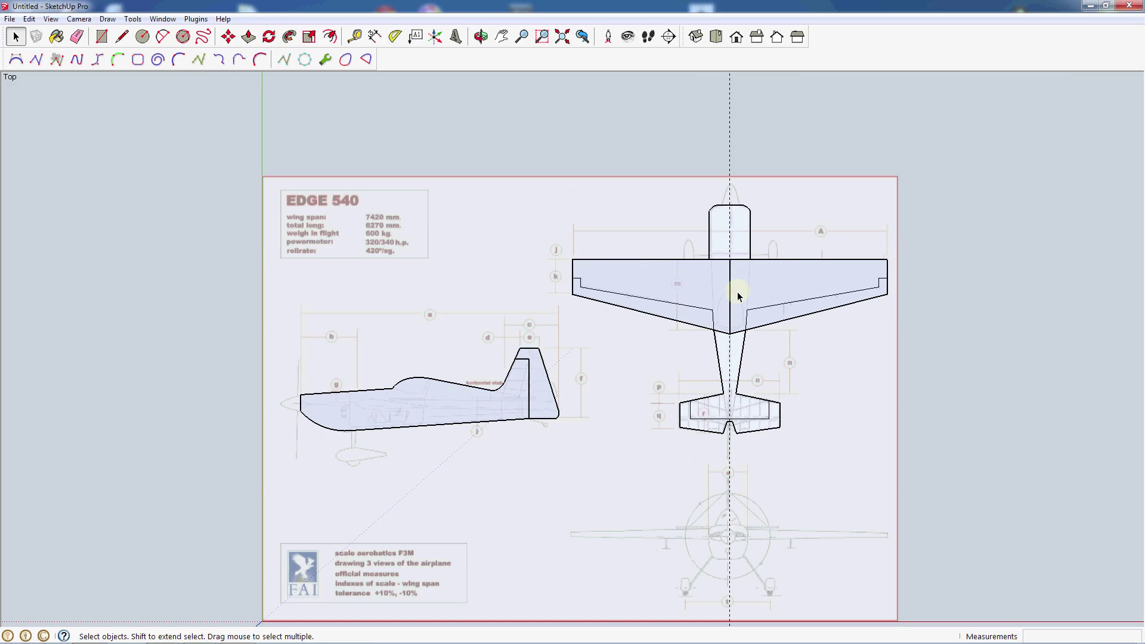
{"action": "scroll", "coordinate": [514, 324], "scroll_direction": "down", "scroll_amount": 1}
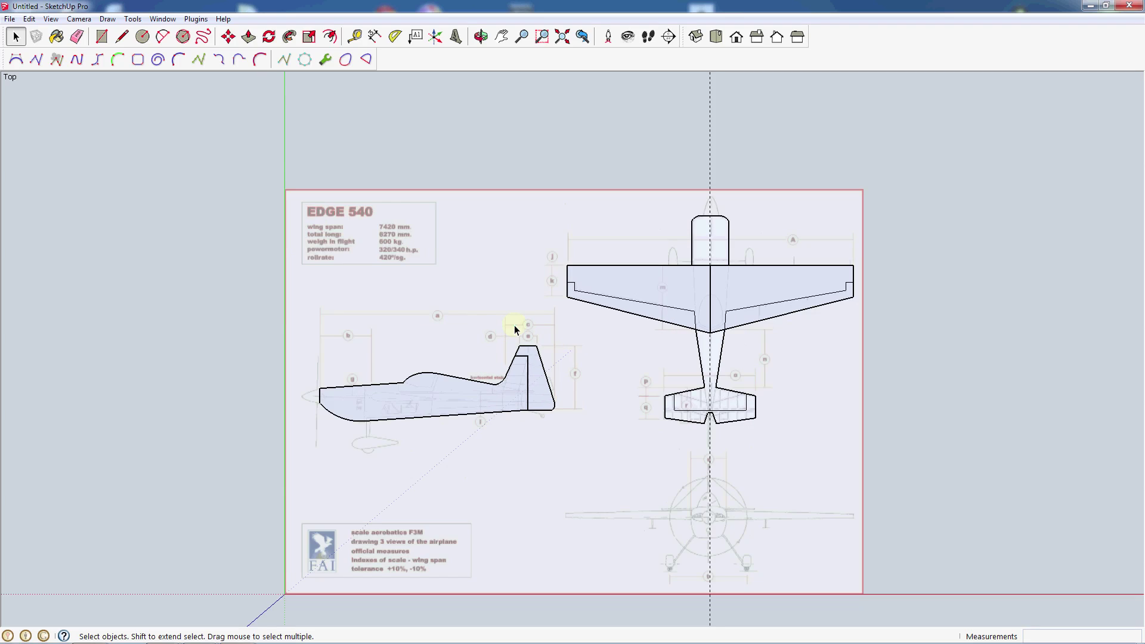